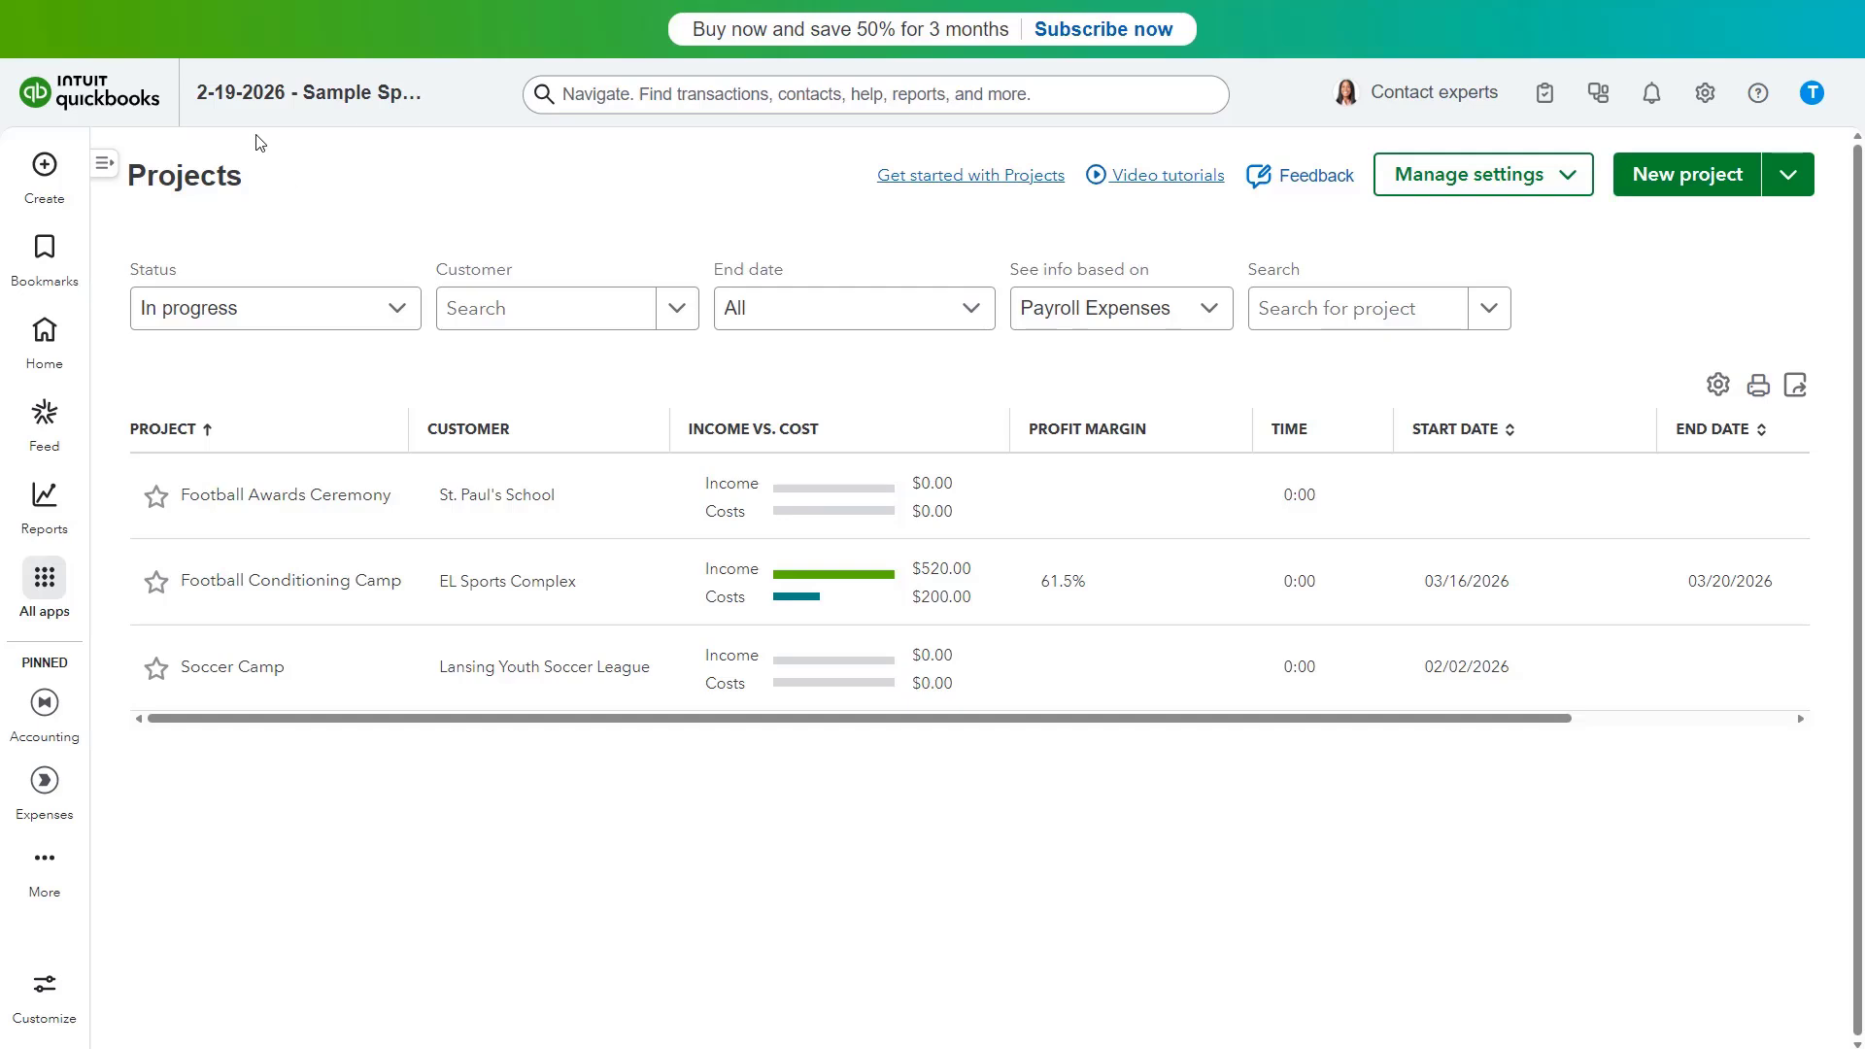
pyautogui.click(48, 166)
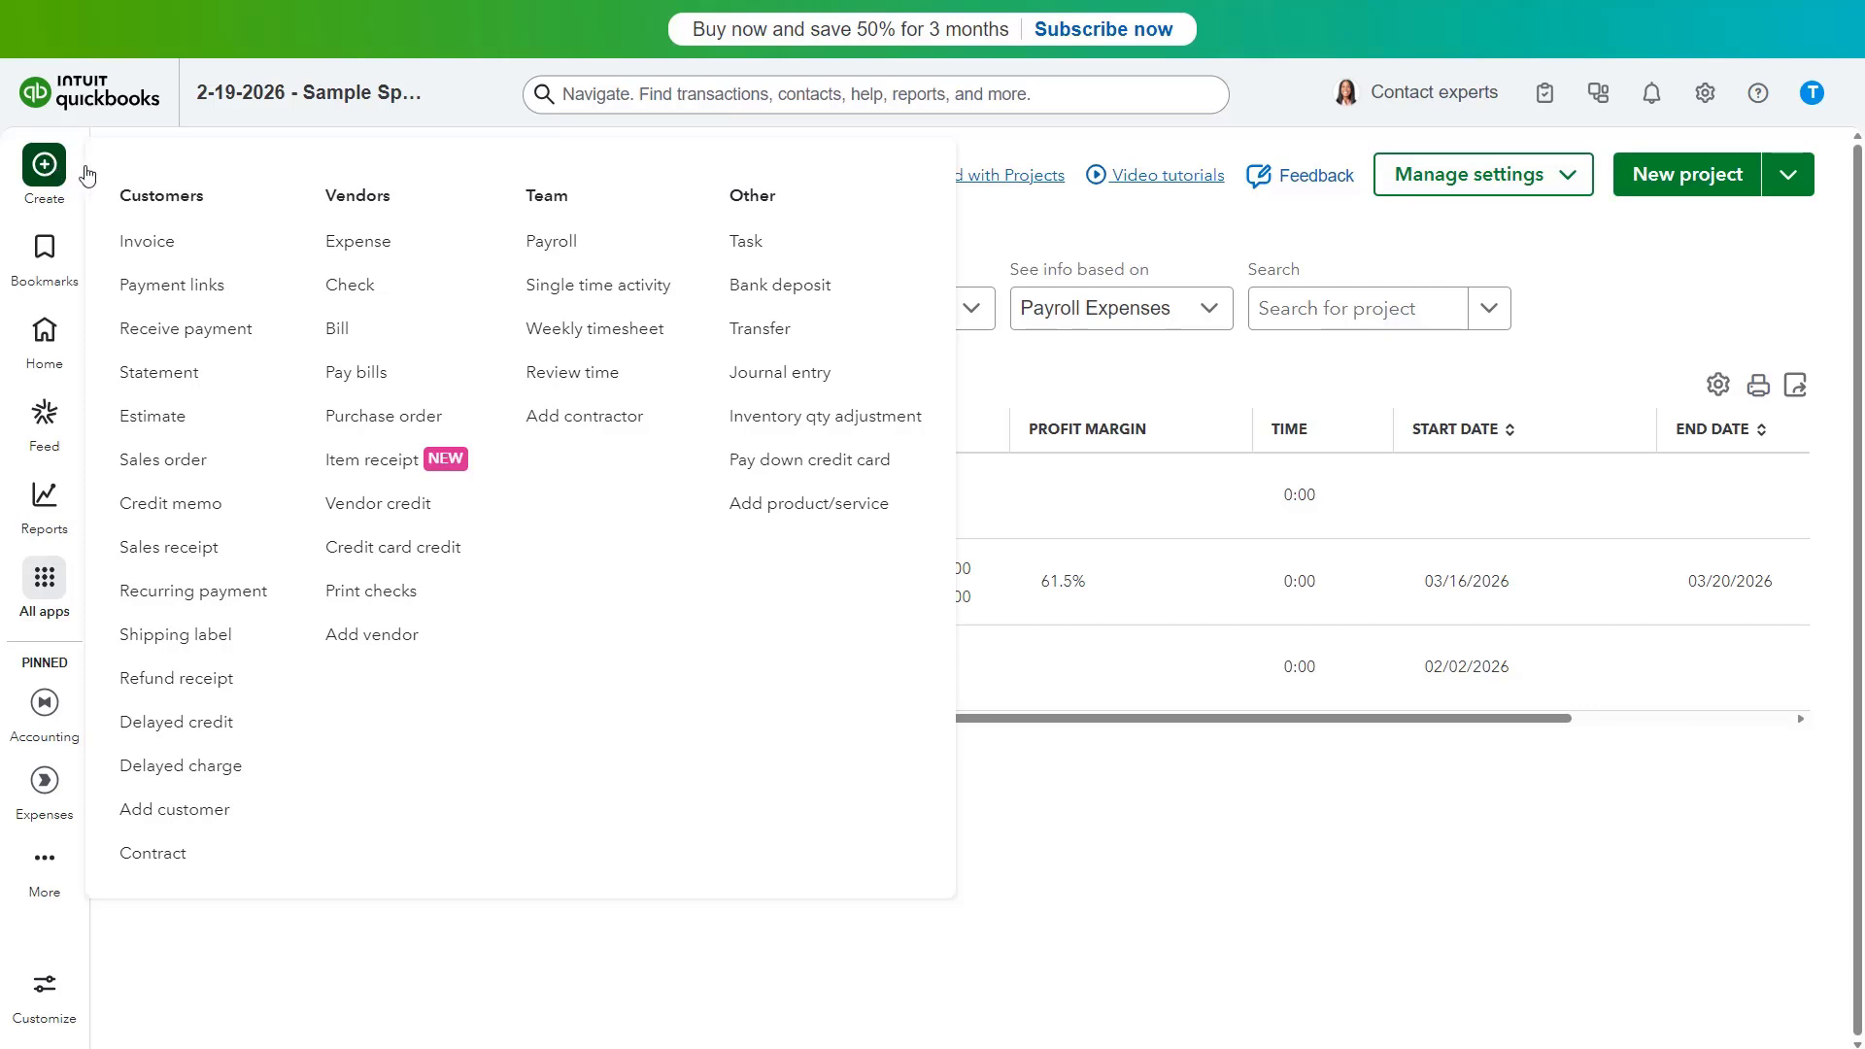
pyautogui.click(172, 418)
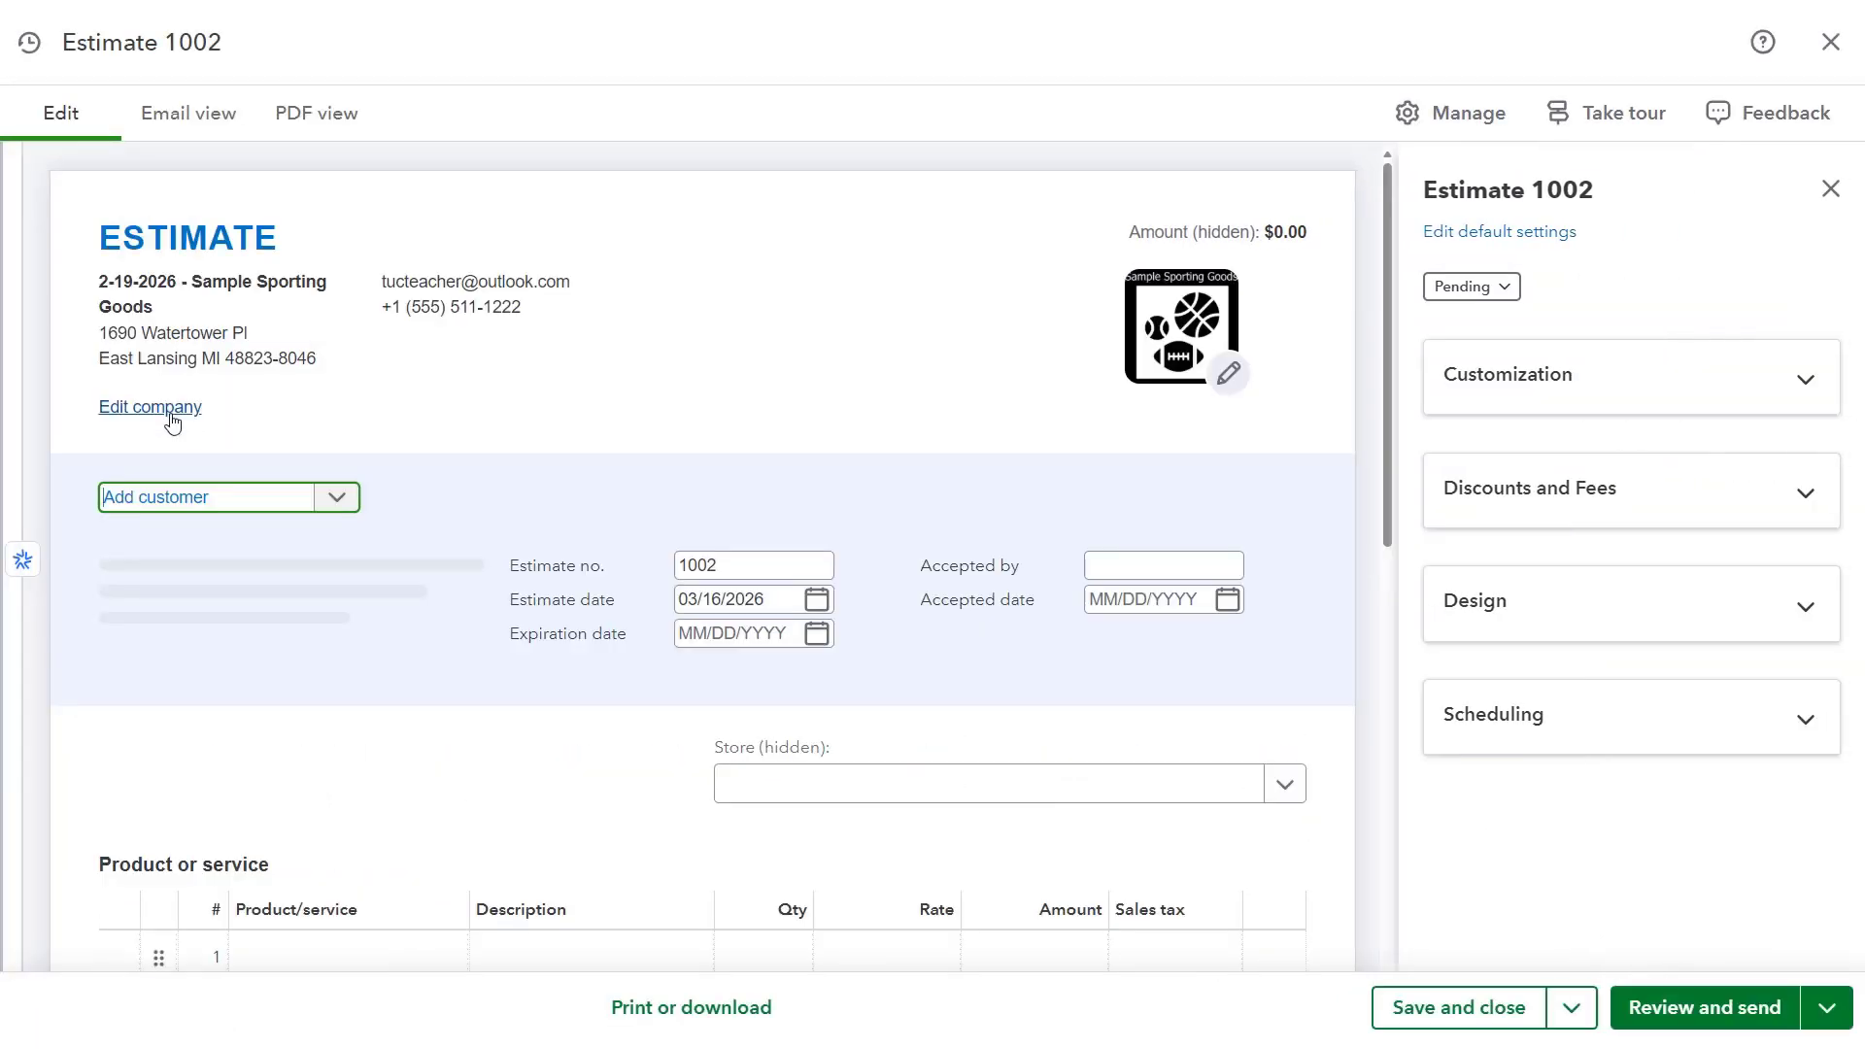
pyautogui.click(1831, 42)
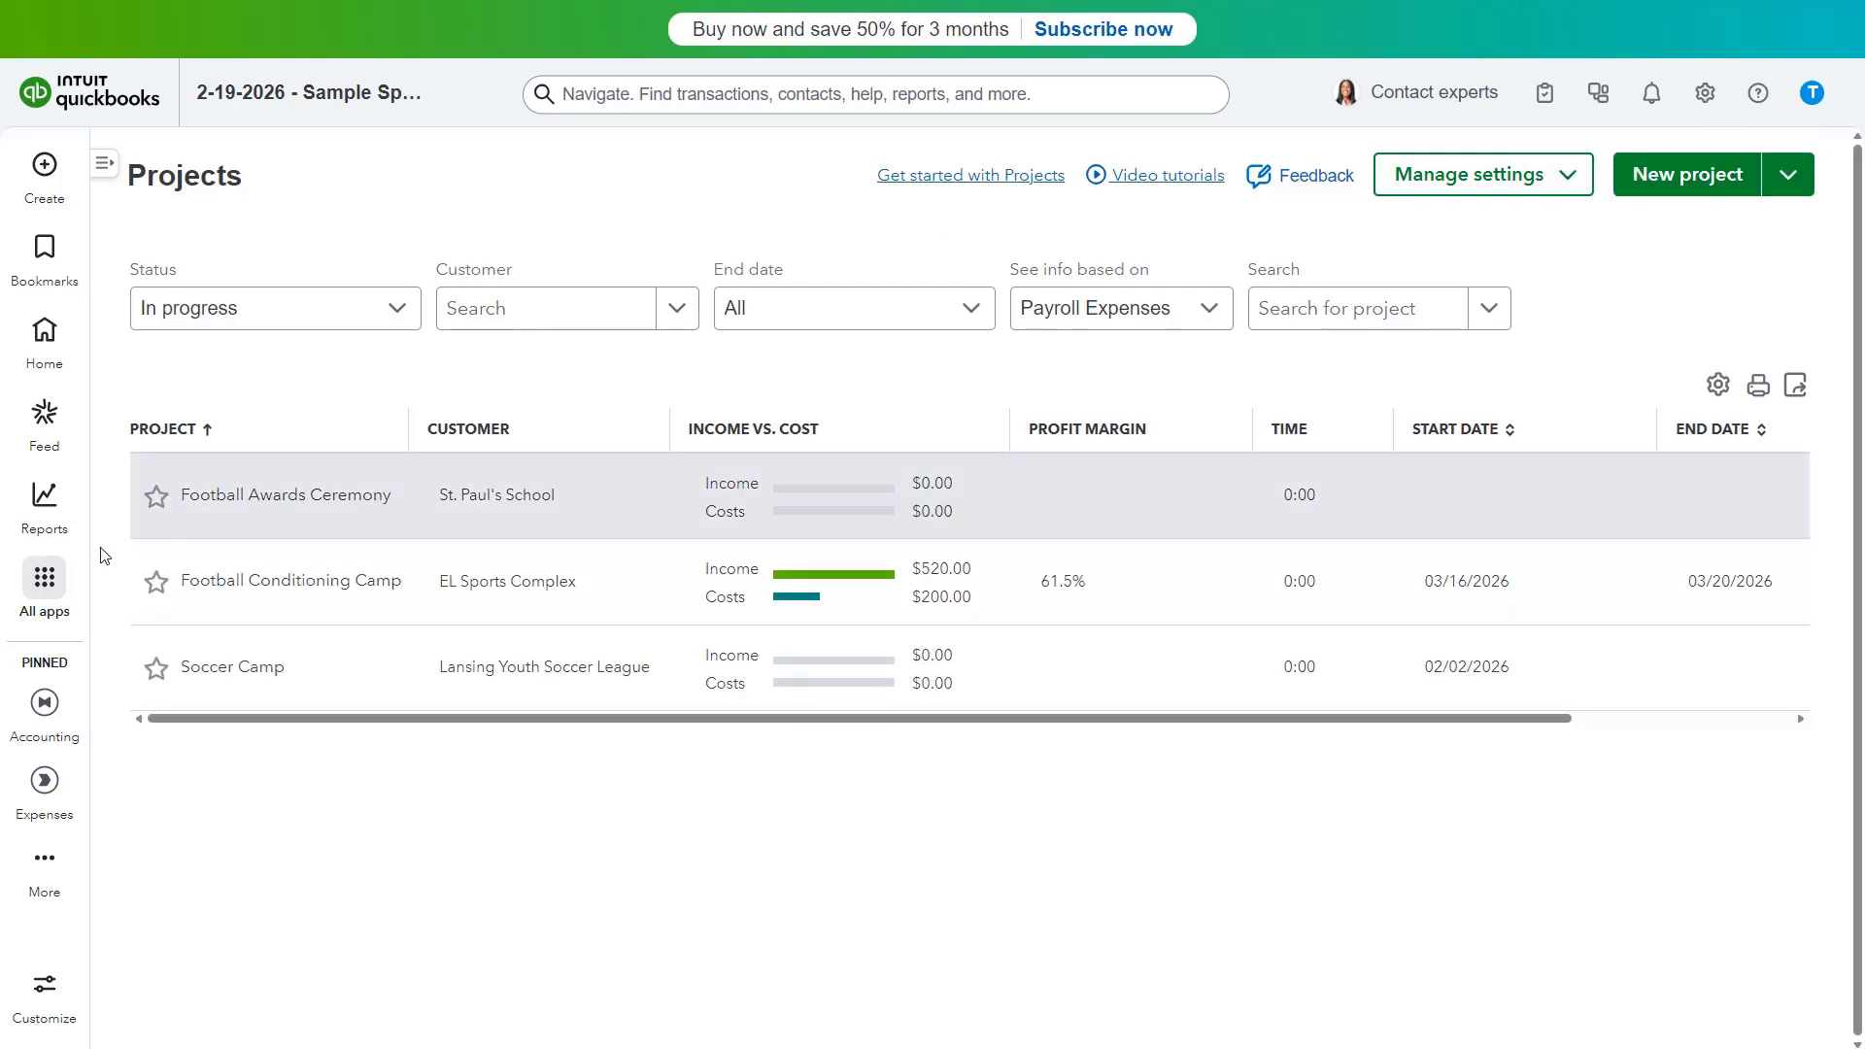
pyautogui.moveTo(35, 588)
pyautogui.moveTo(161, 587)
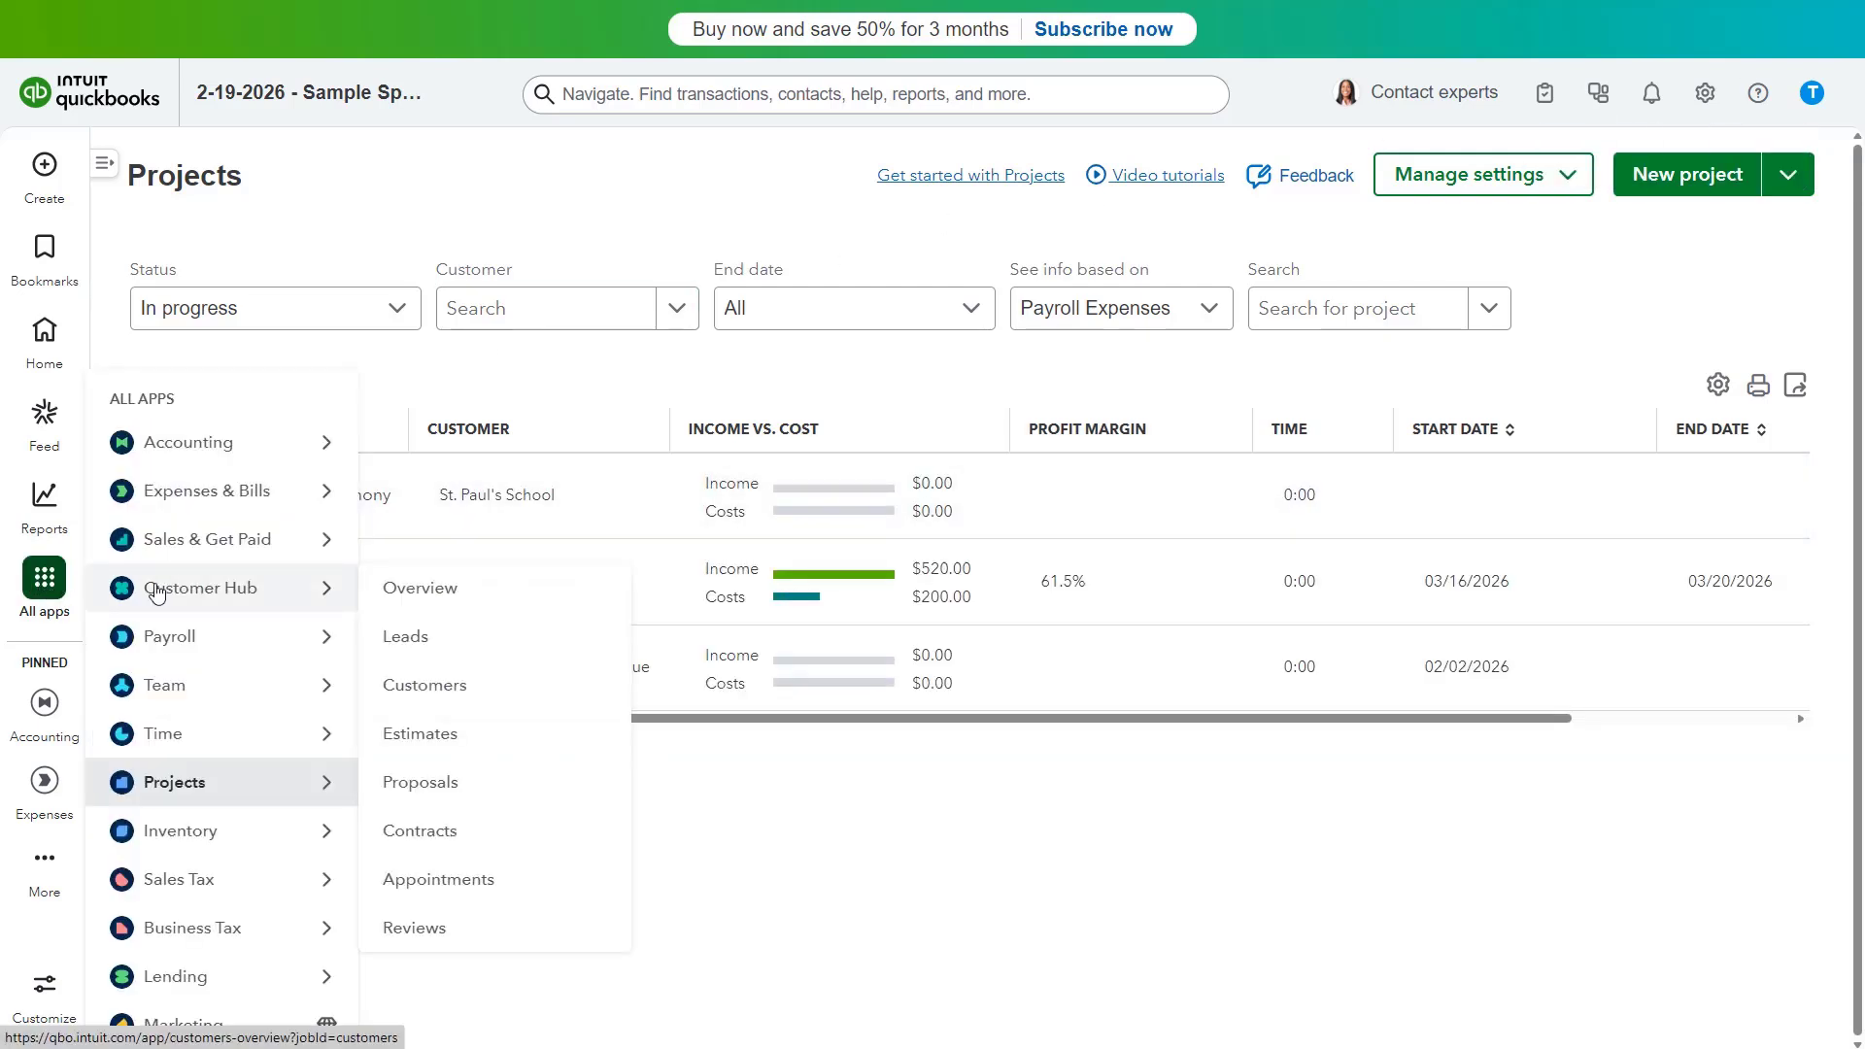
pyautogui.click(452, 733)
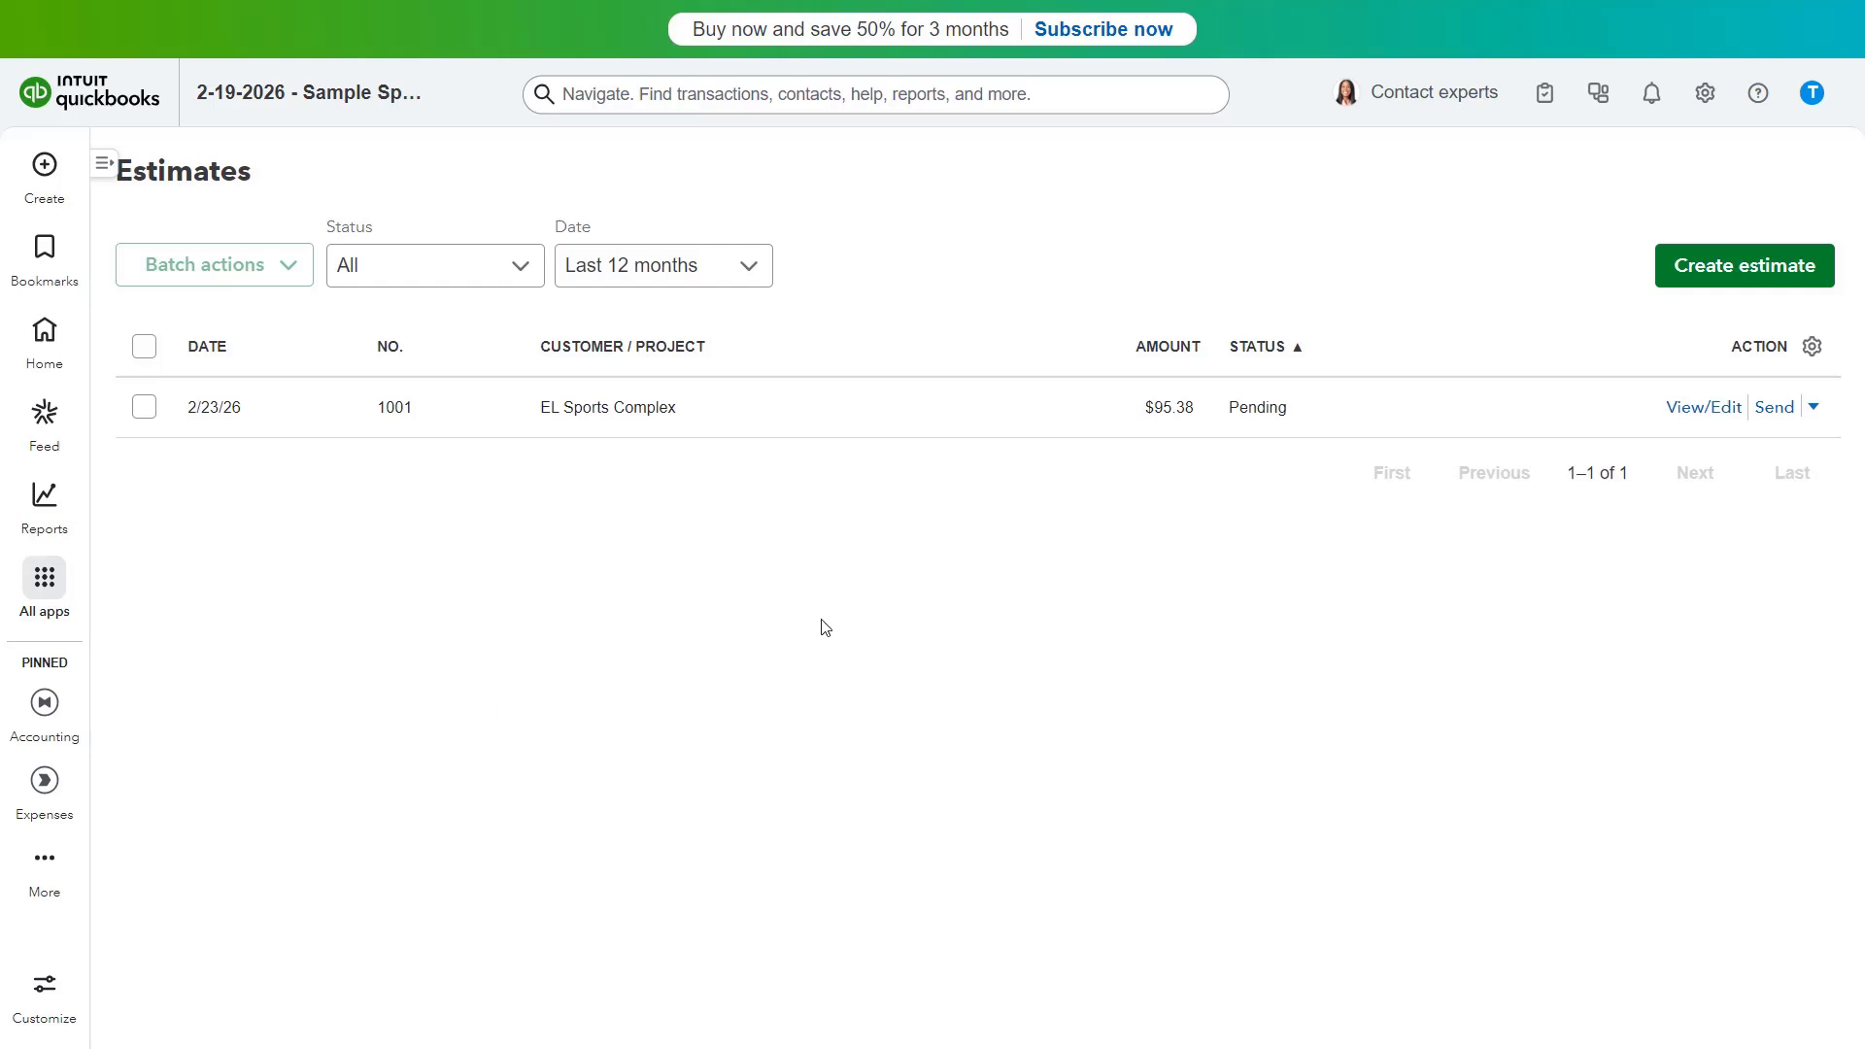
pyautogui.click(1671, 281)
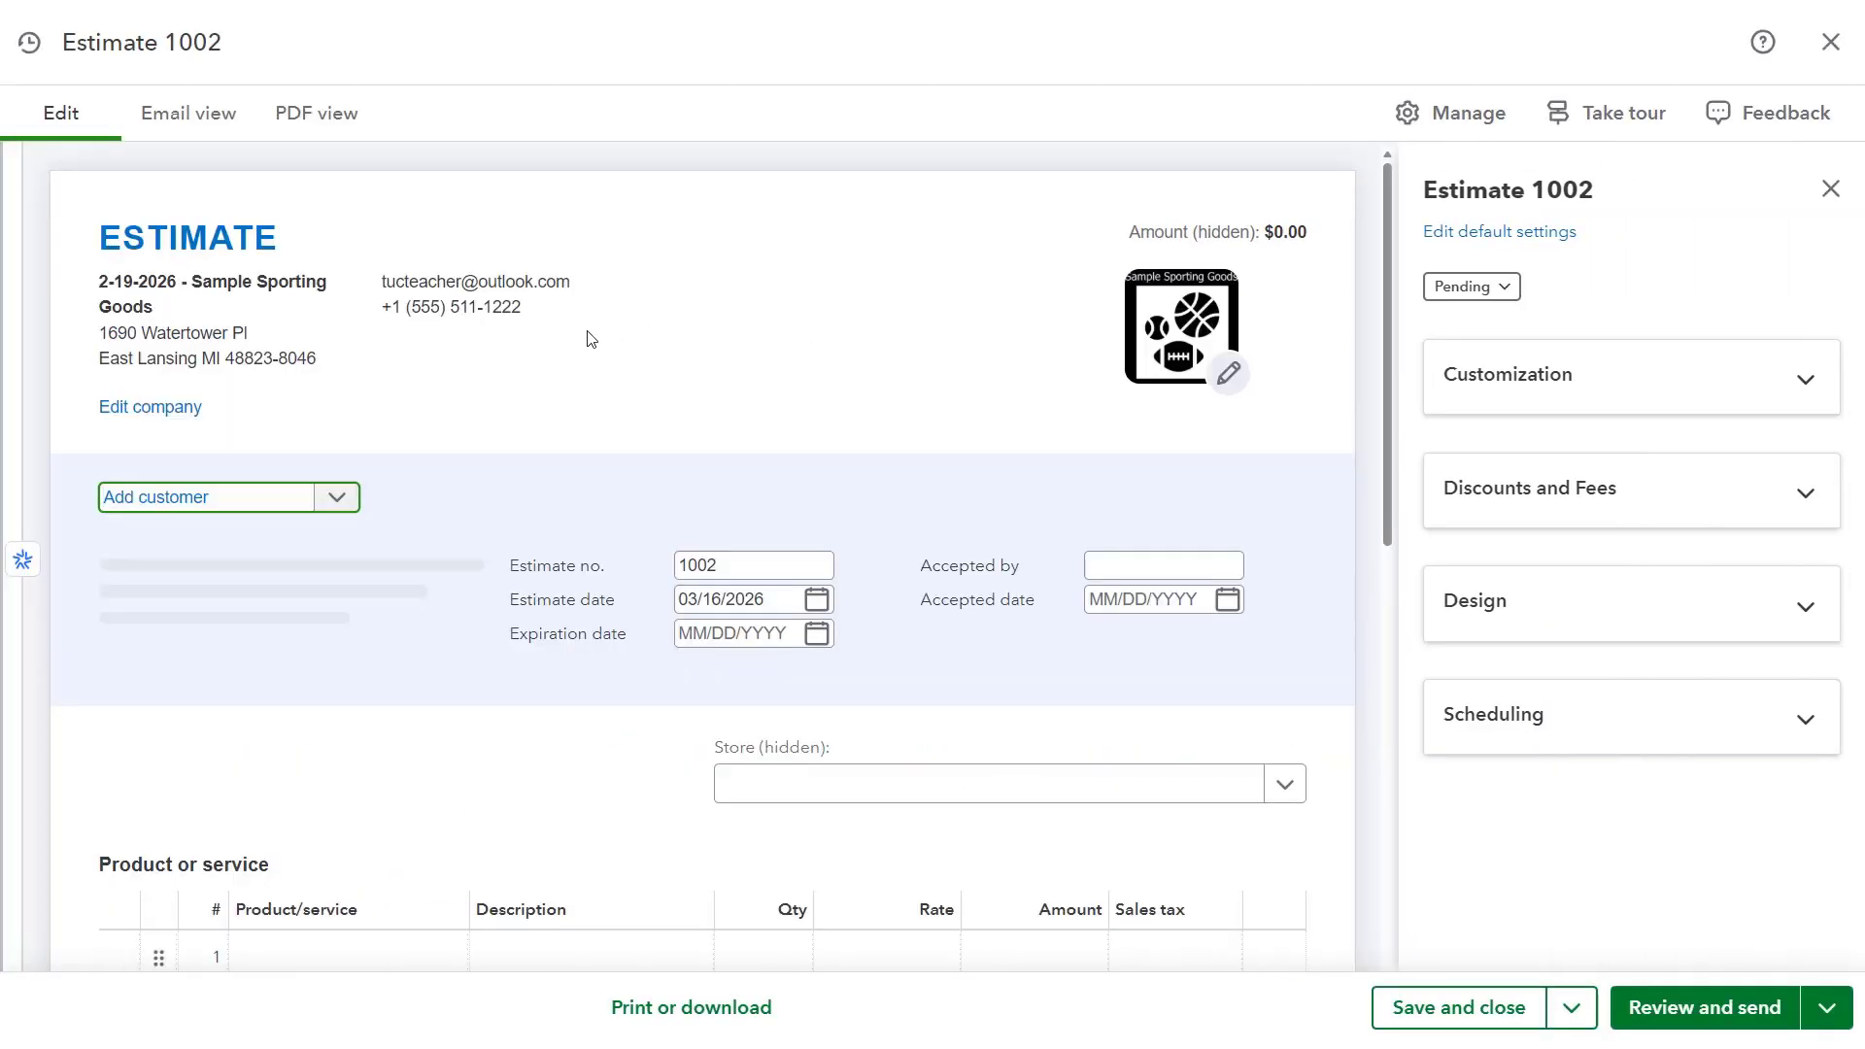
pyautogui.click(337, 497)
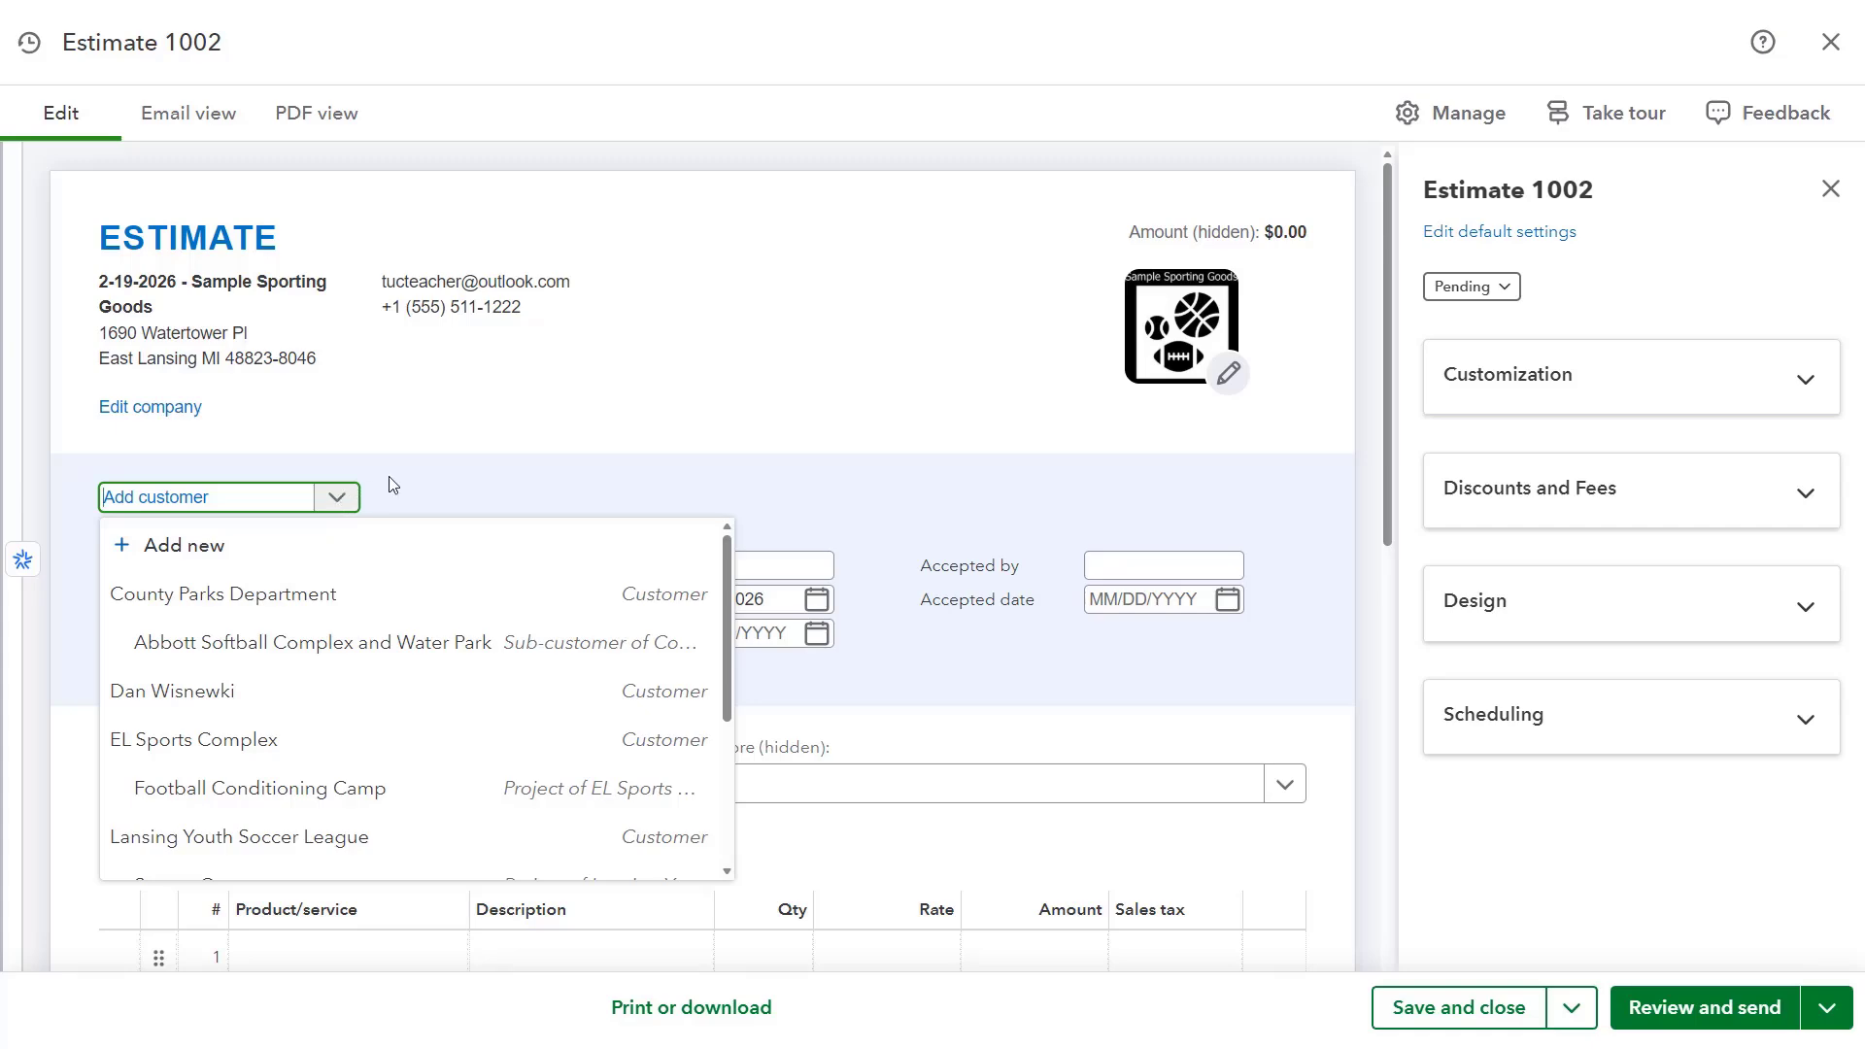
pyautogui.click(1830, 42)
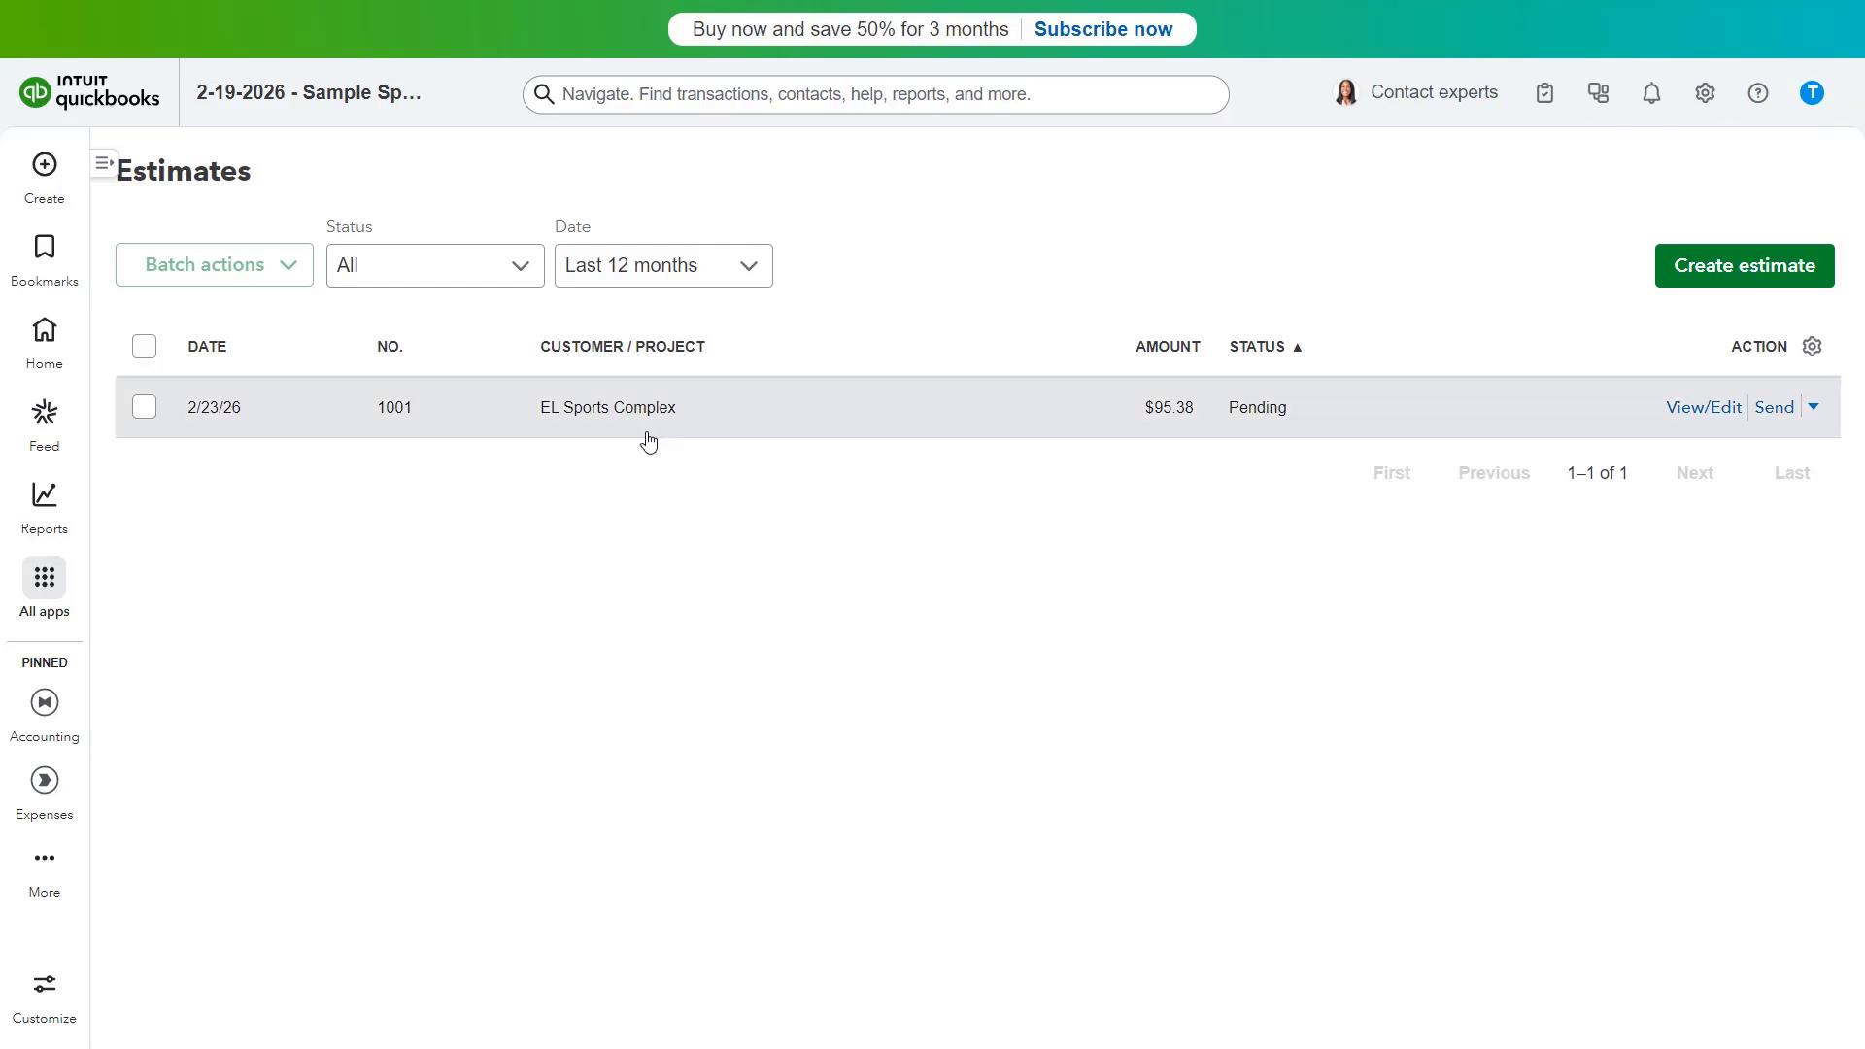
# - Open the Football Awards Ceremony project from the project list and add a new estimate to it
pyautogui.moveTo(49, 606)
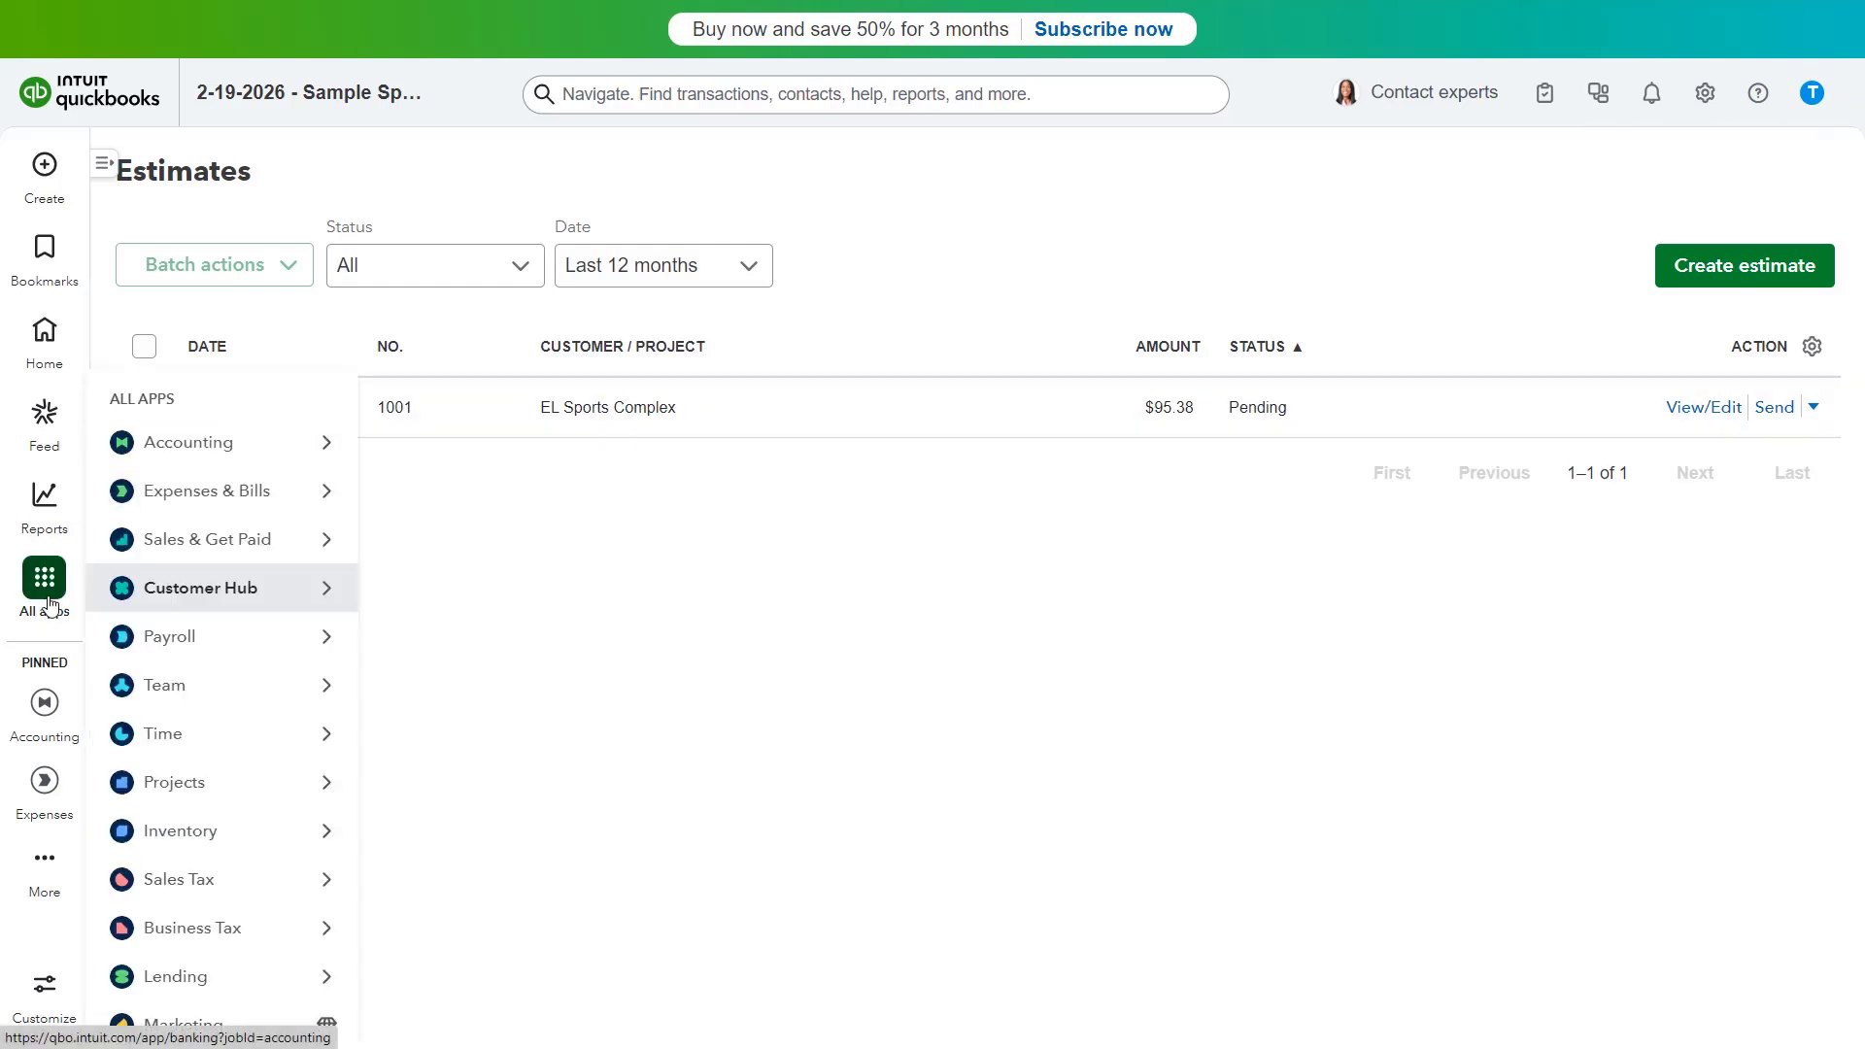
pyautogui.moveTo(221, 785)
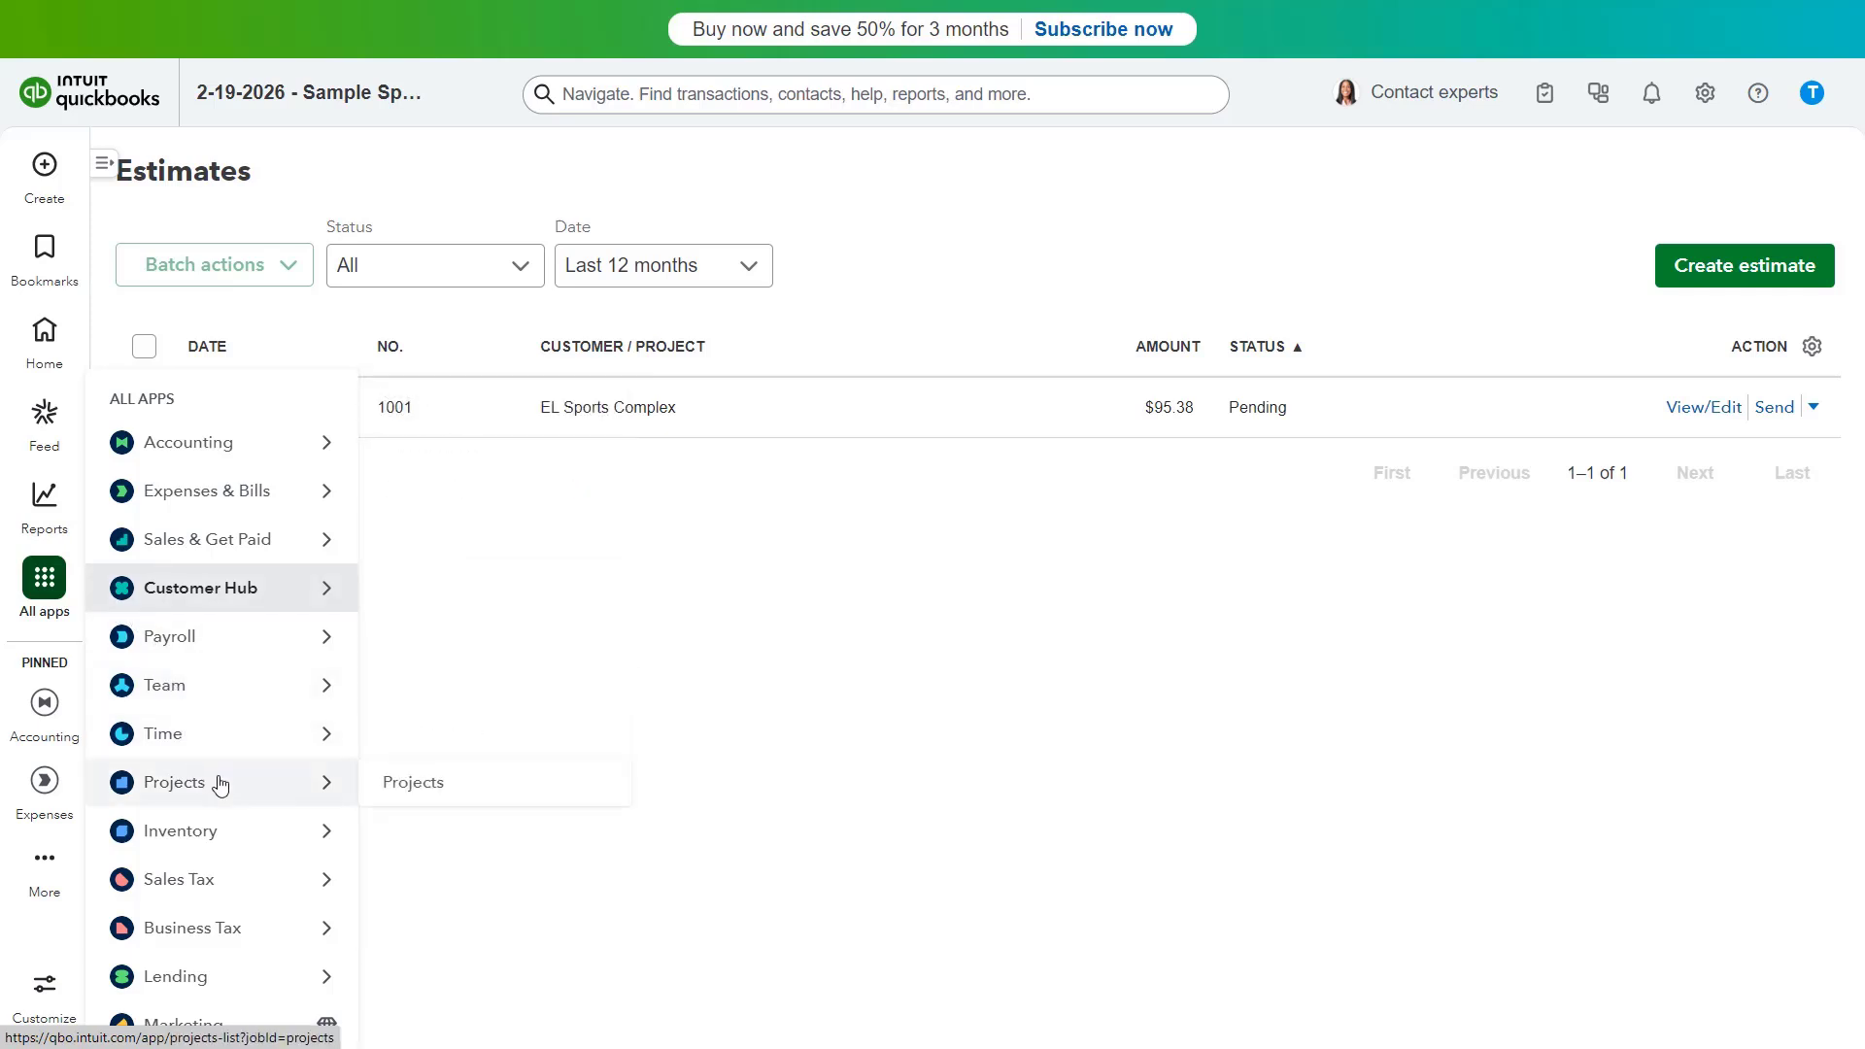
pyautogui.click(422, 779)
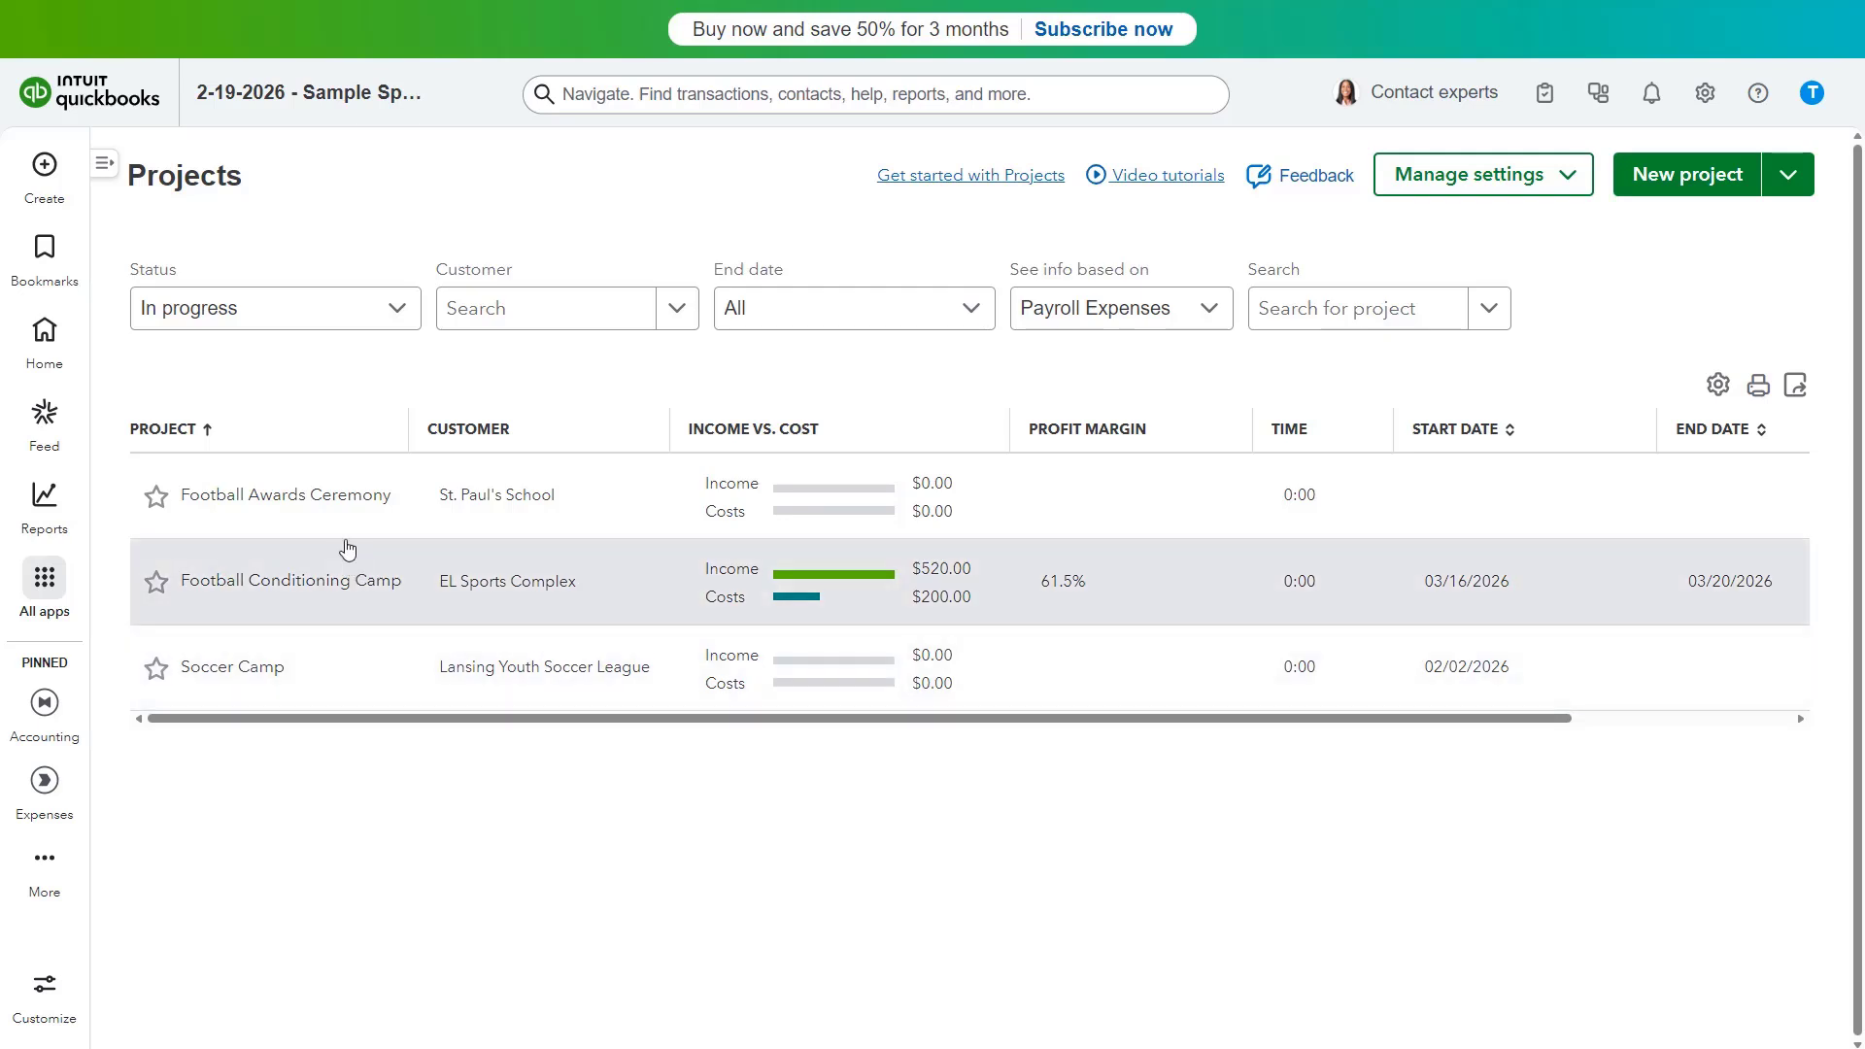
pyautogui.click(347, 512)
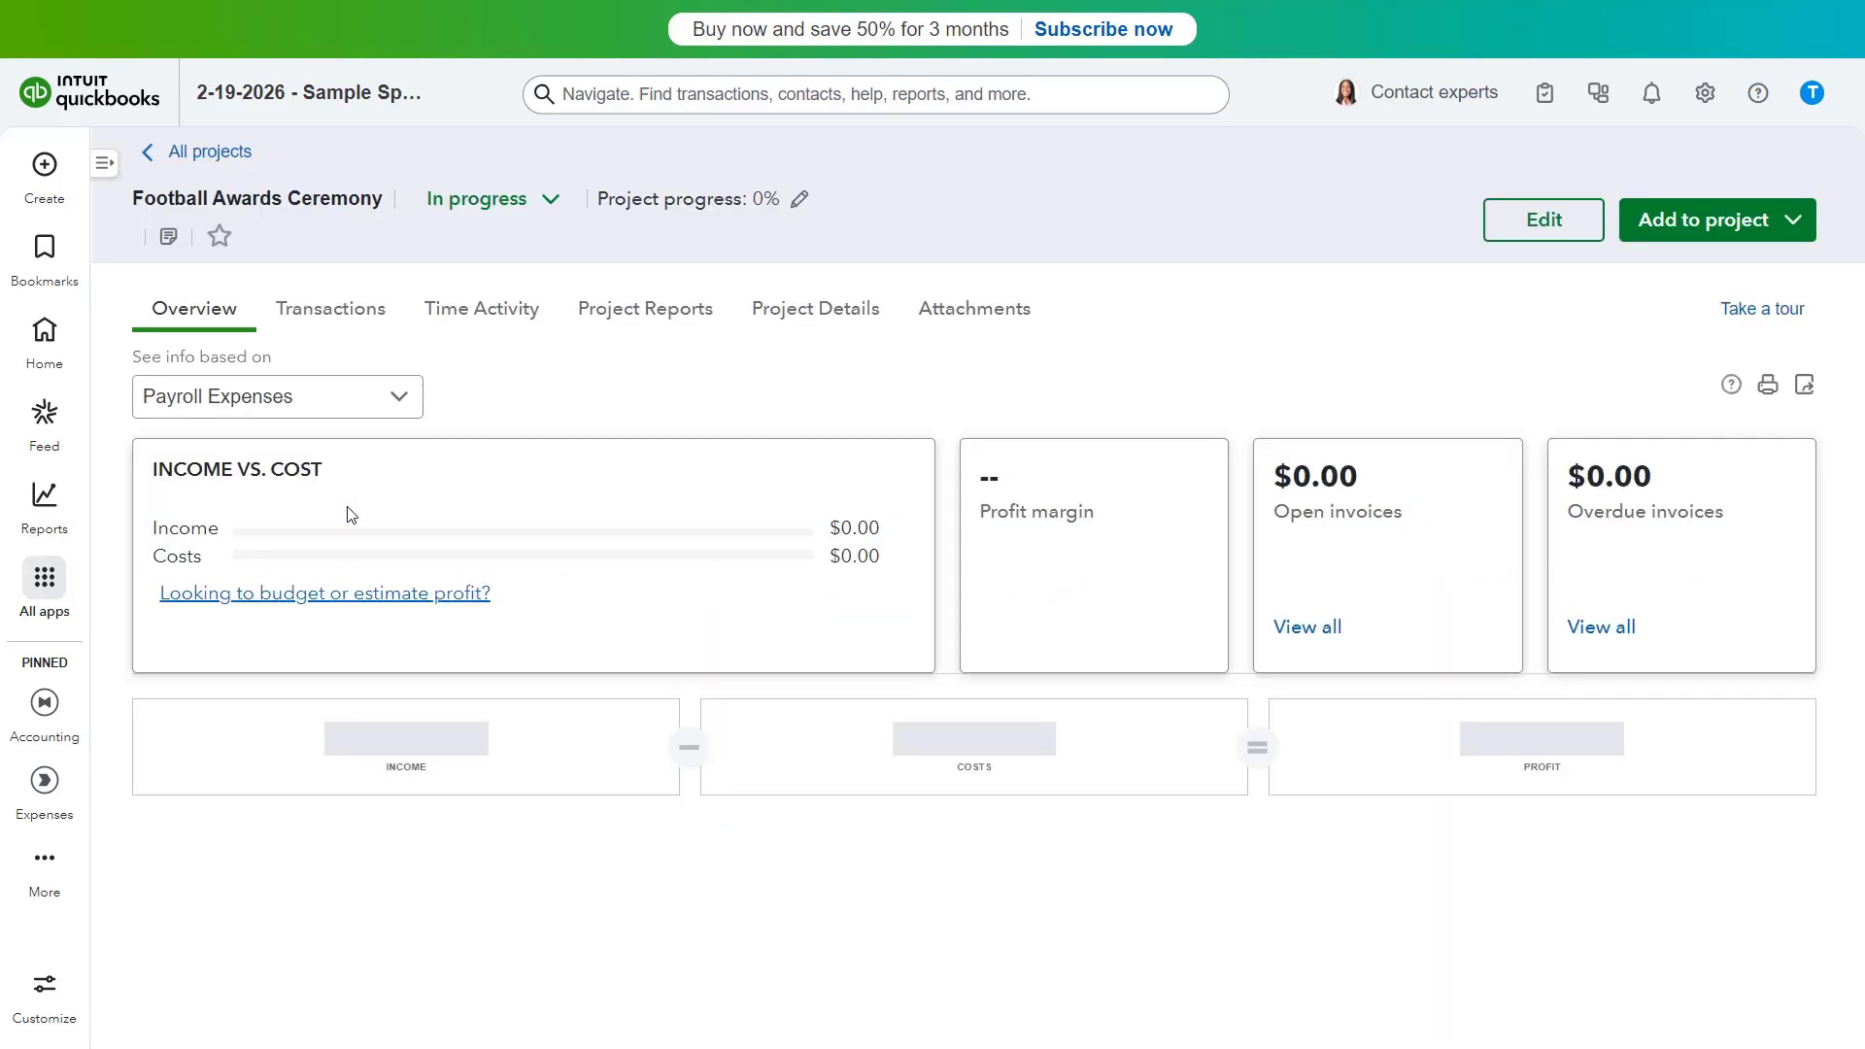
pyautogui.click(1663, 242)
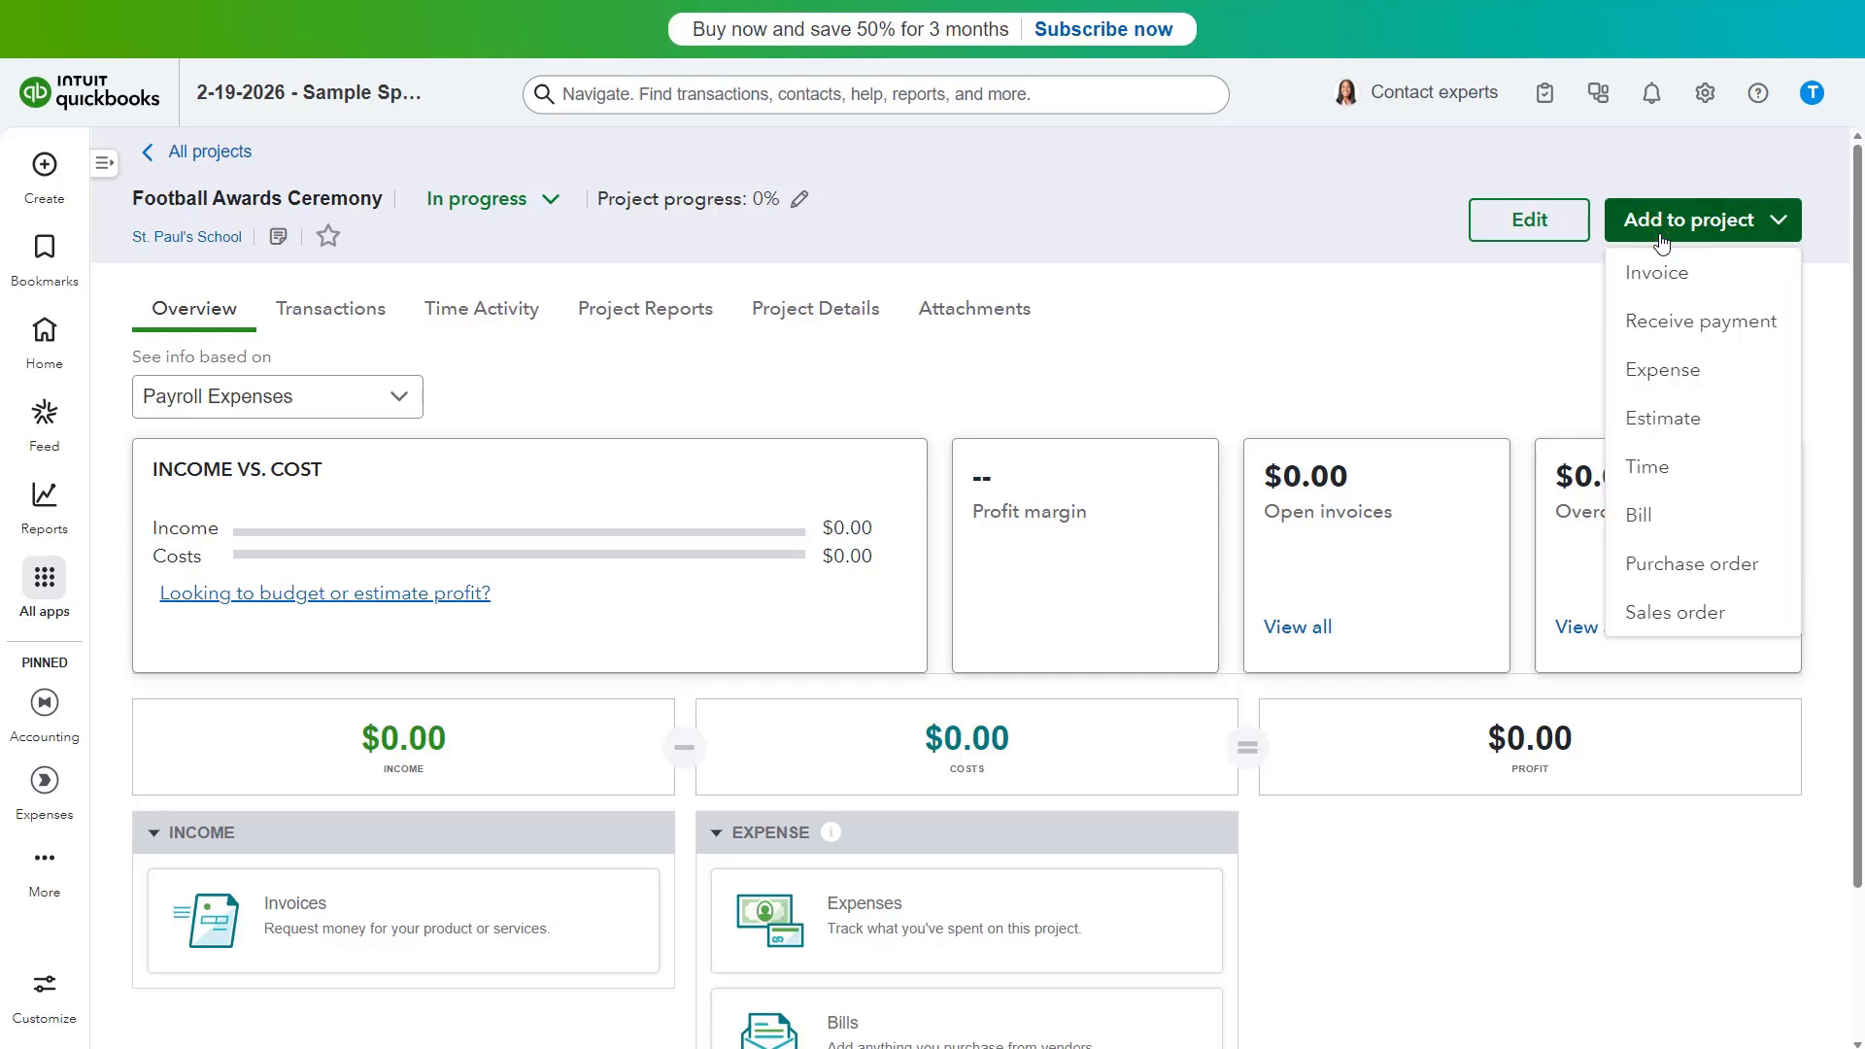
pyautogui.click(1661, 420)
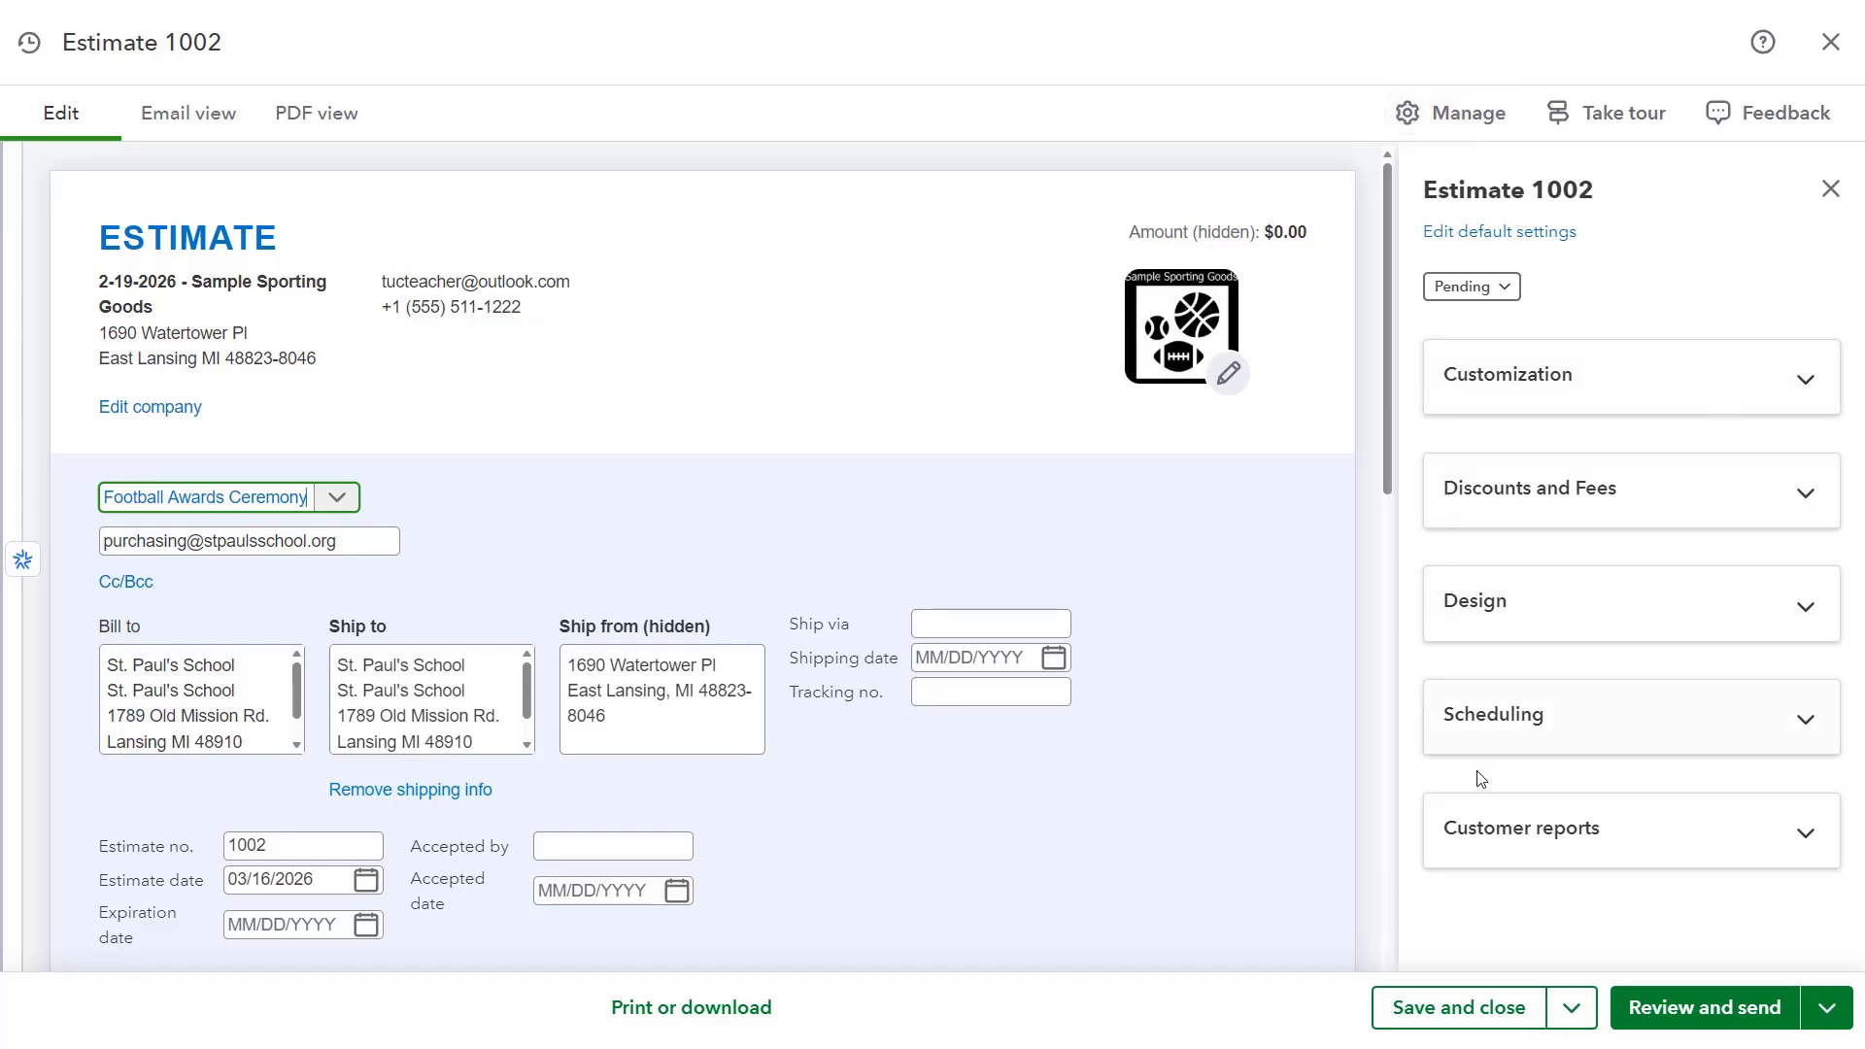
# - Examine the estimate's design settings, status choices, and Accepted by and Accepted date fields
pyautogui.click(1534, 607)
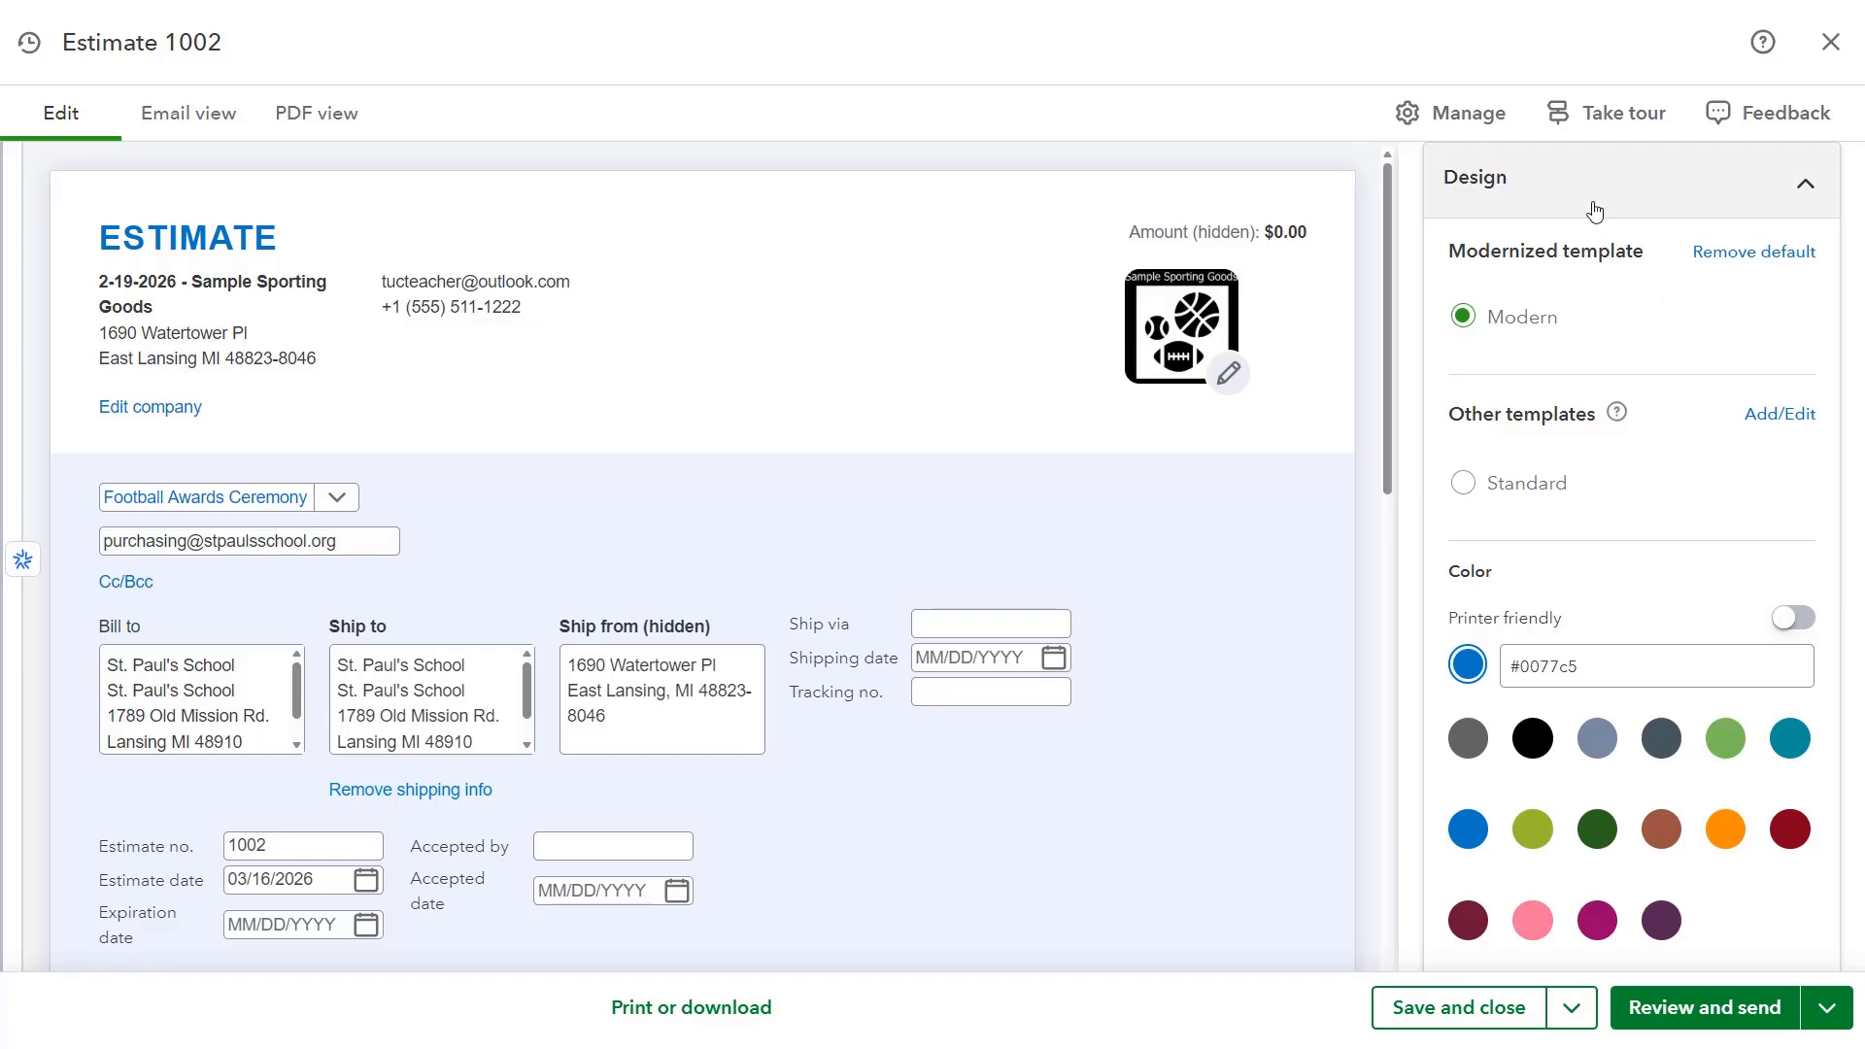
pyautogui.click(1474, 203)
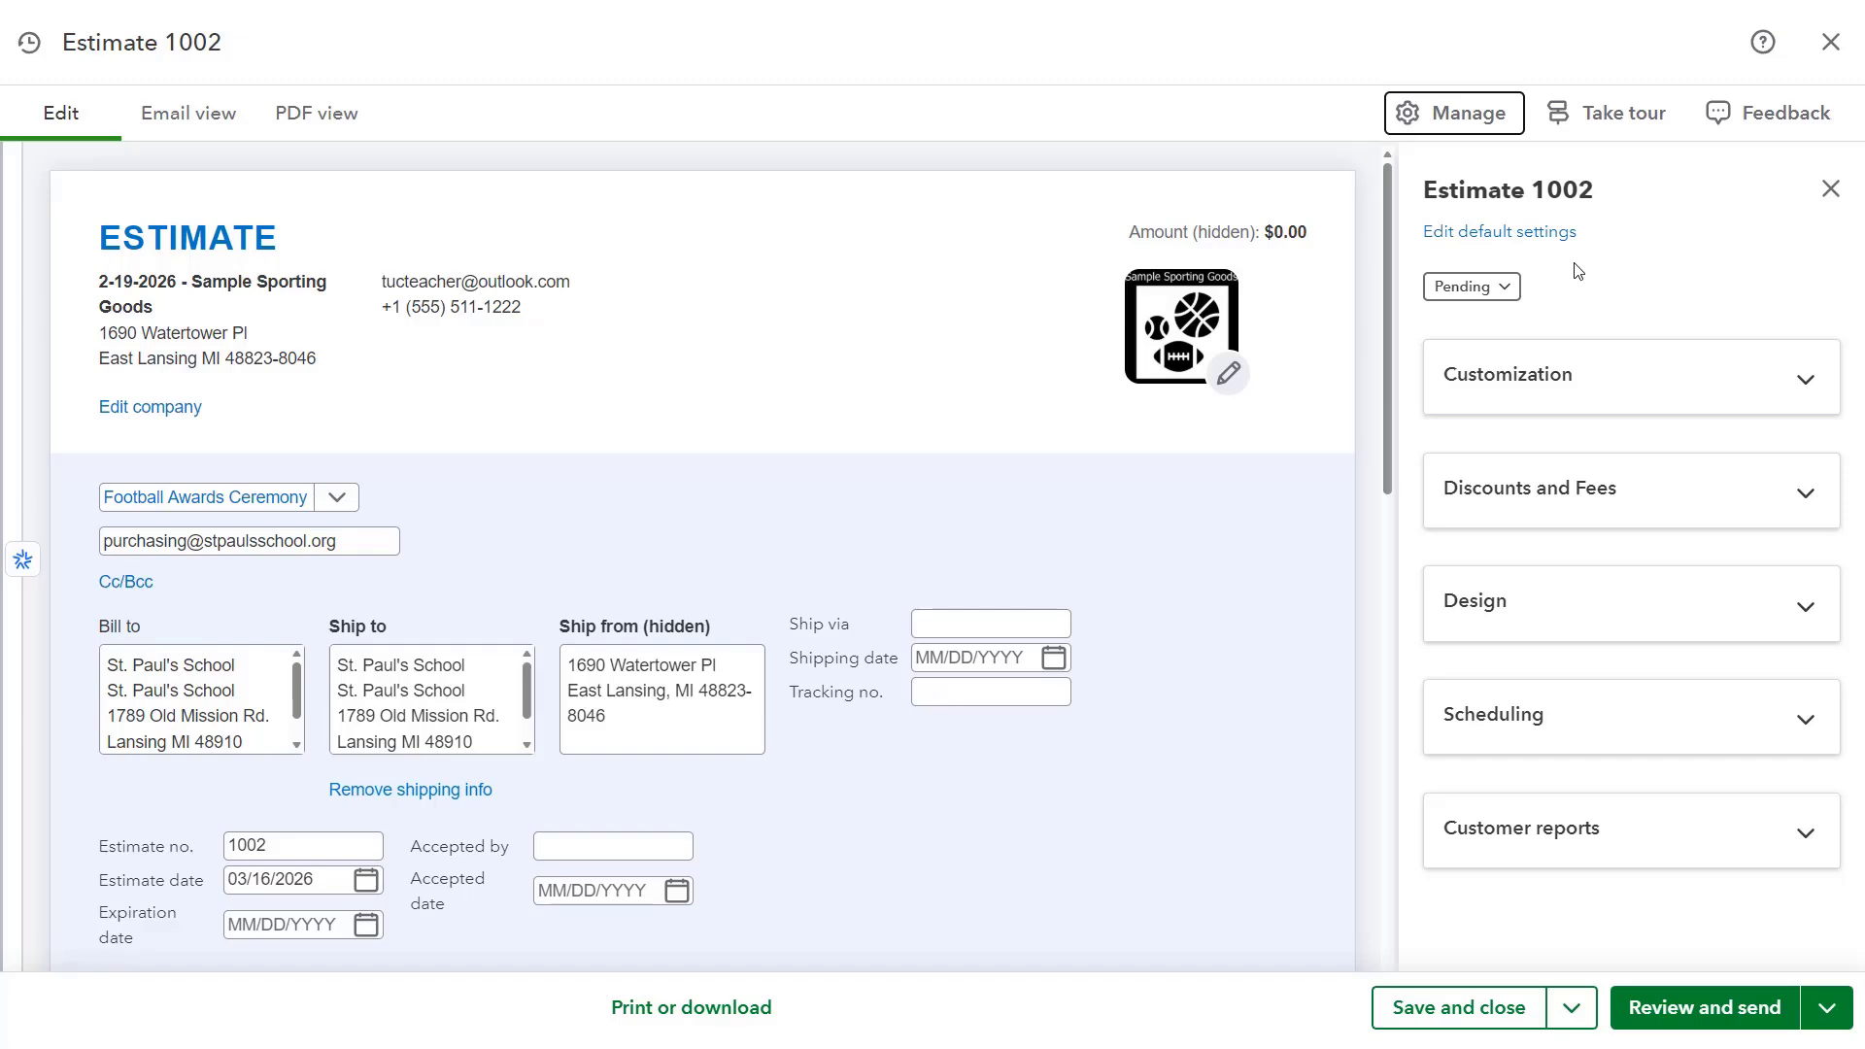
pyautogui.click(1512, 293)
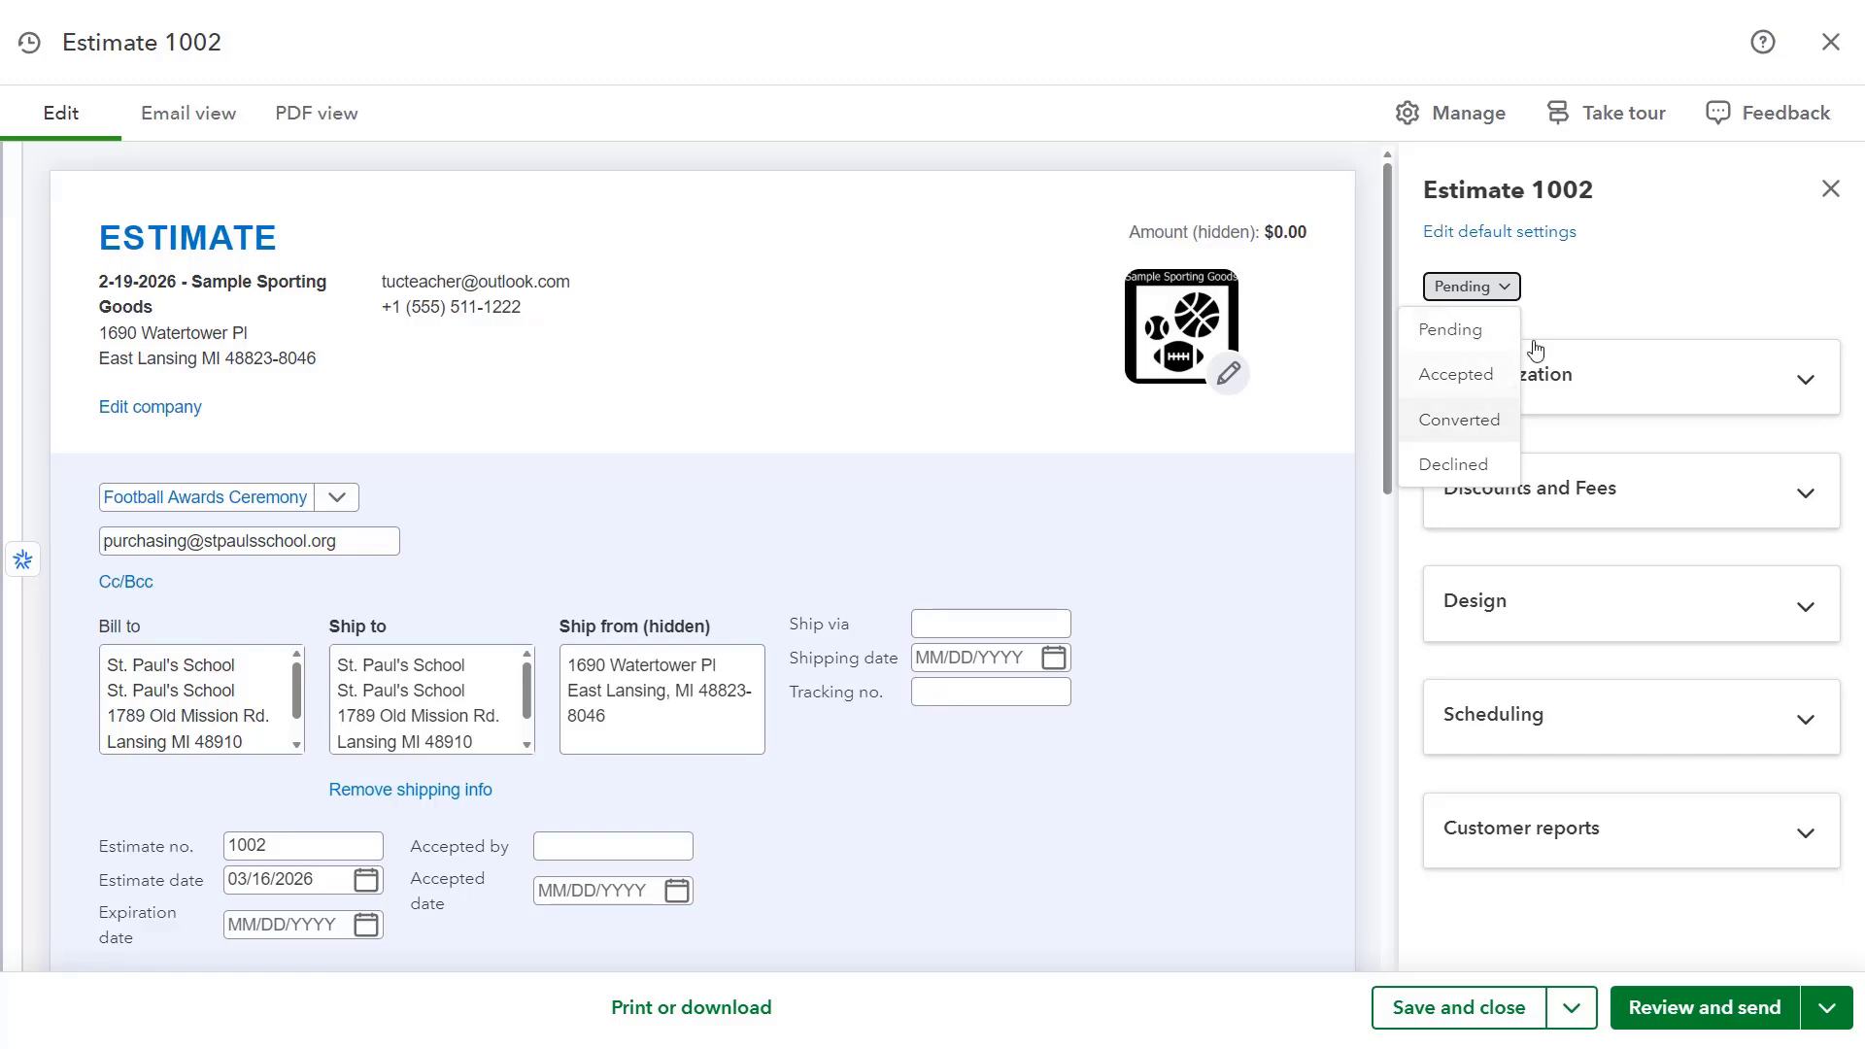
pyautogui.click(1560, 296)
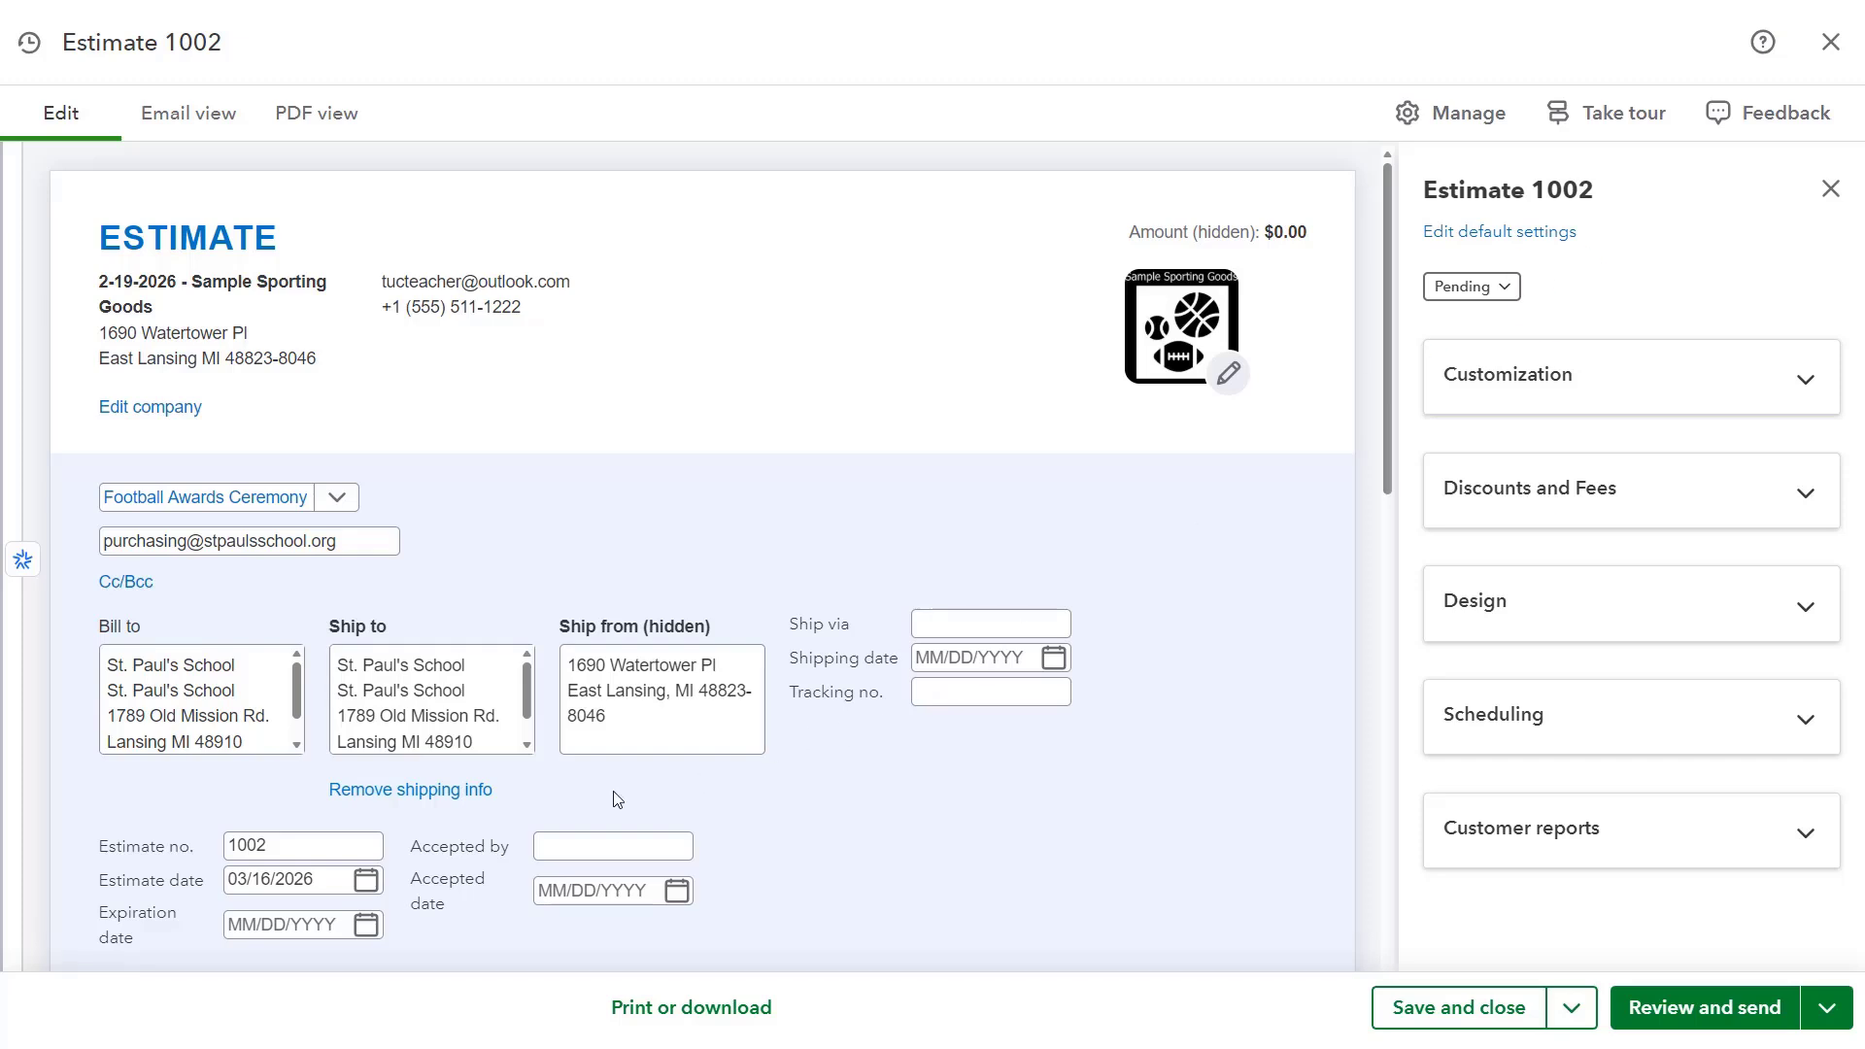
pyautogui.click(574, 845)
pyautogui.click(677, 892)
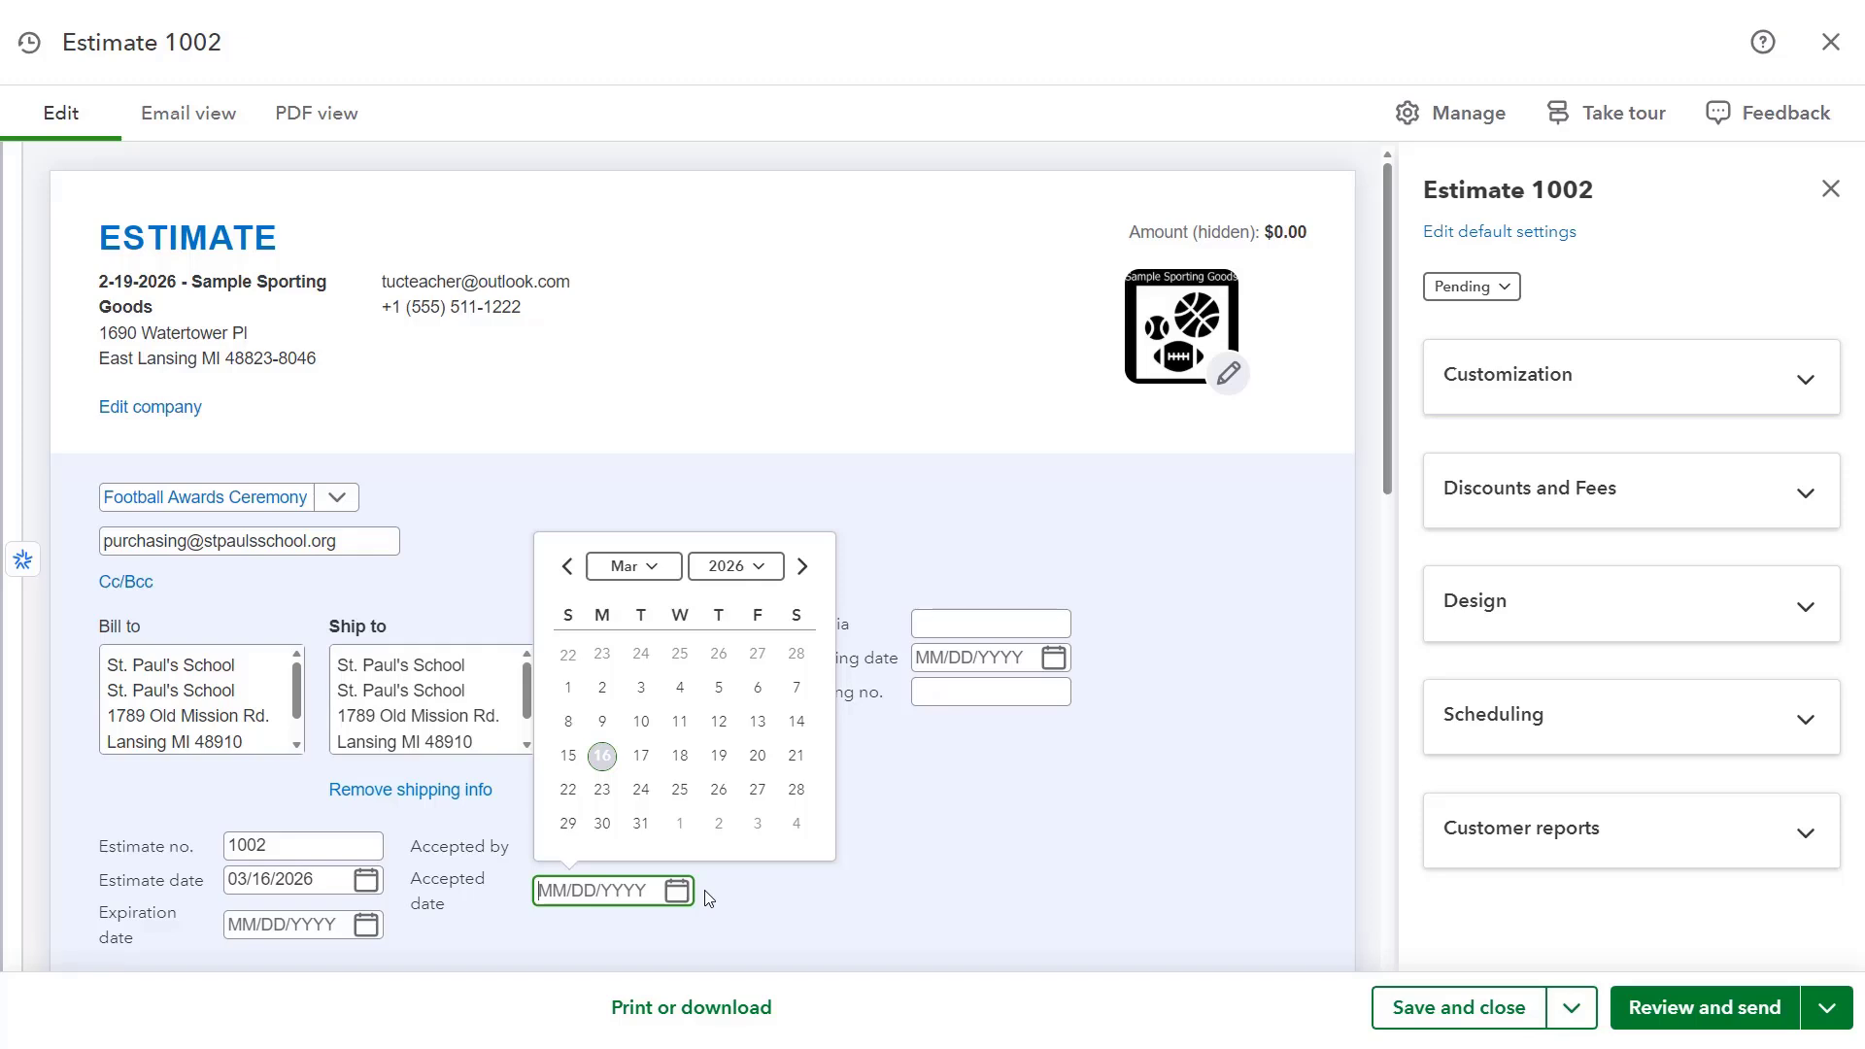
pyautogui.click(913, 861)
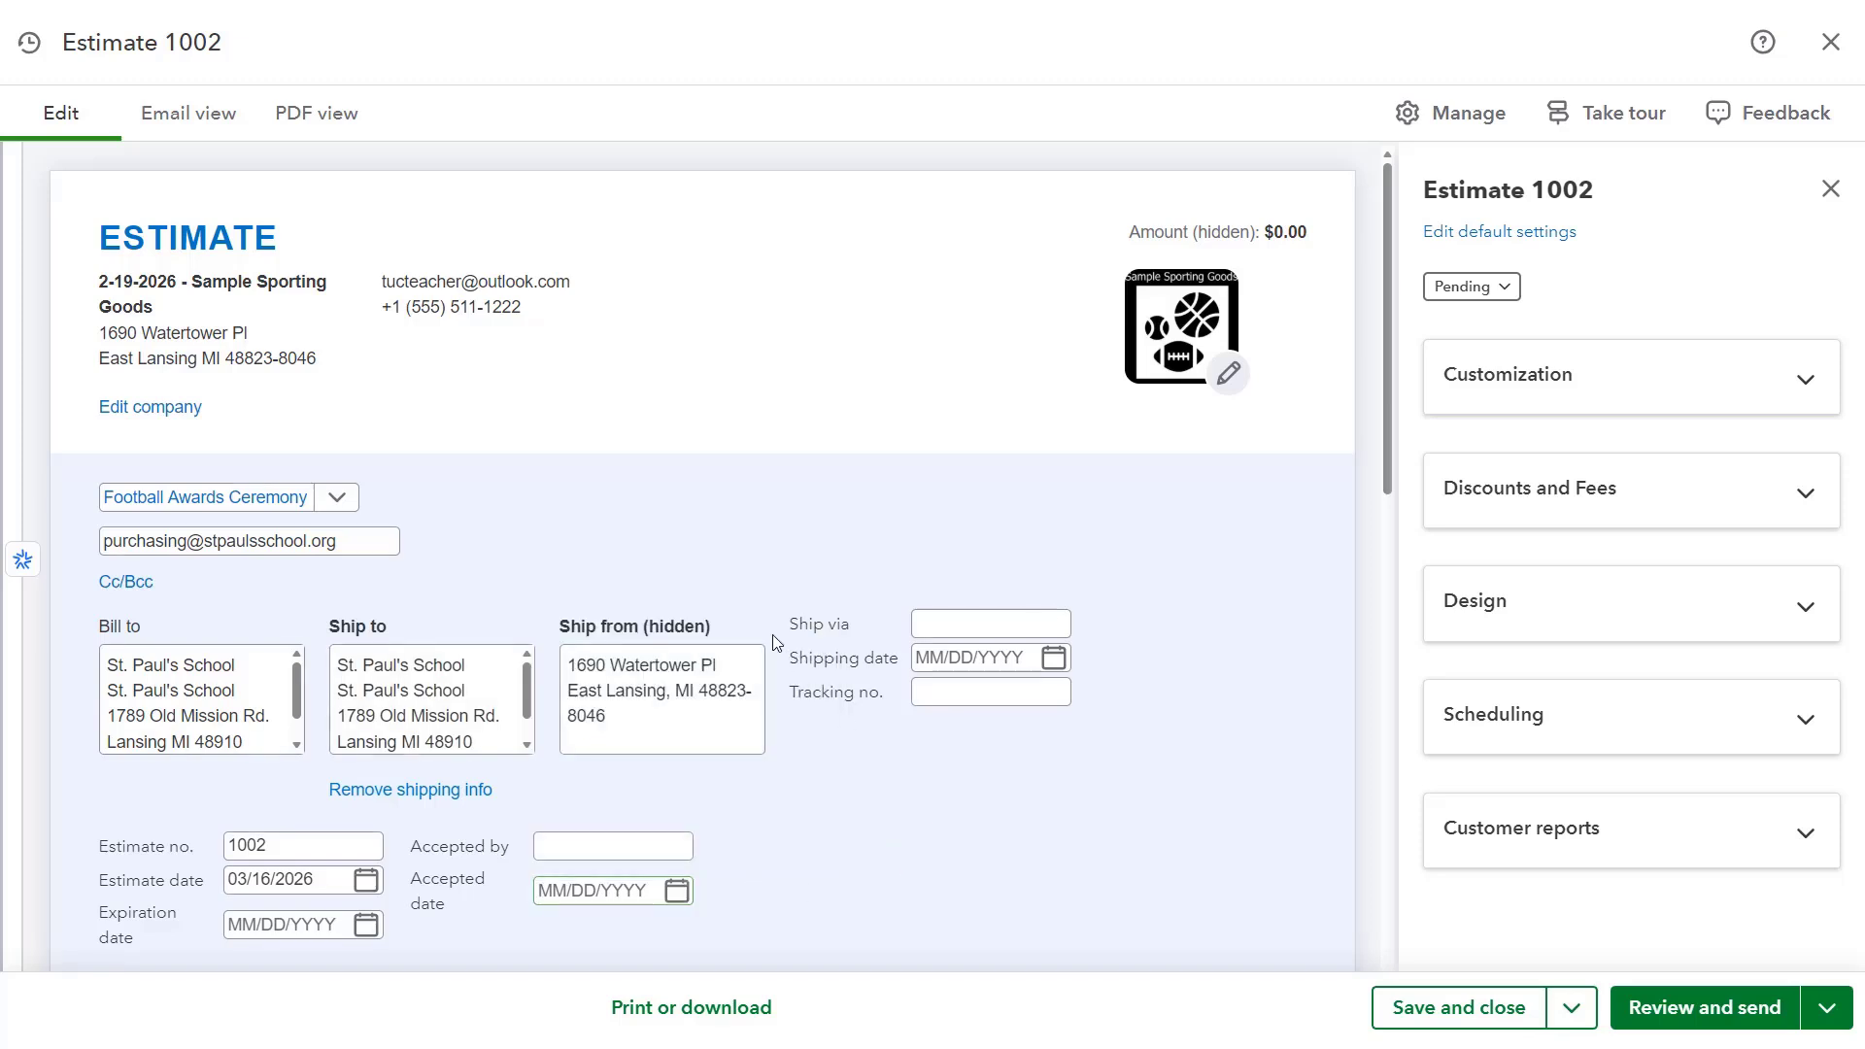
# - Set the estimate's expiration date to 04/30/2026
pyautogui.scroll(-2, 778, 635)
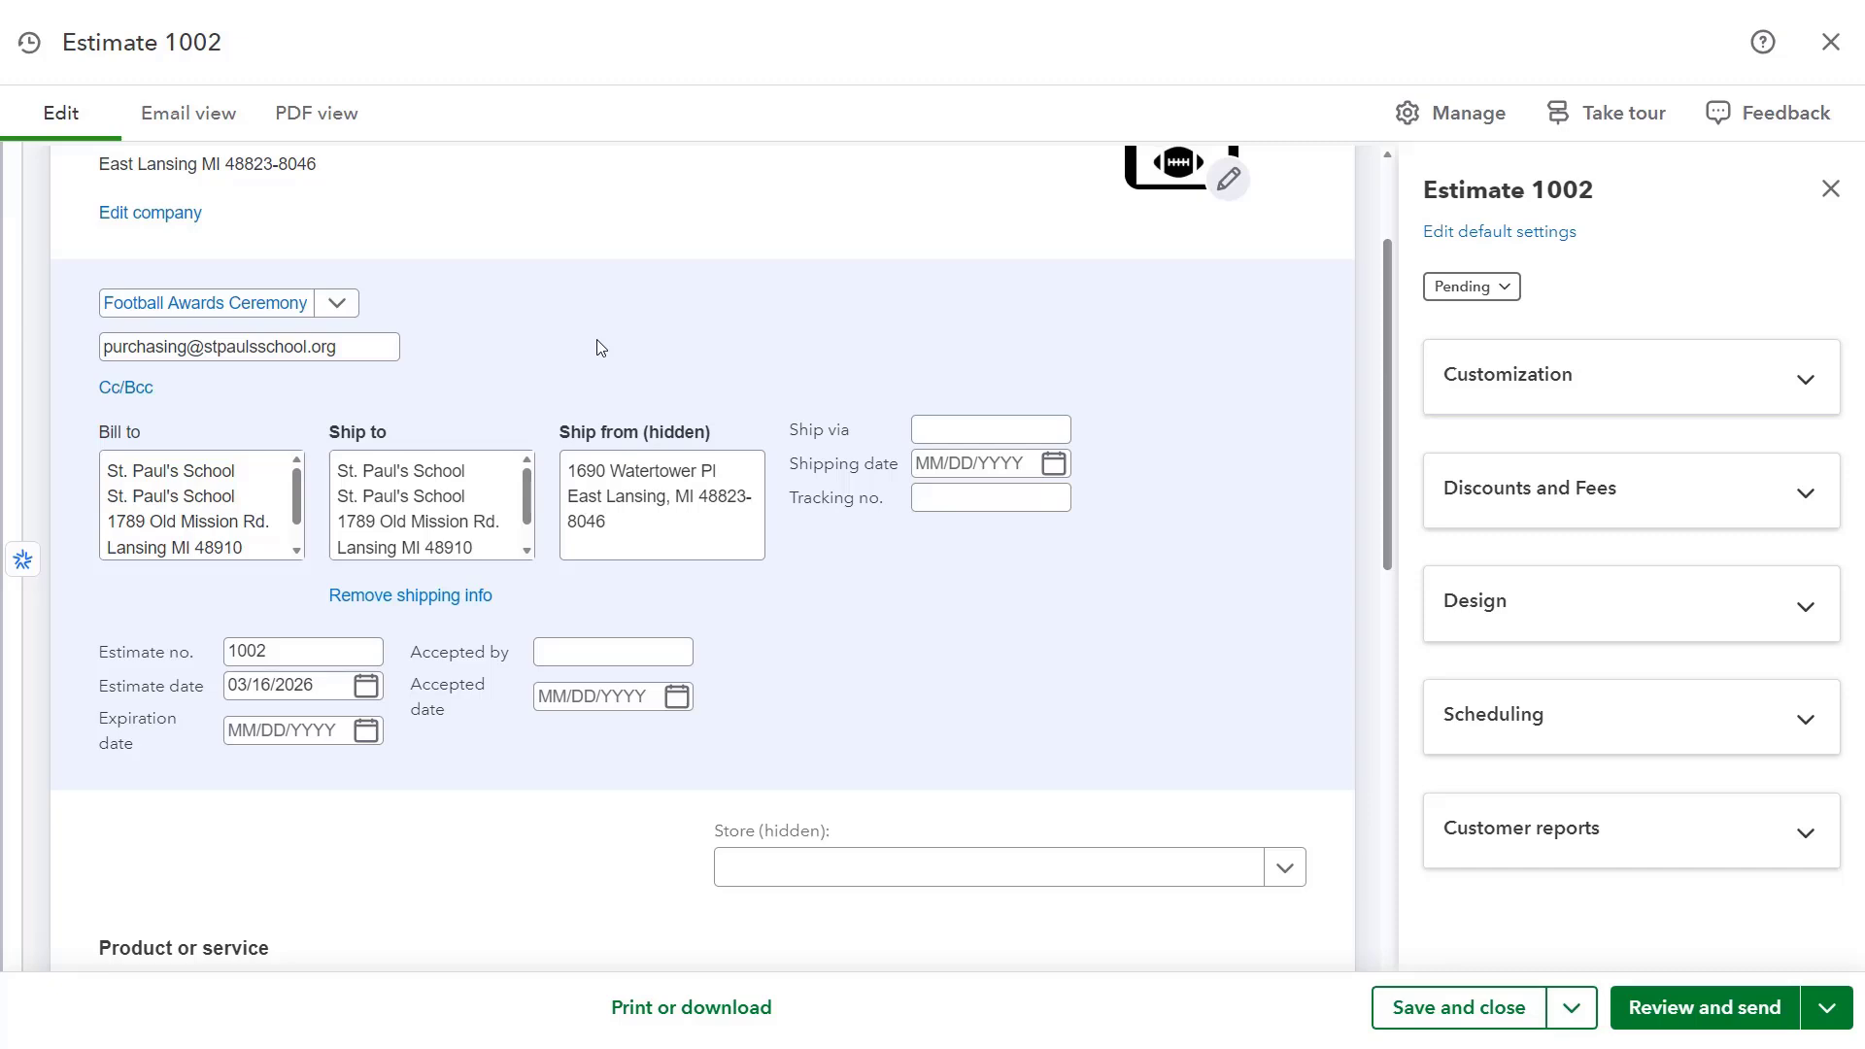
pyautogui.click(330, 694)
pyautogui.click(331, 695)
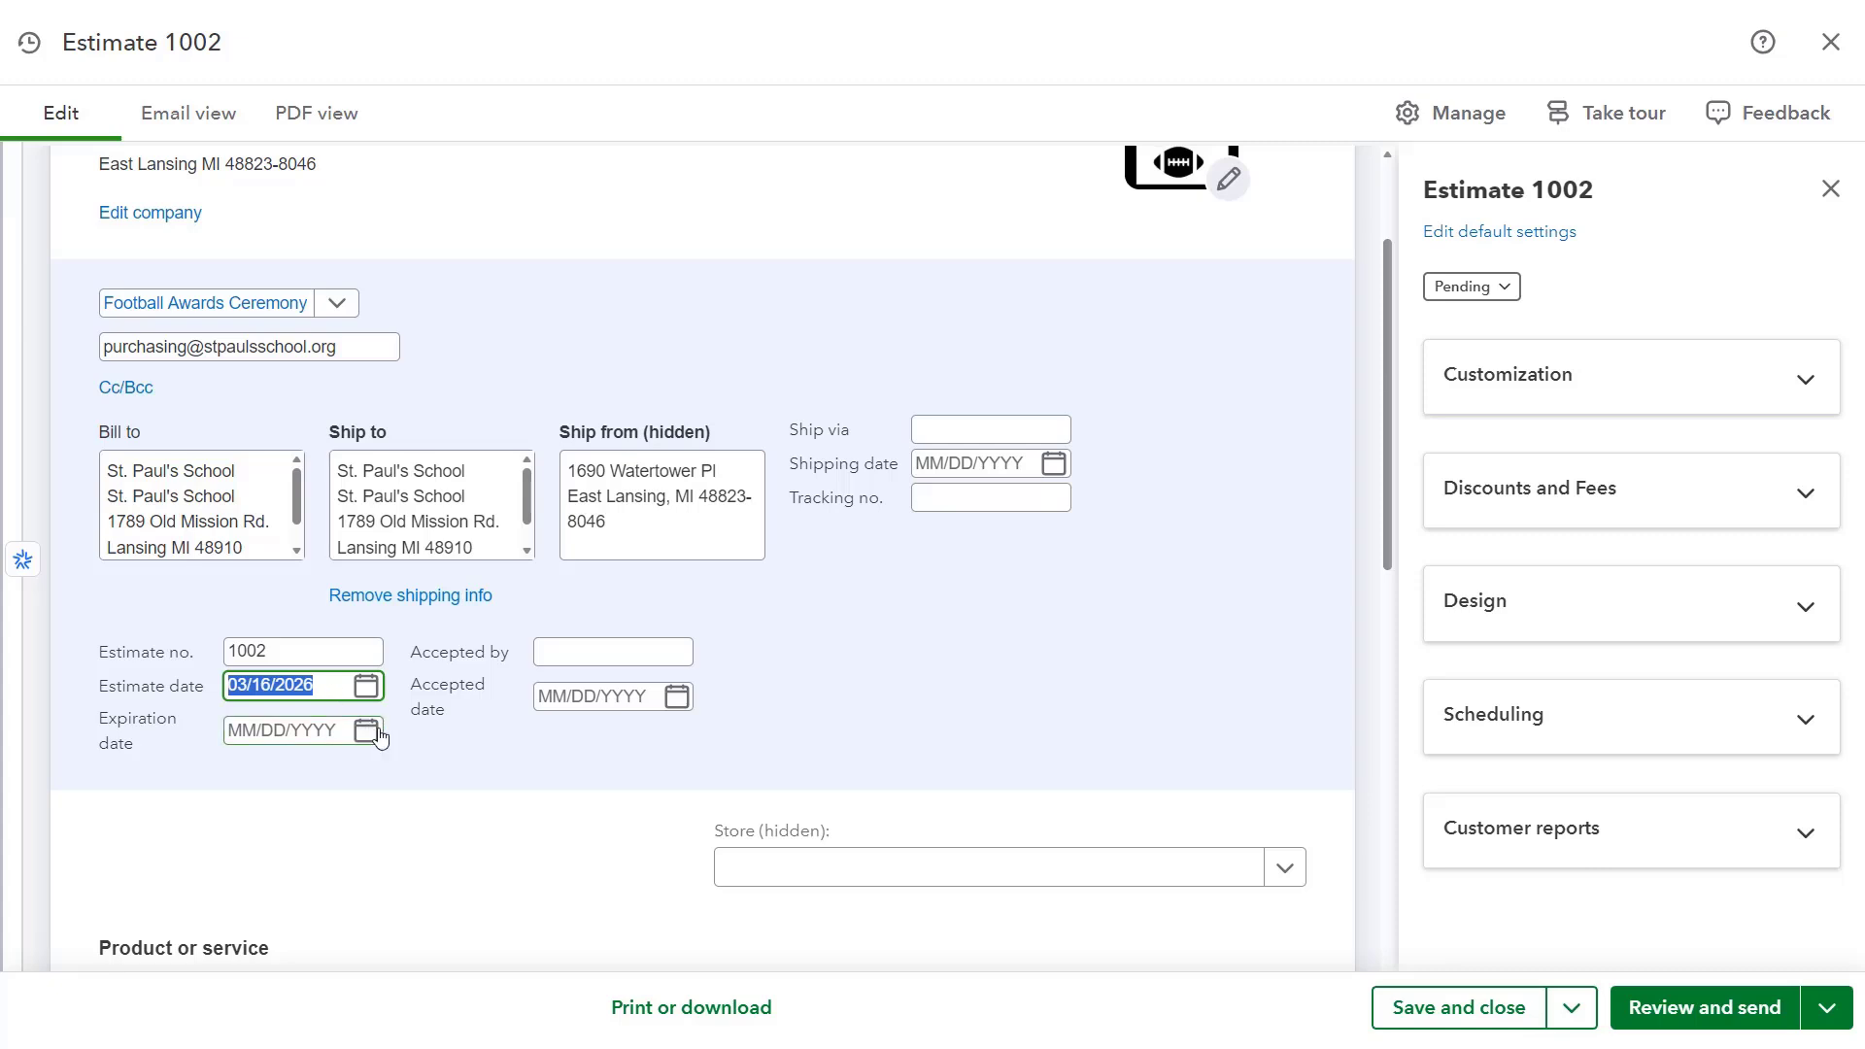
pyautogui.click(373, 734)
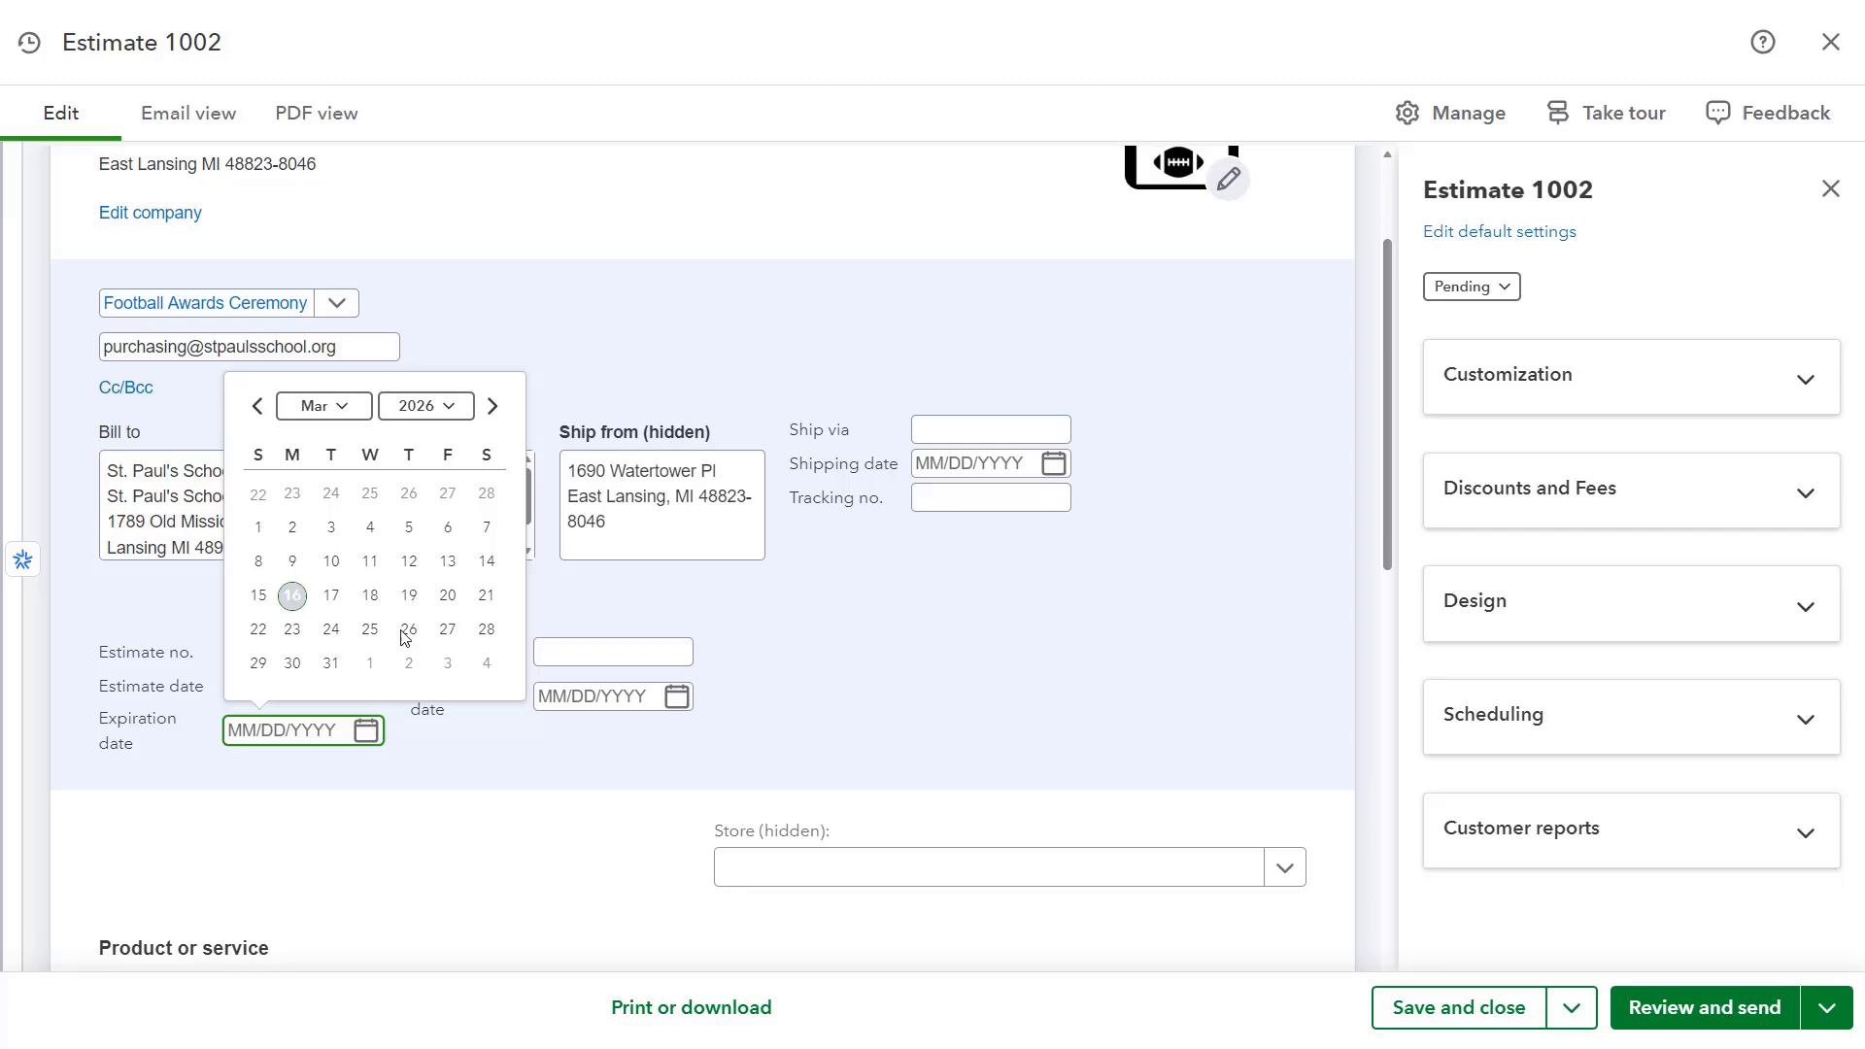
pyautogui.click(492, 408)
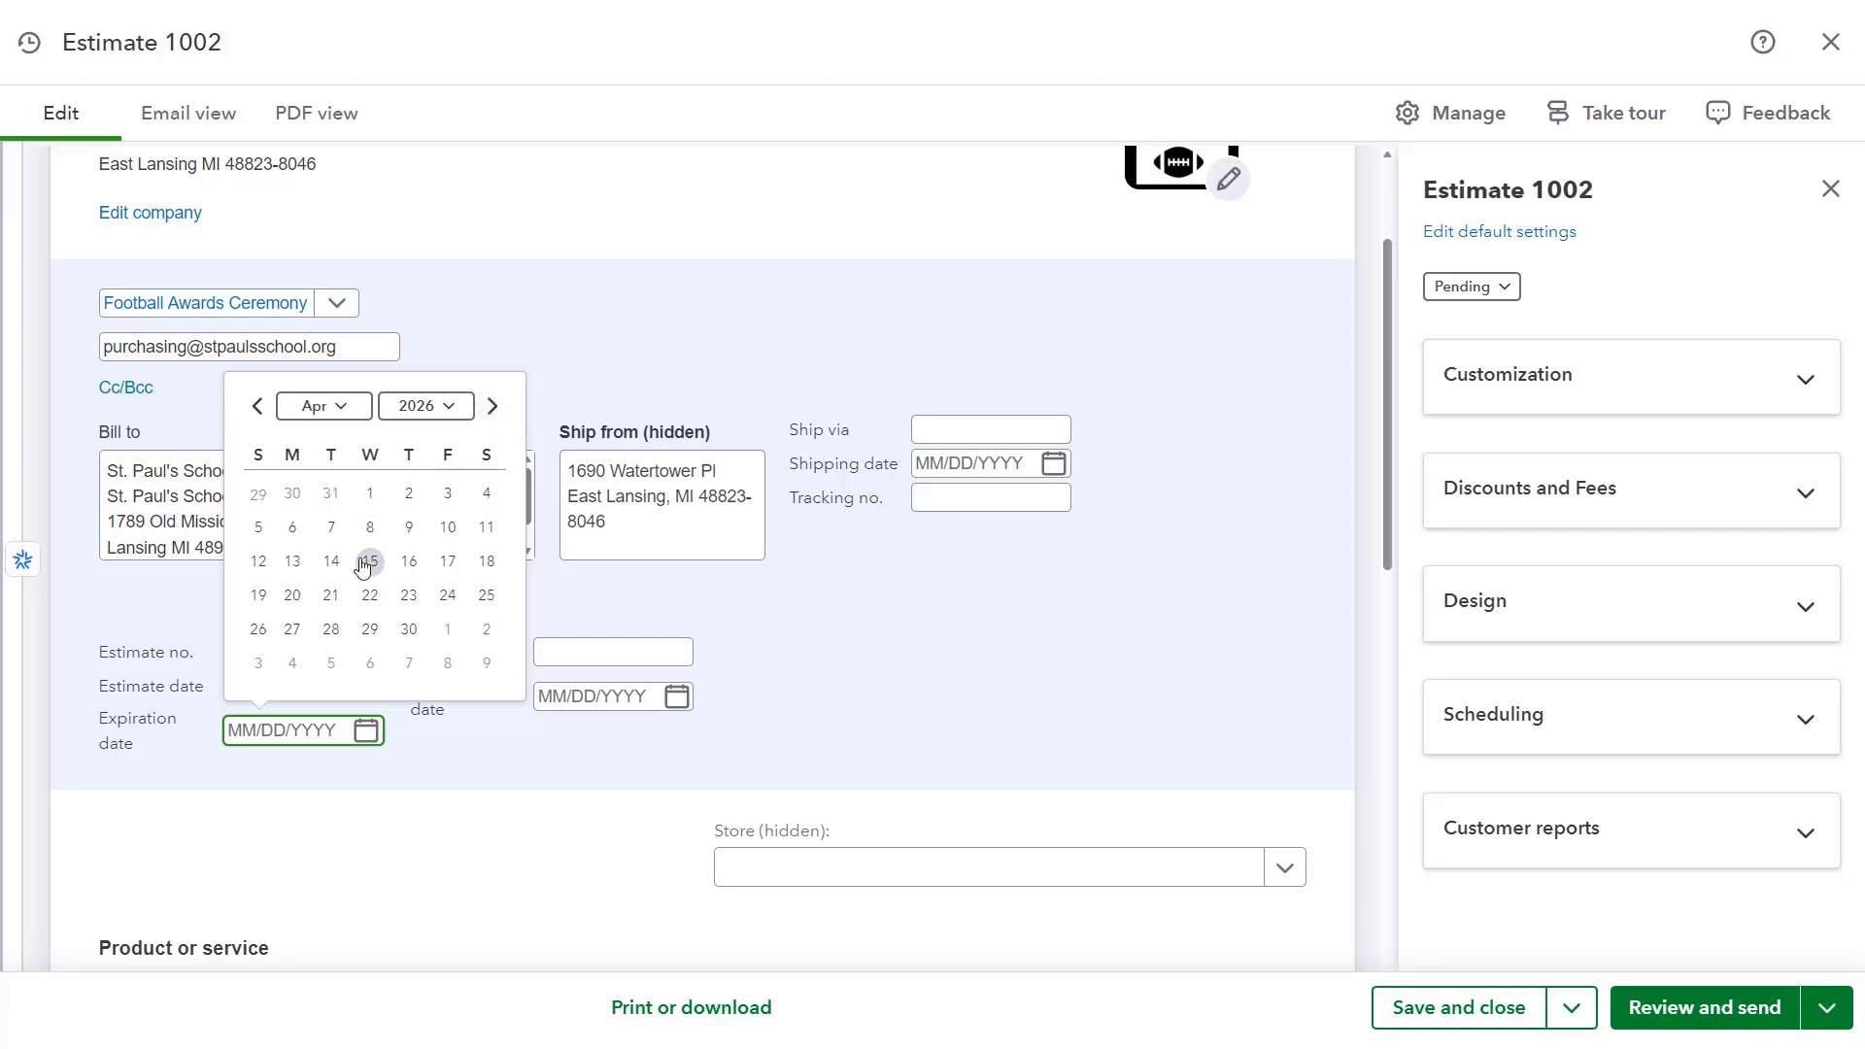
pyautogui.click(408, 631)
pyautogui.click(406, 770)
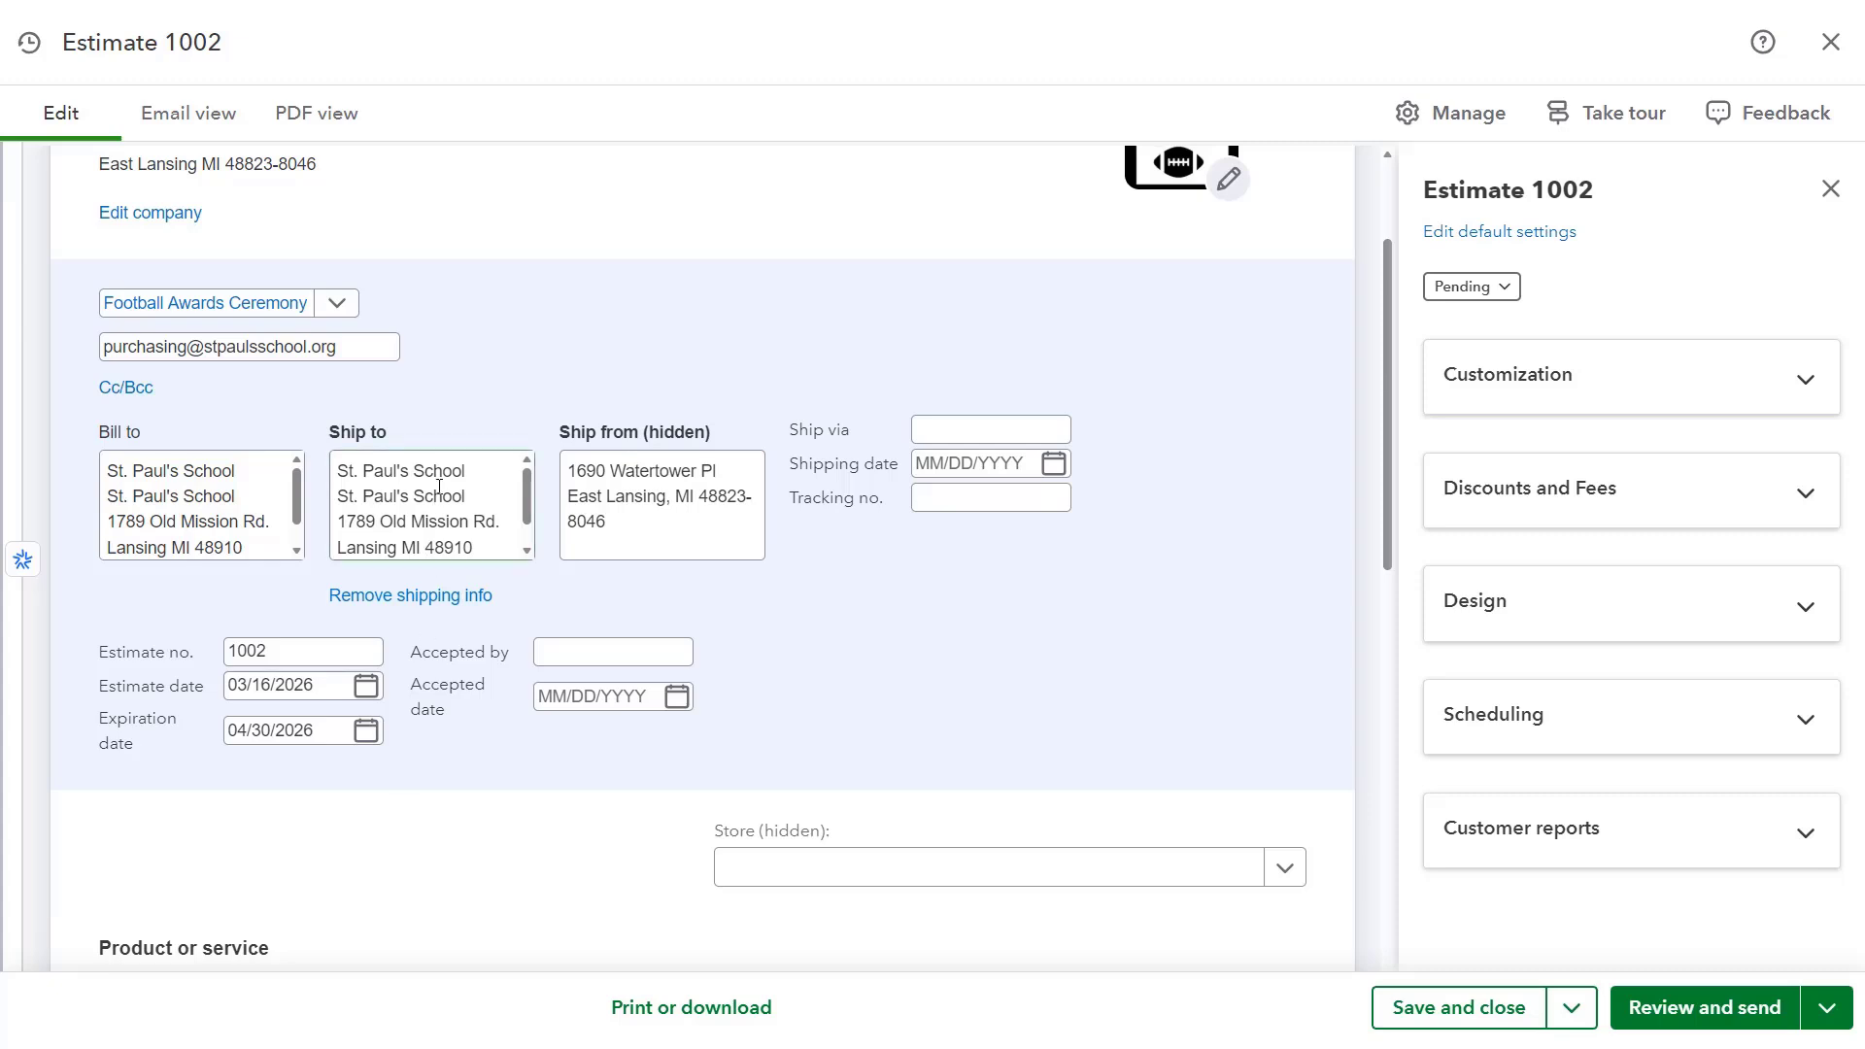
# - Review the estimate's shipping fields, its discount and fee options, and the hidden Store field
pyautogui.click(602, 457)
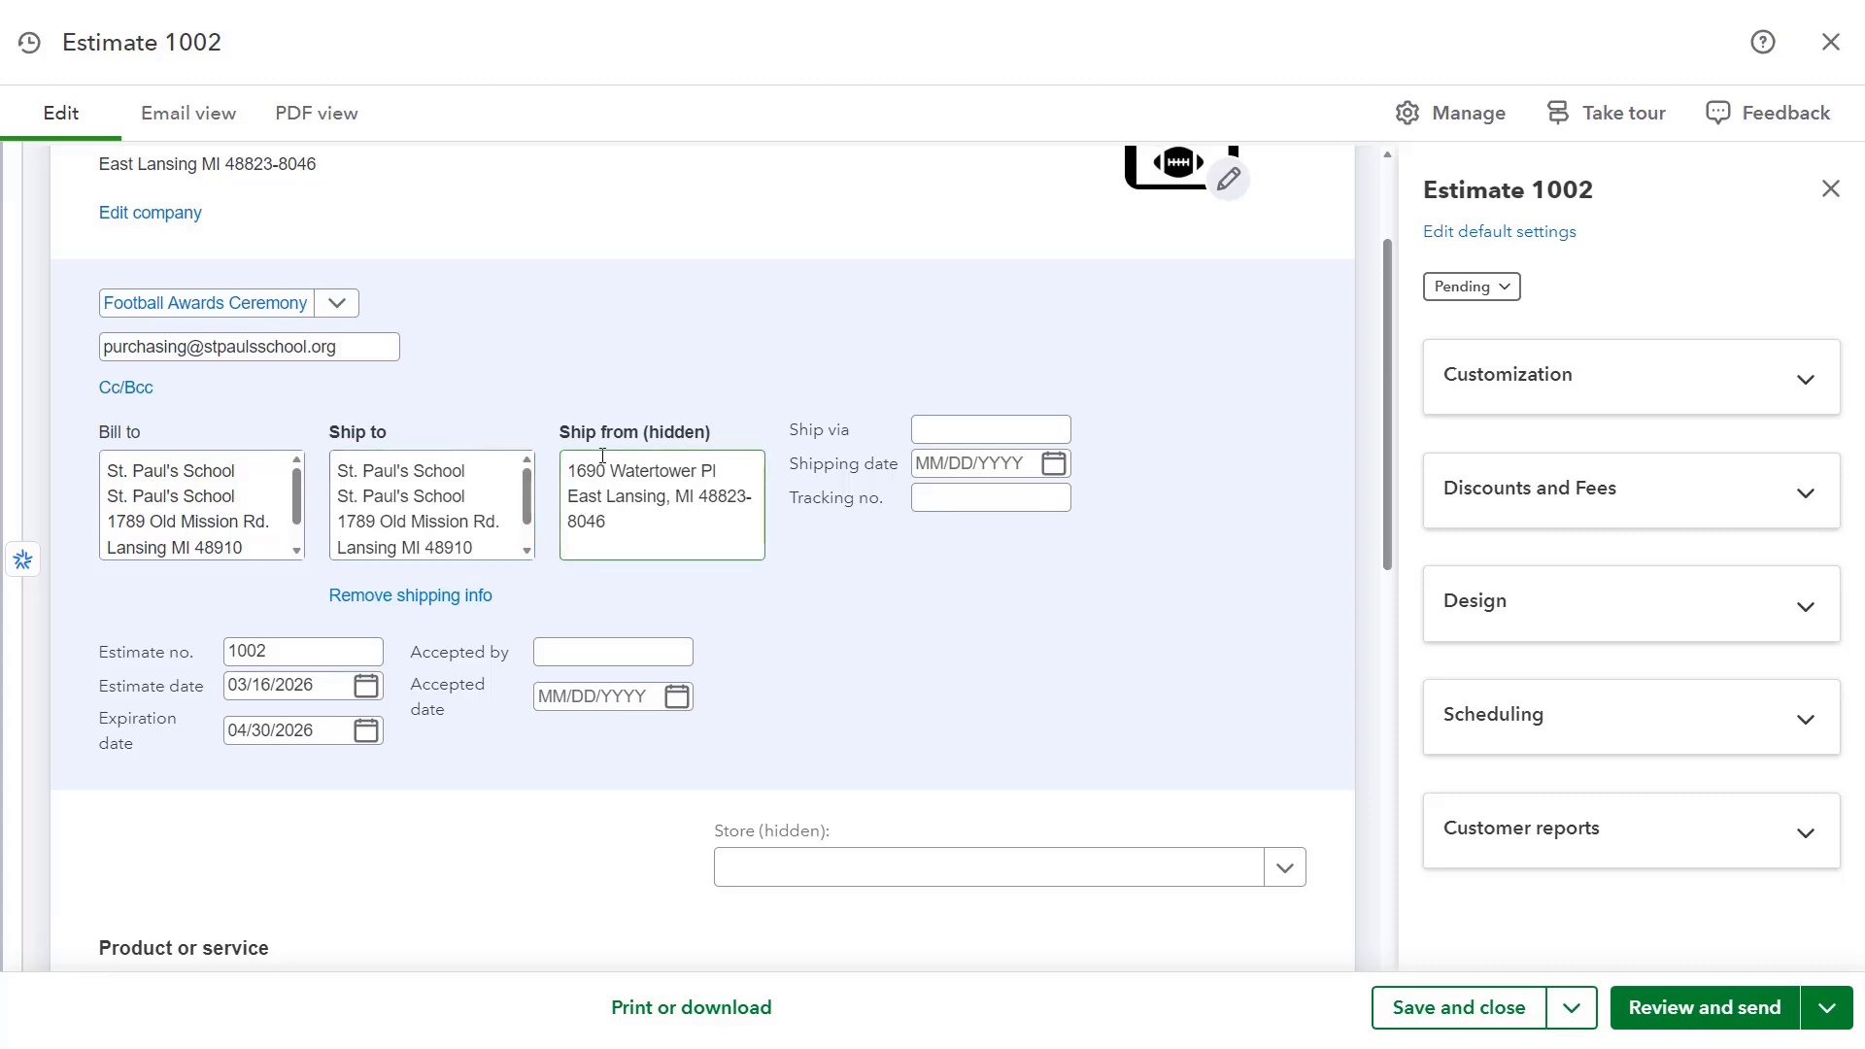
pyautogui.click(814, 439)
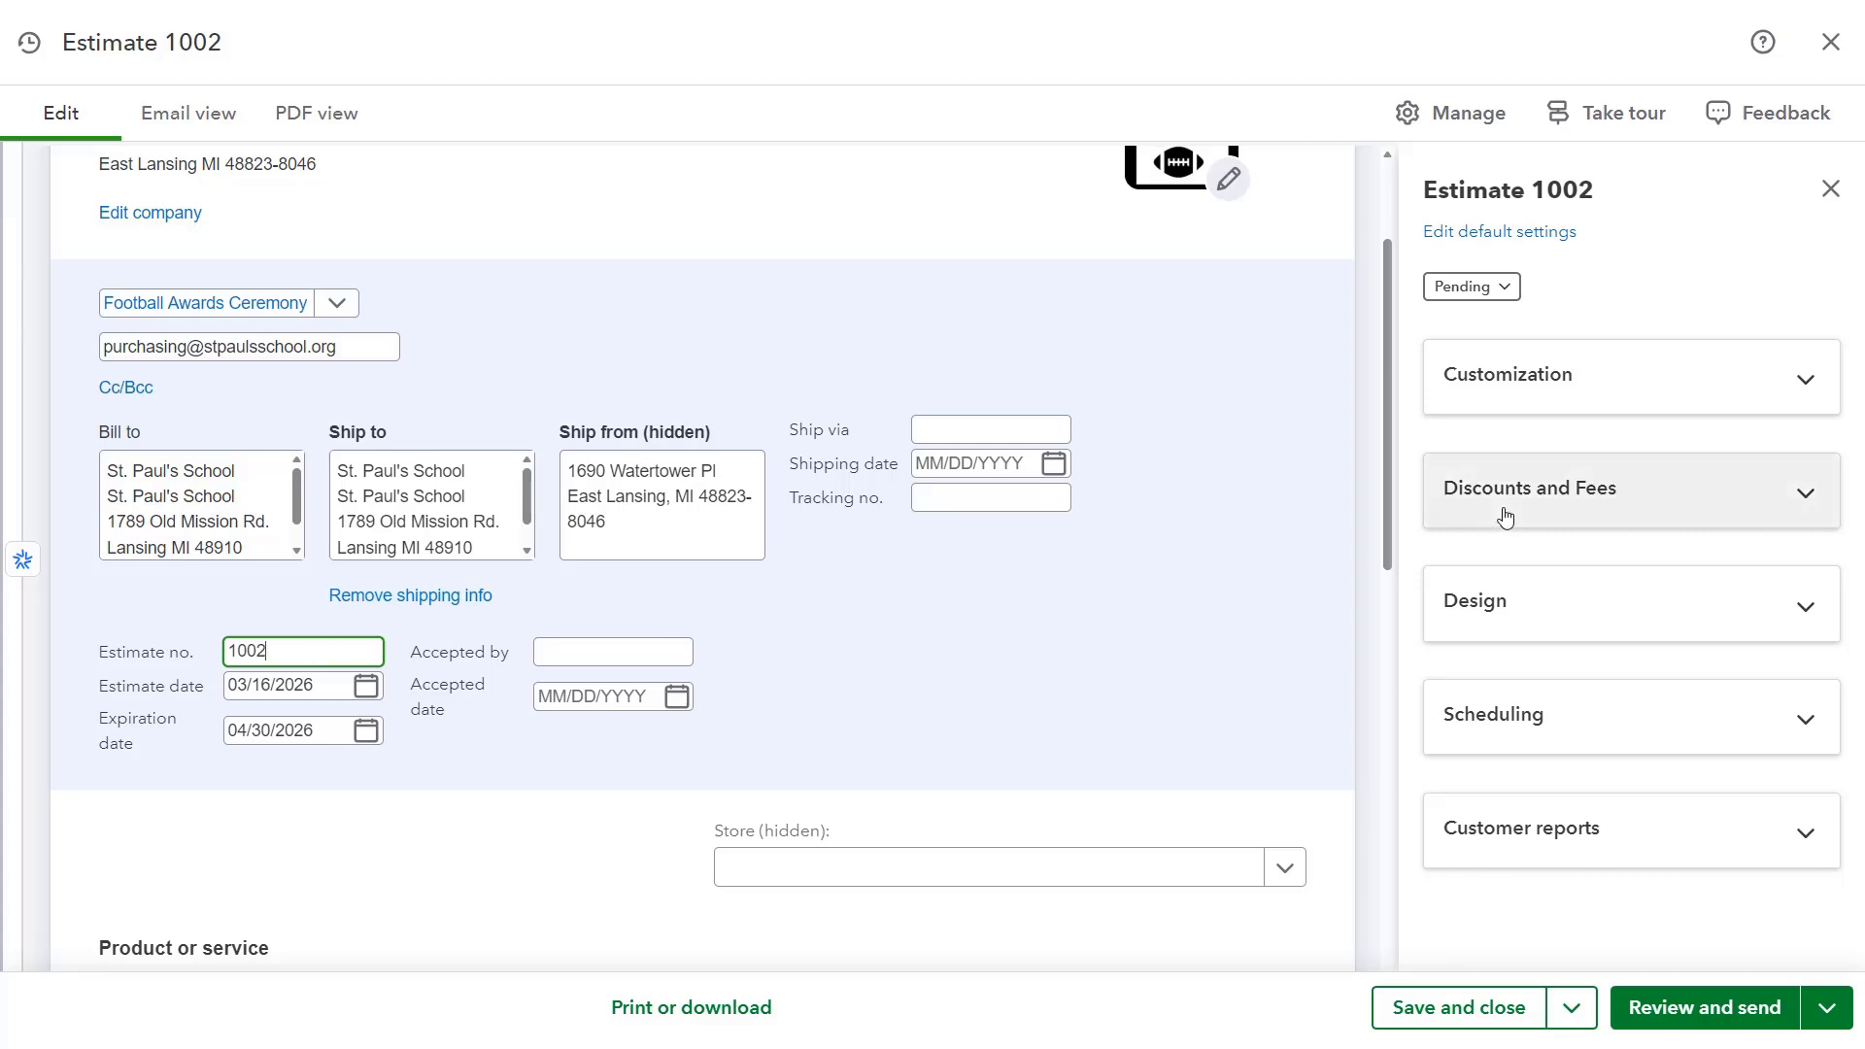
pyautogui.click(1504, 516)
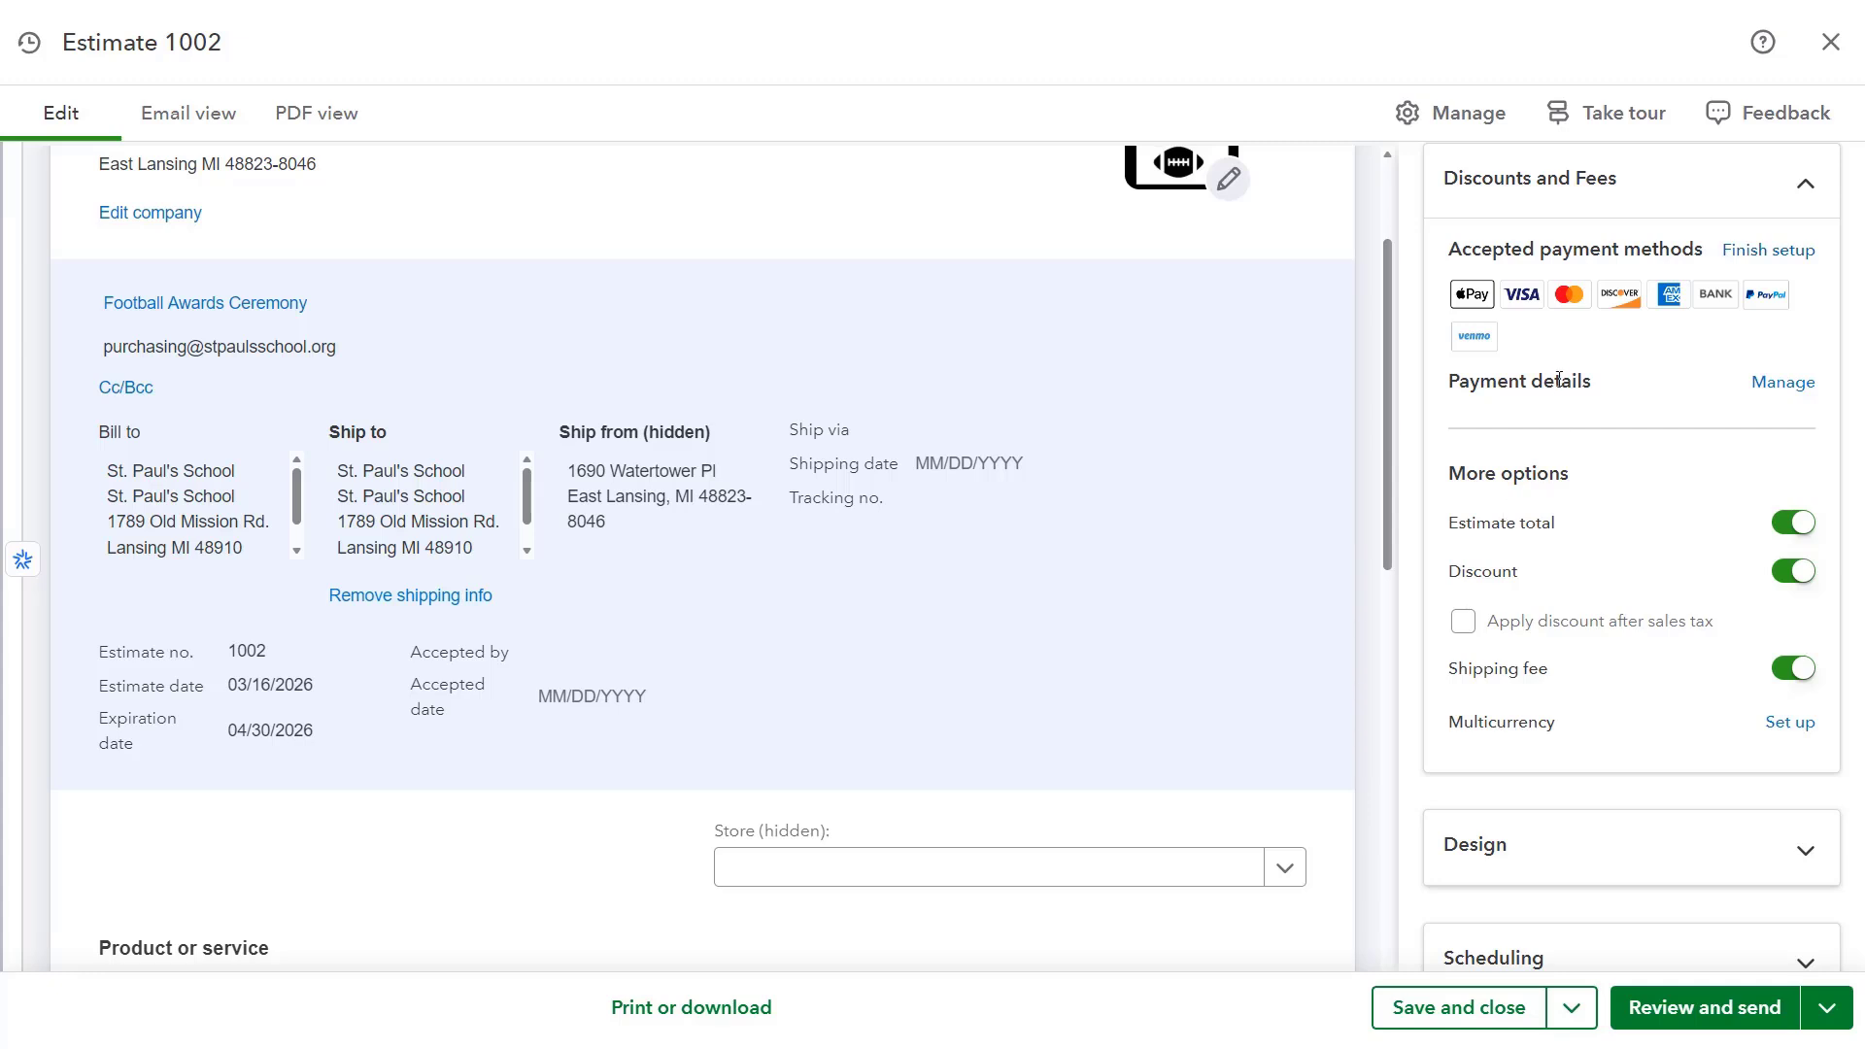
pyautogui.click(1642, 206)
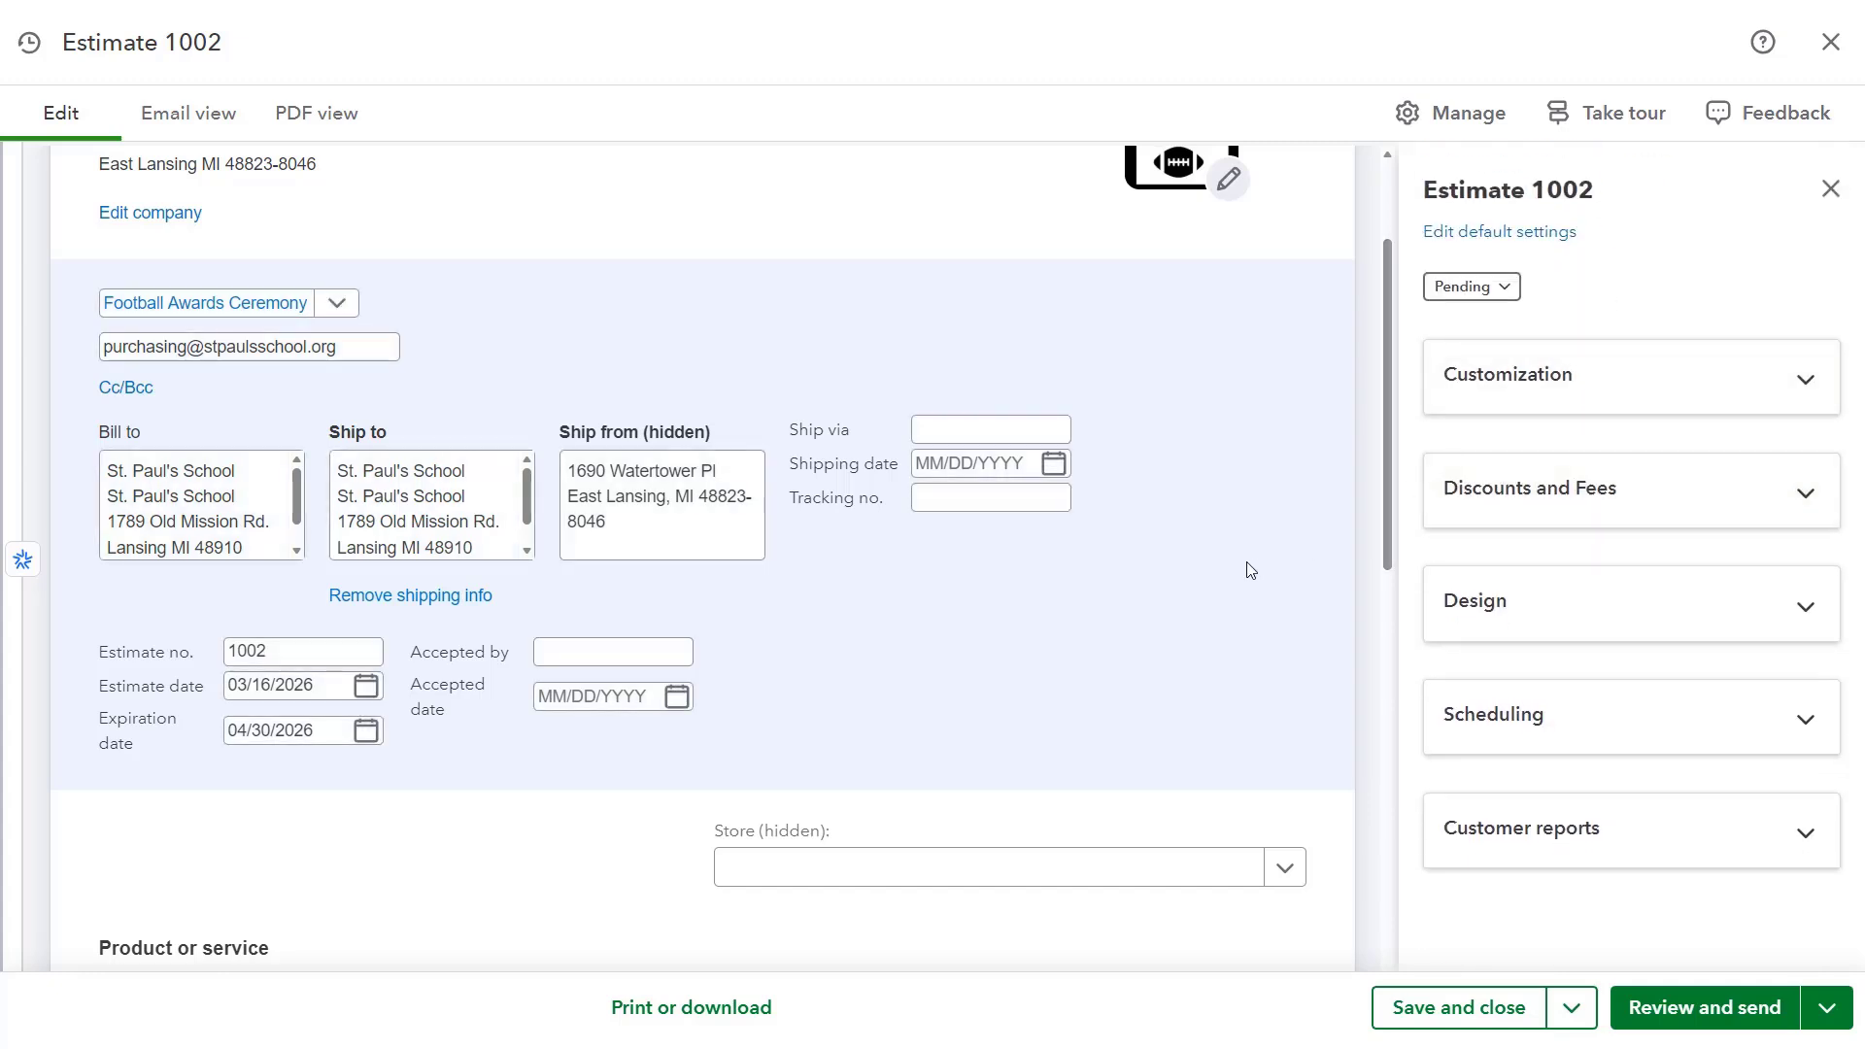
pyautogui.scroll(-2, 1134, 618)
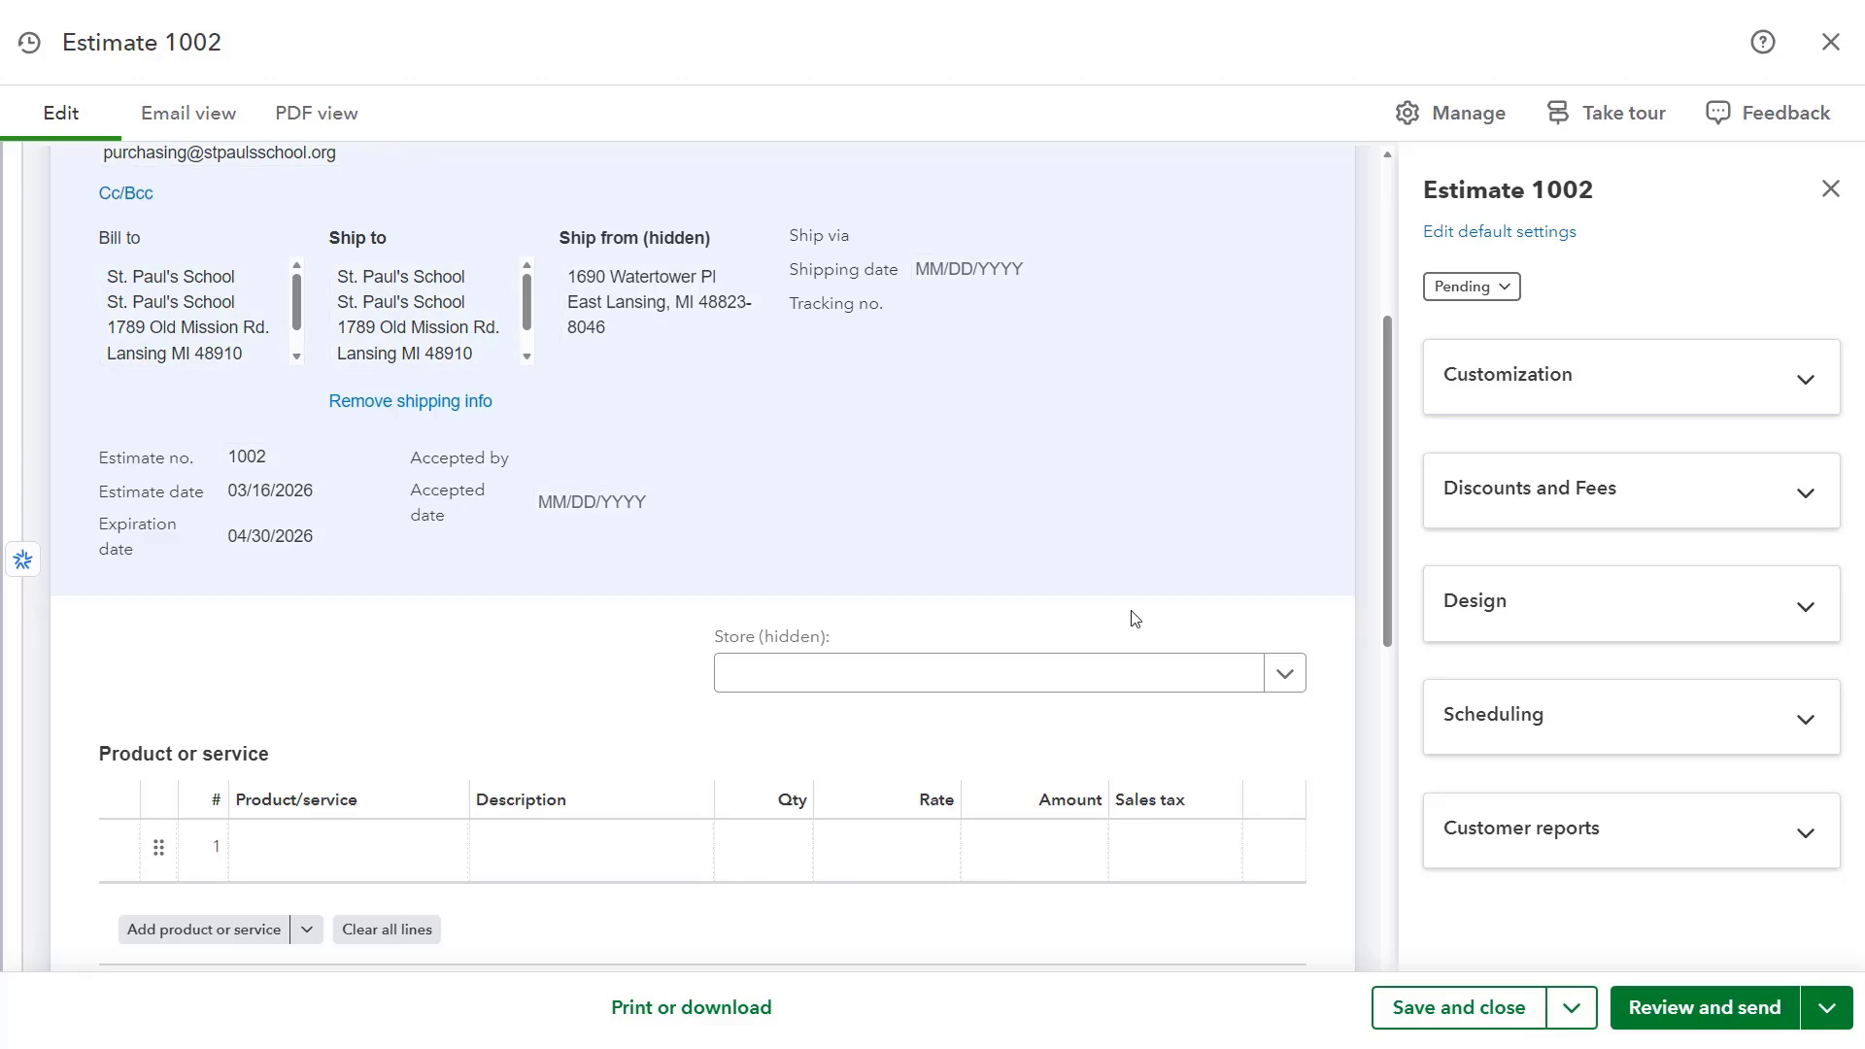
pyautogui.click(1299, 677)
pyautogui.click(1300, 680)
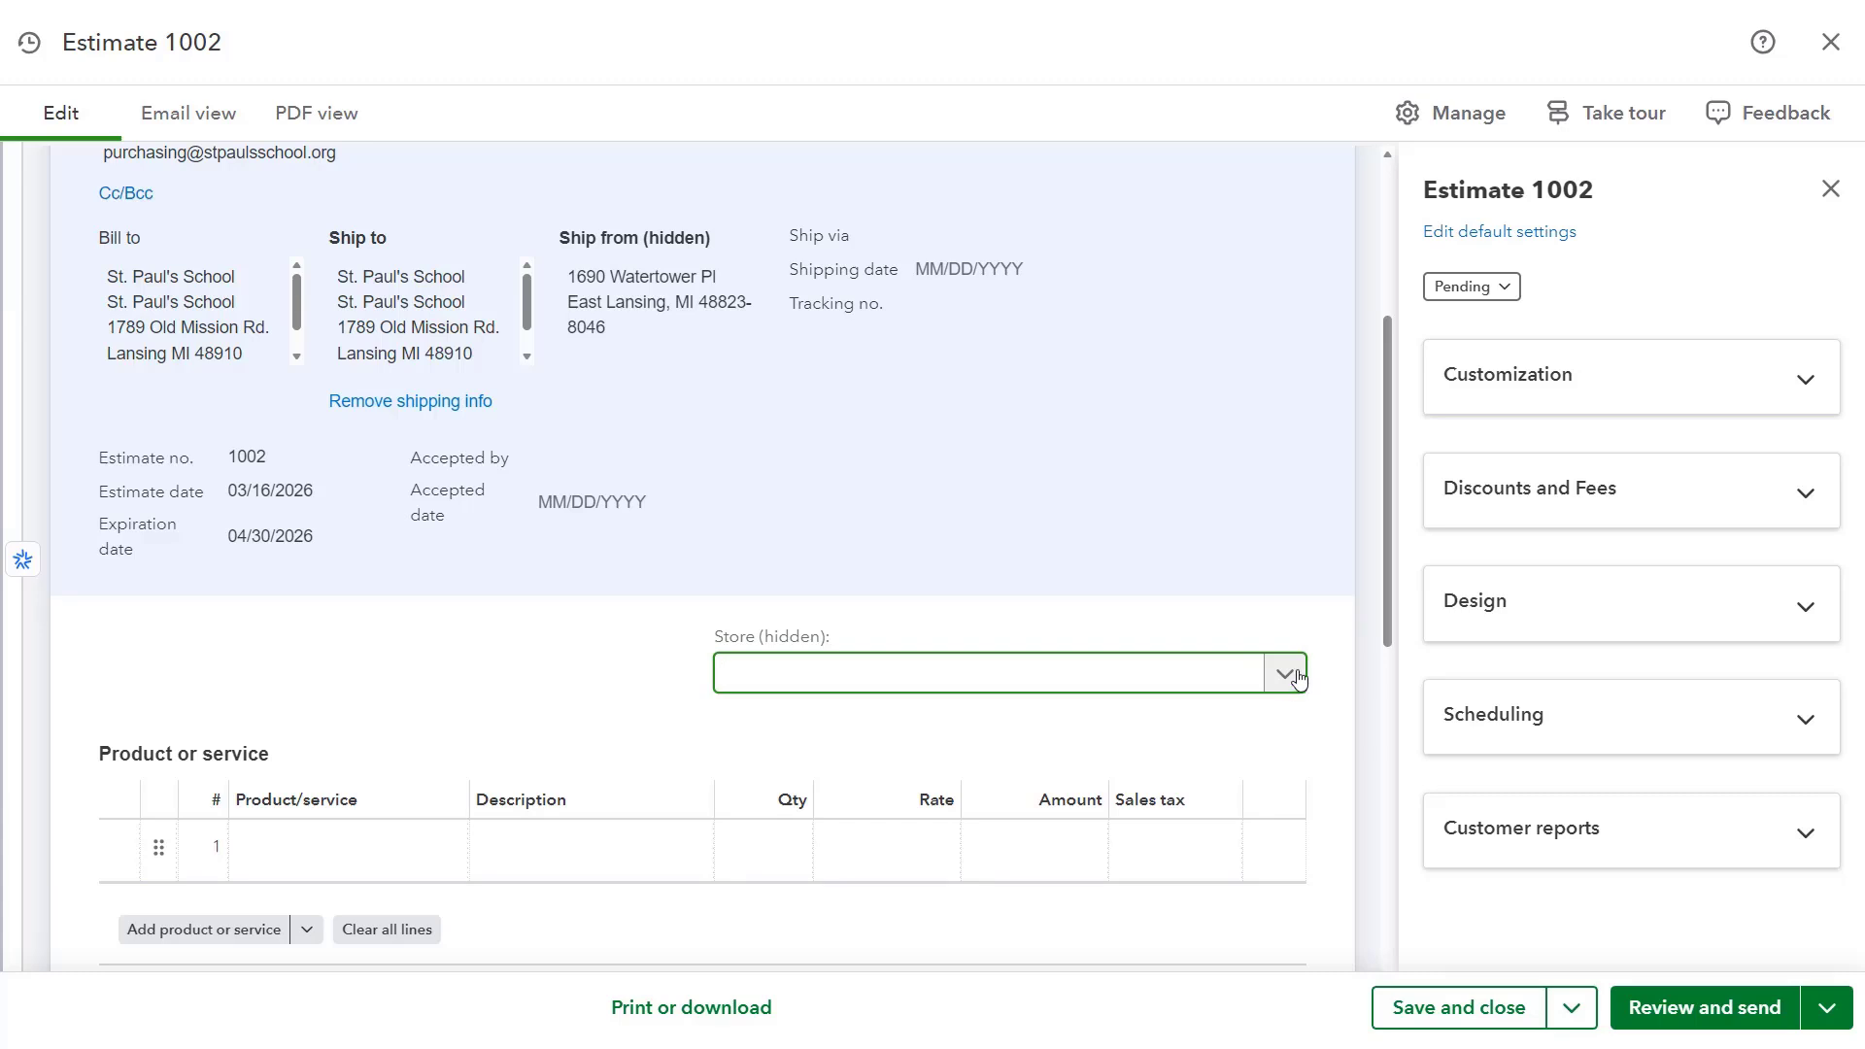
# - Add Sports Trophy - Large Gold as the first product line of the estimate with a quantity of 15
pyautogui.scroll(-3, 1299, 677)
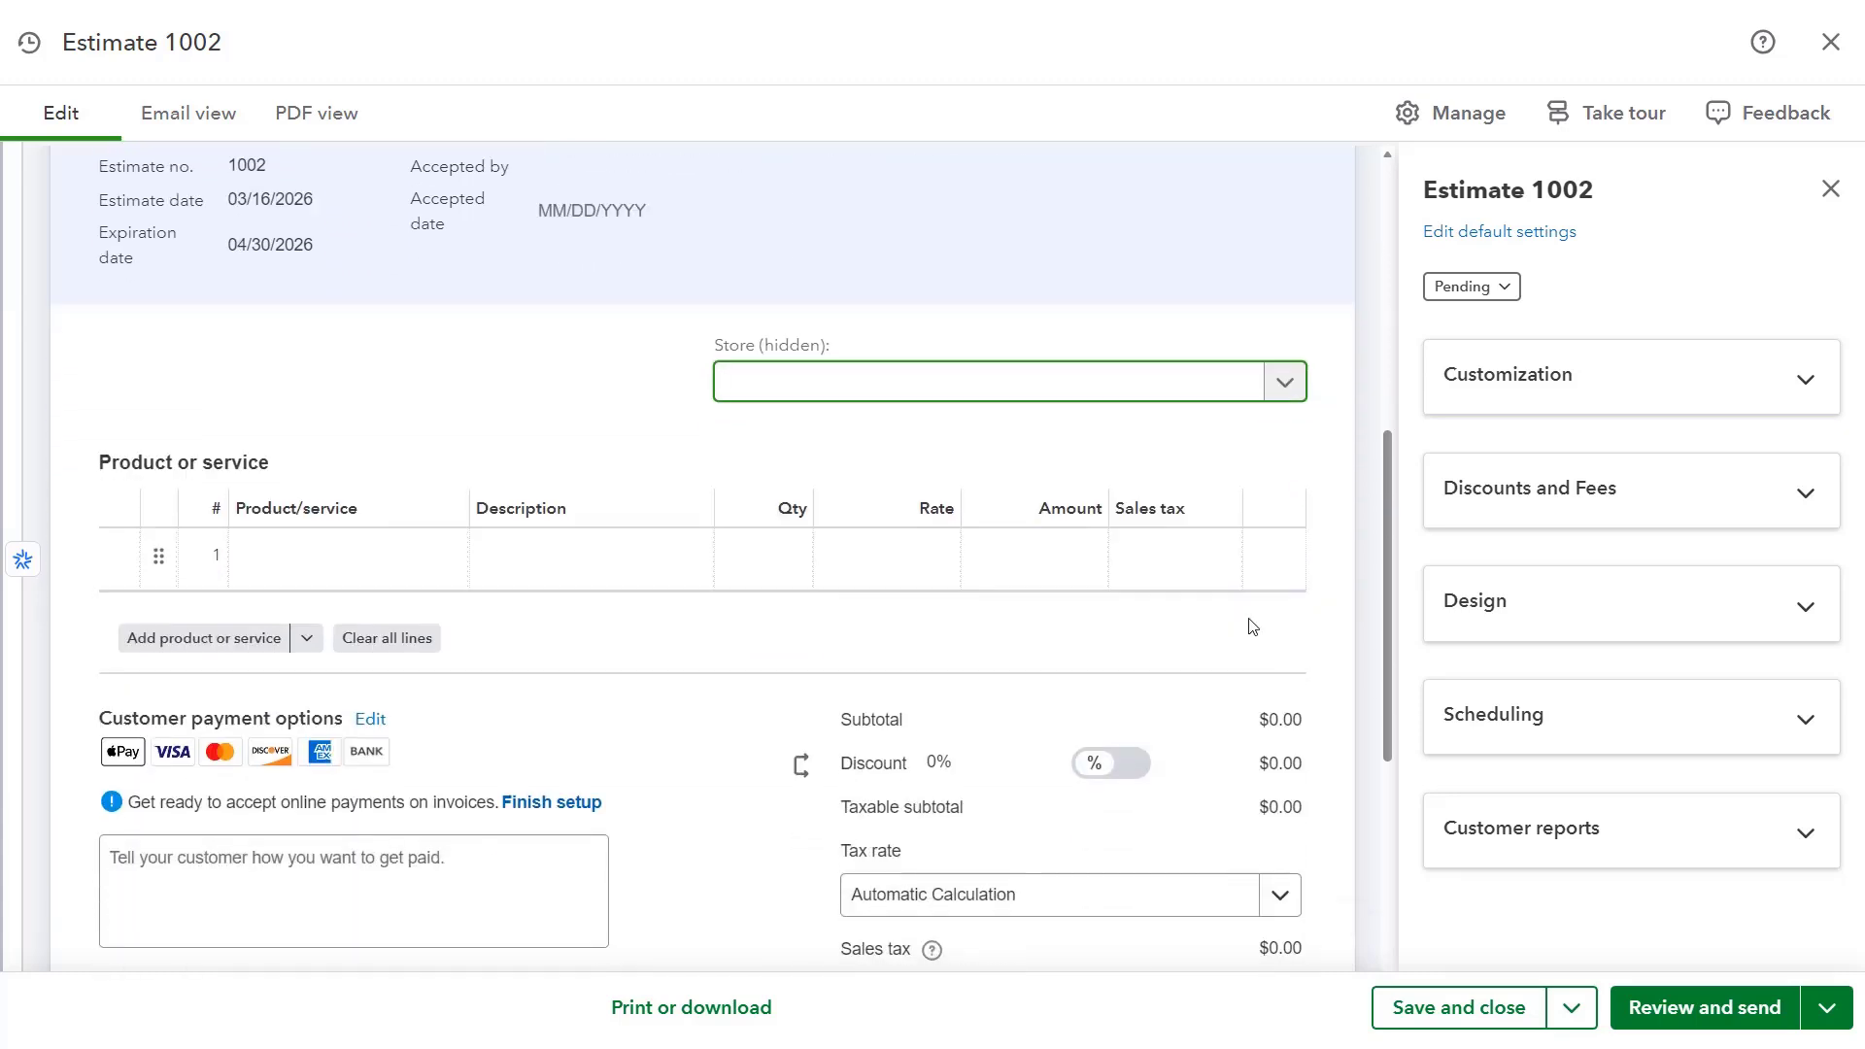
pyautogui.moveTo(1174, 574)
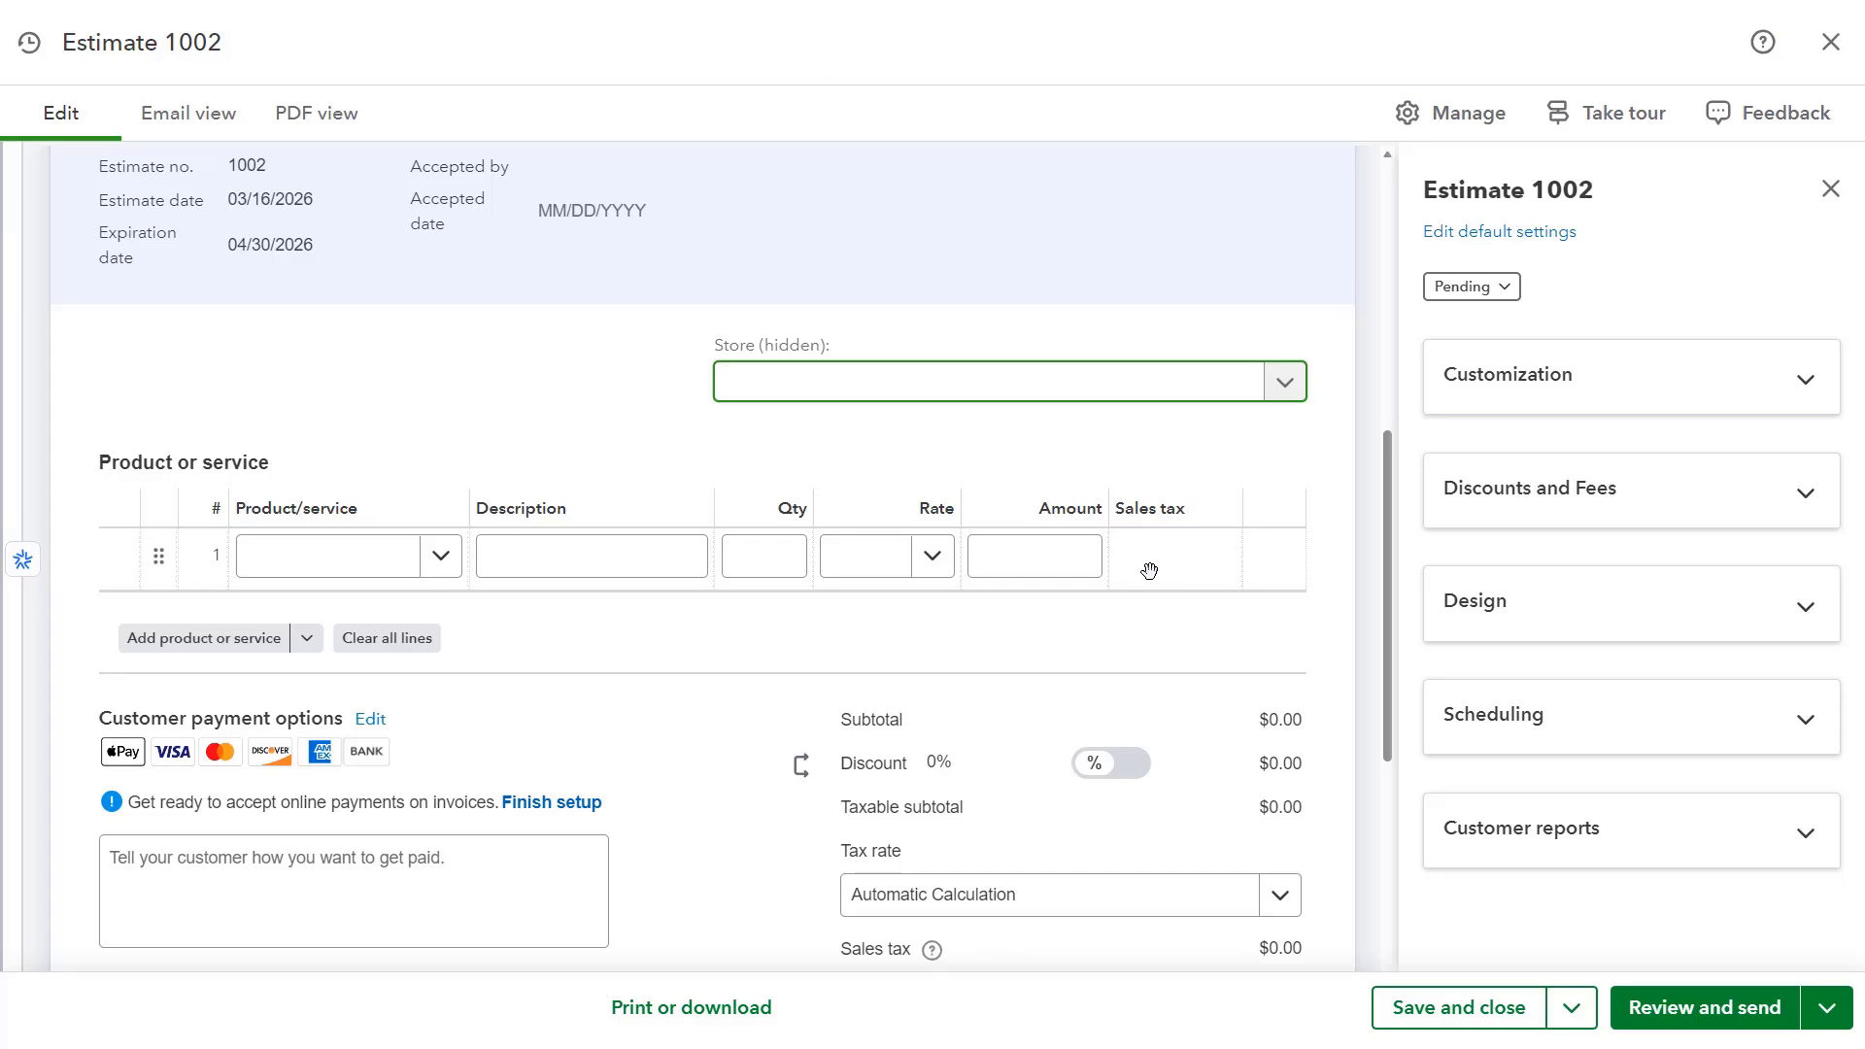
pyautogui.click(434, 575)
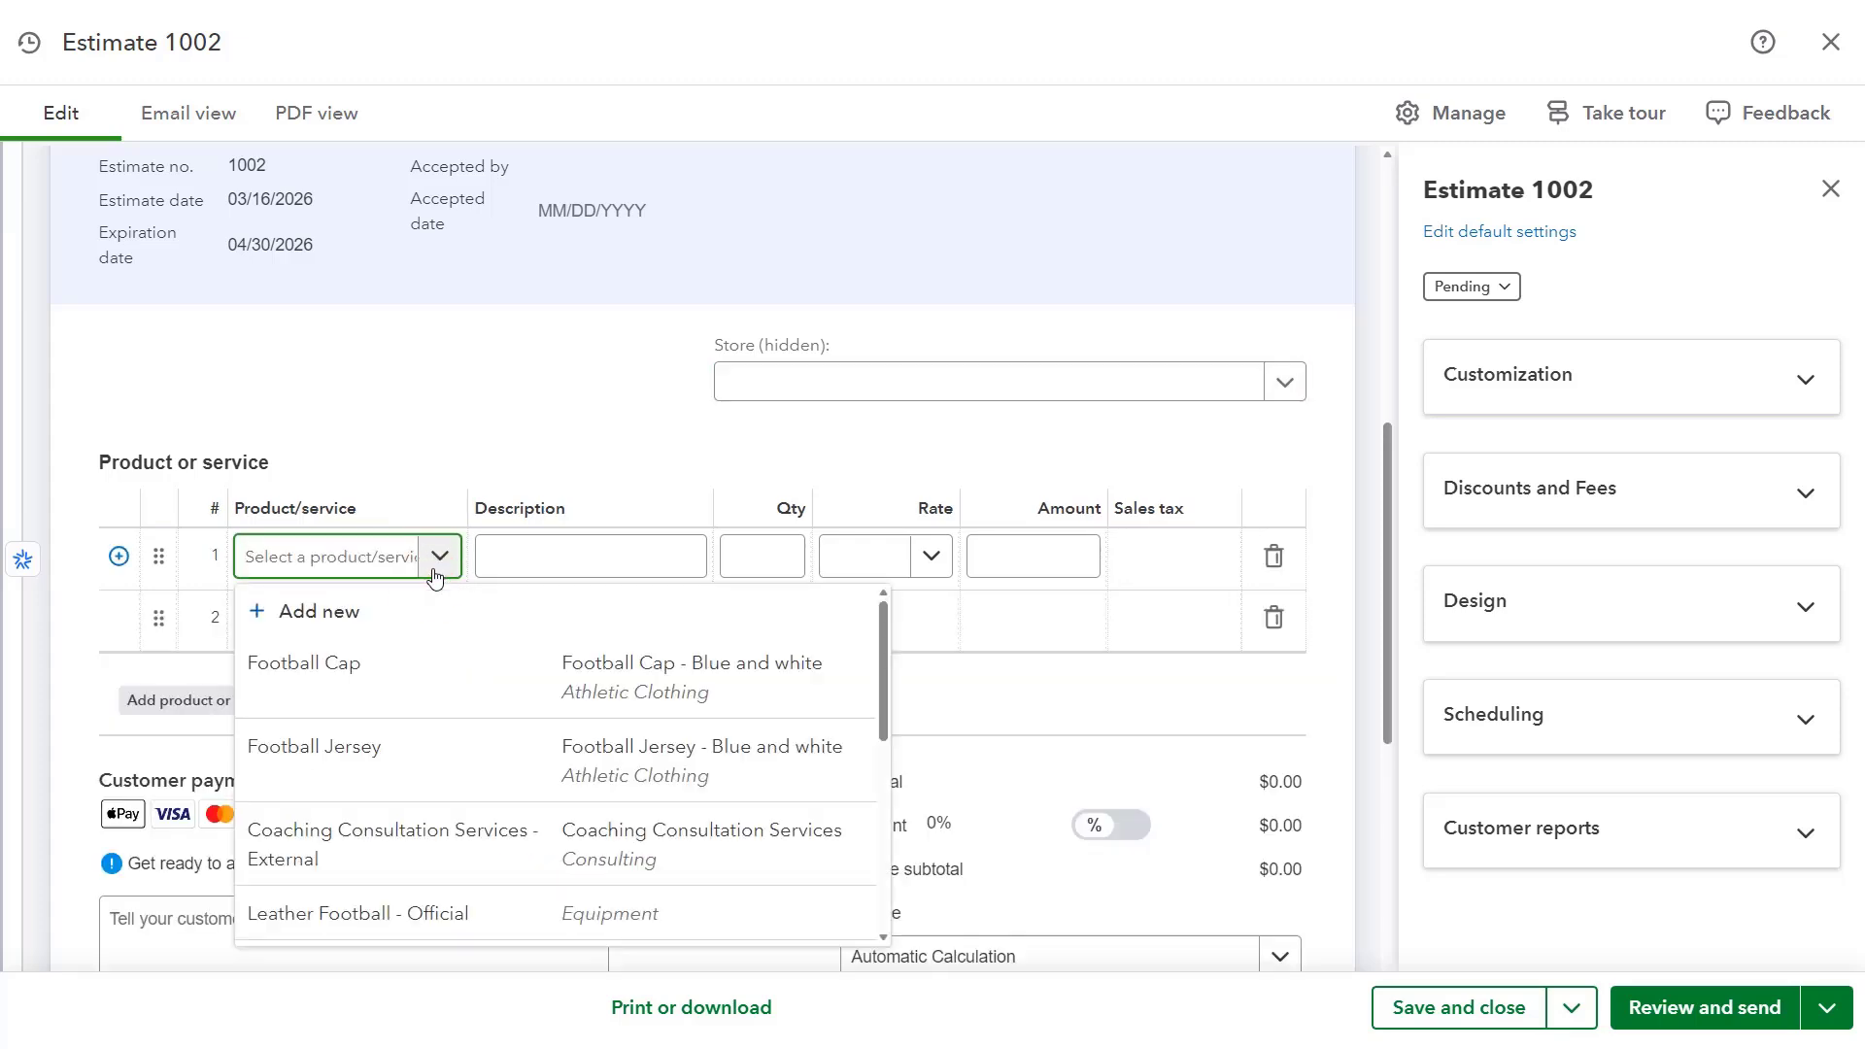
pyautogui.scroll(-6, 433, 750)
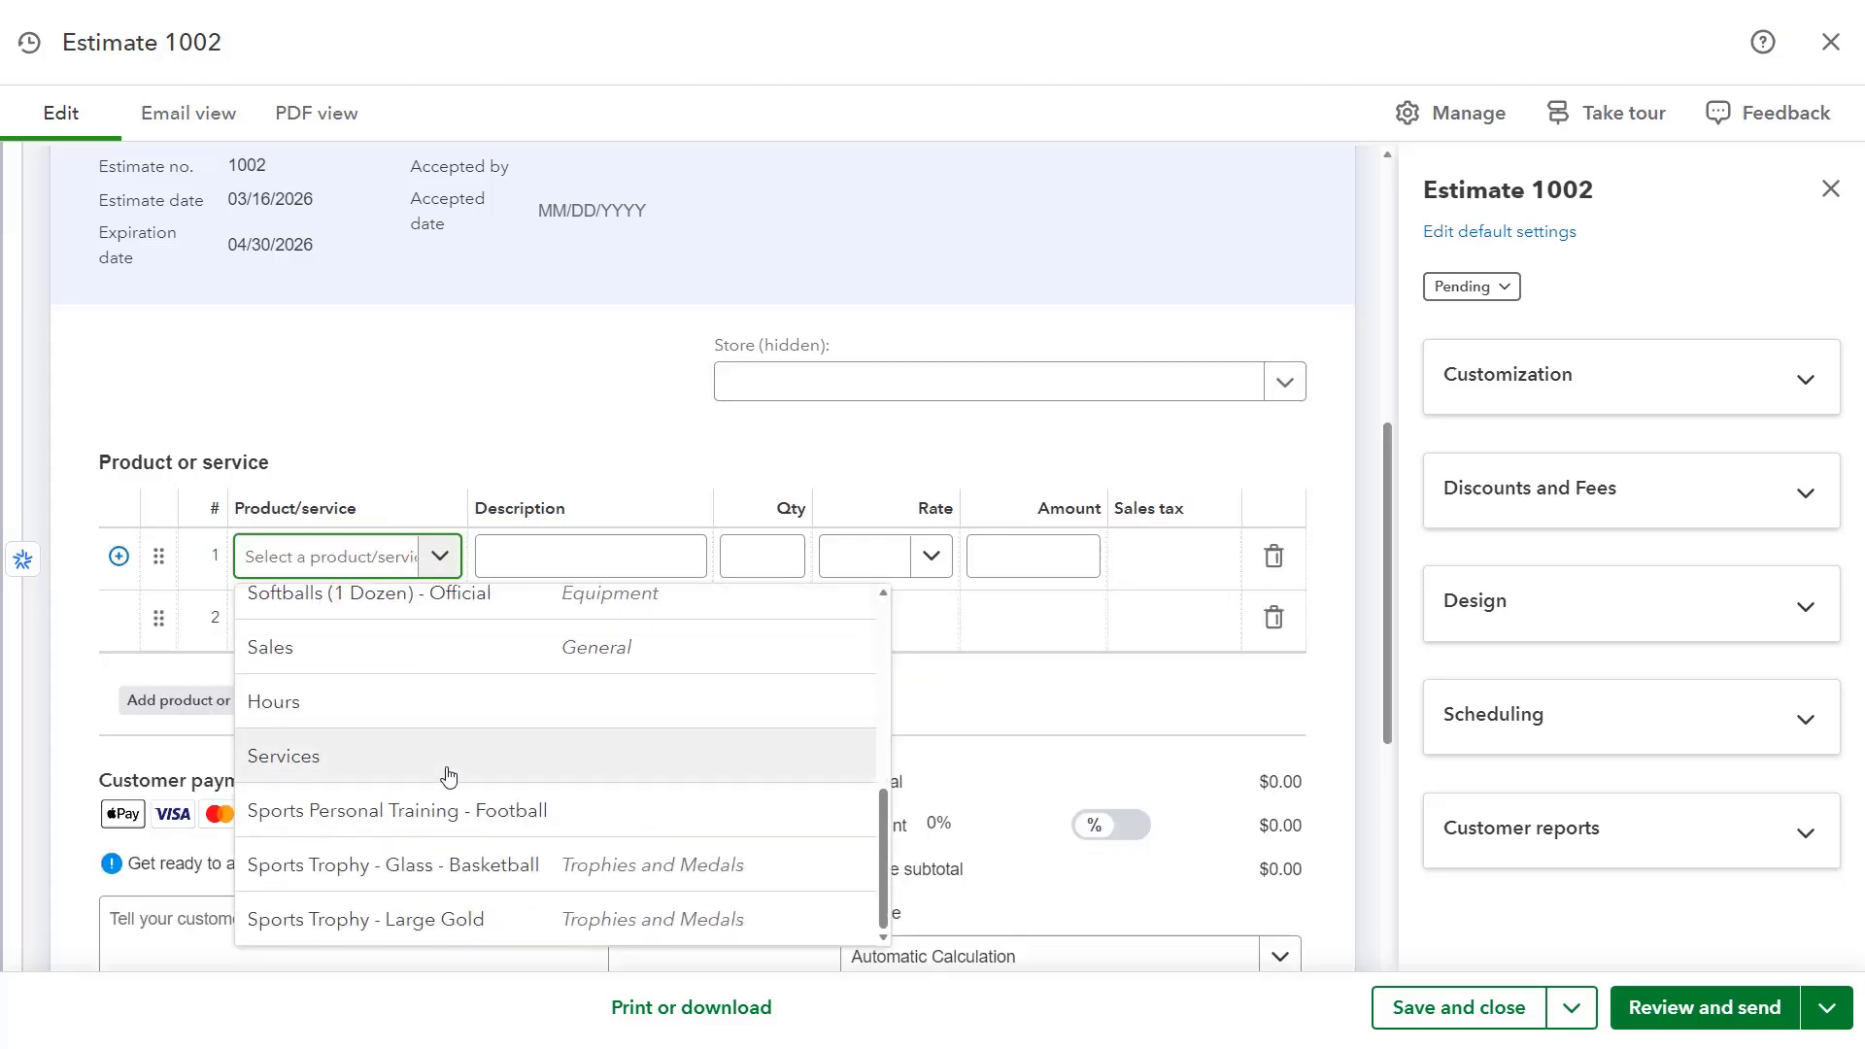
pyautogui.click(446, 919)
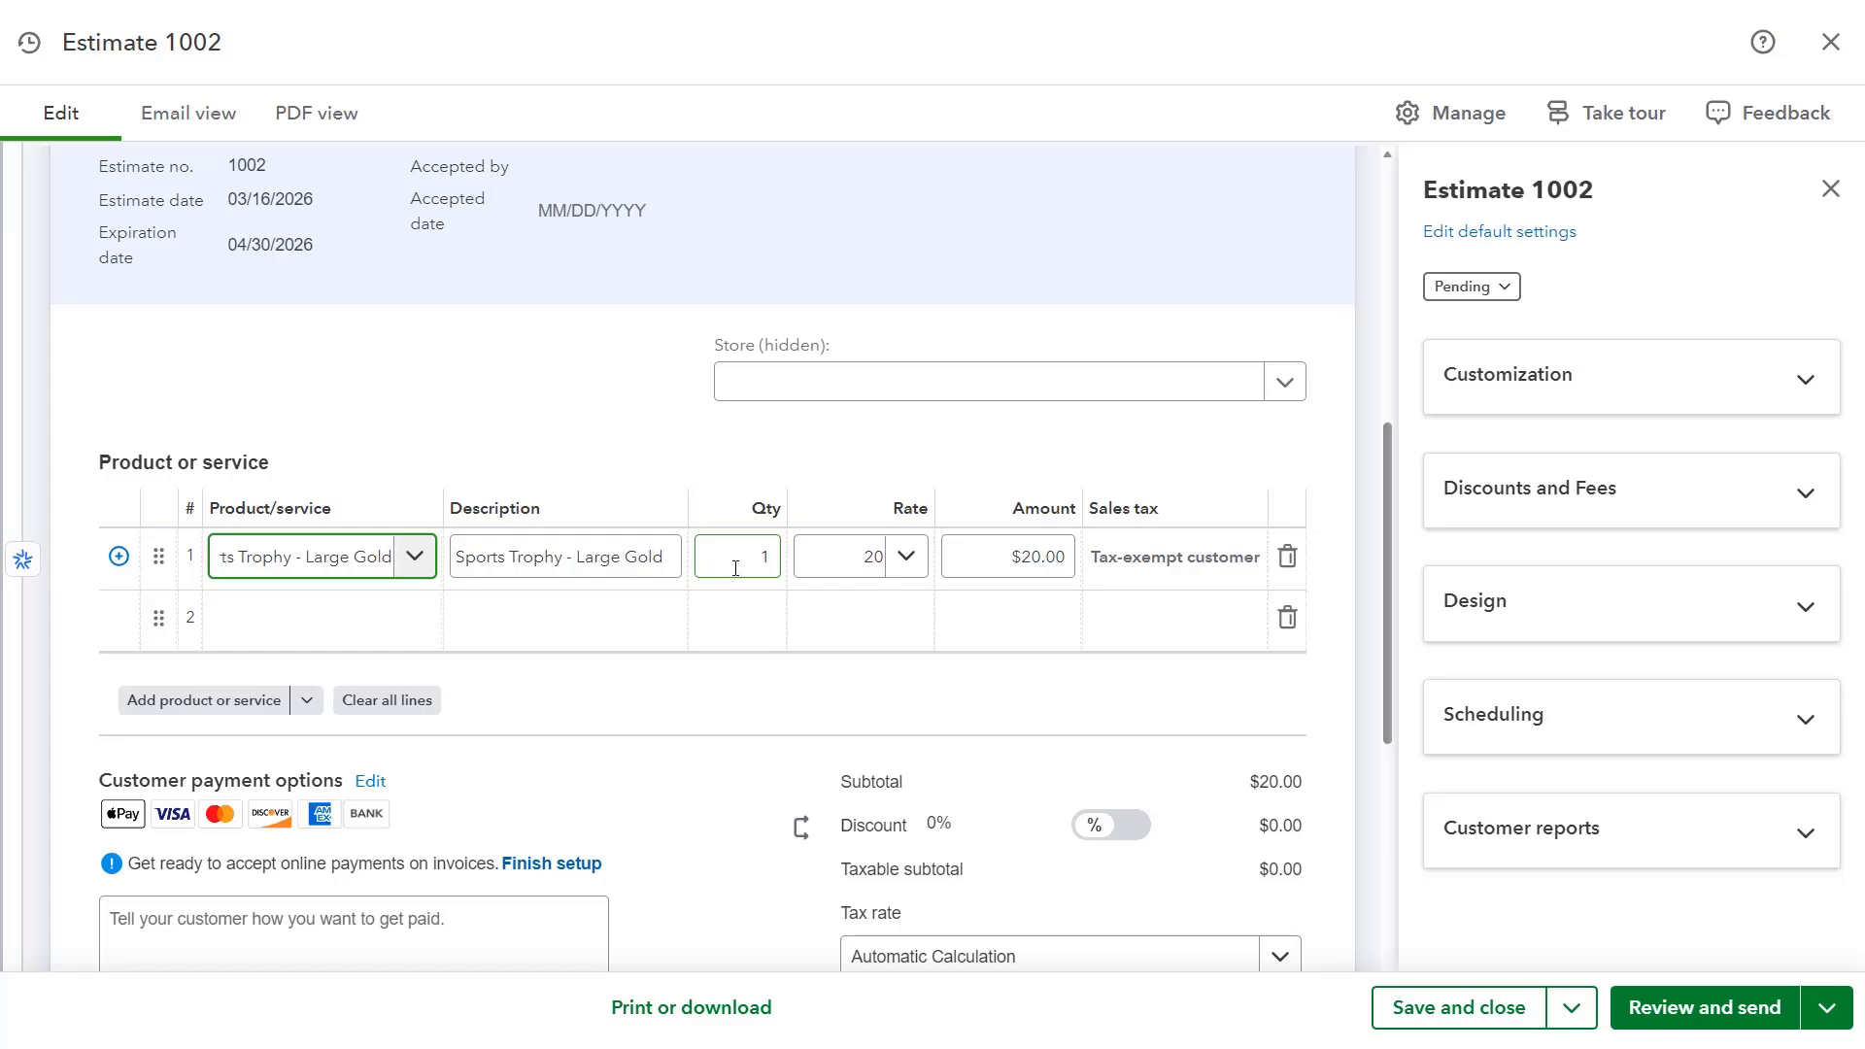
pyautogui.click(738, 566)
pyautogui.write('15')
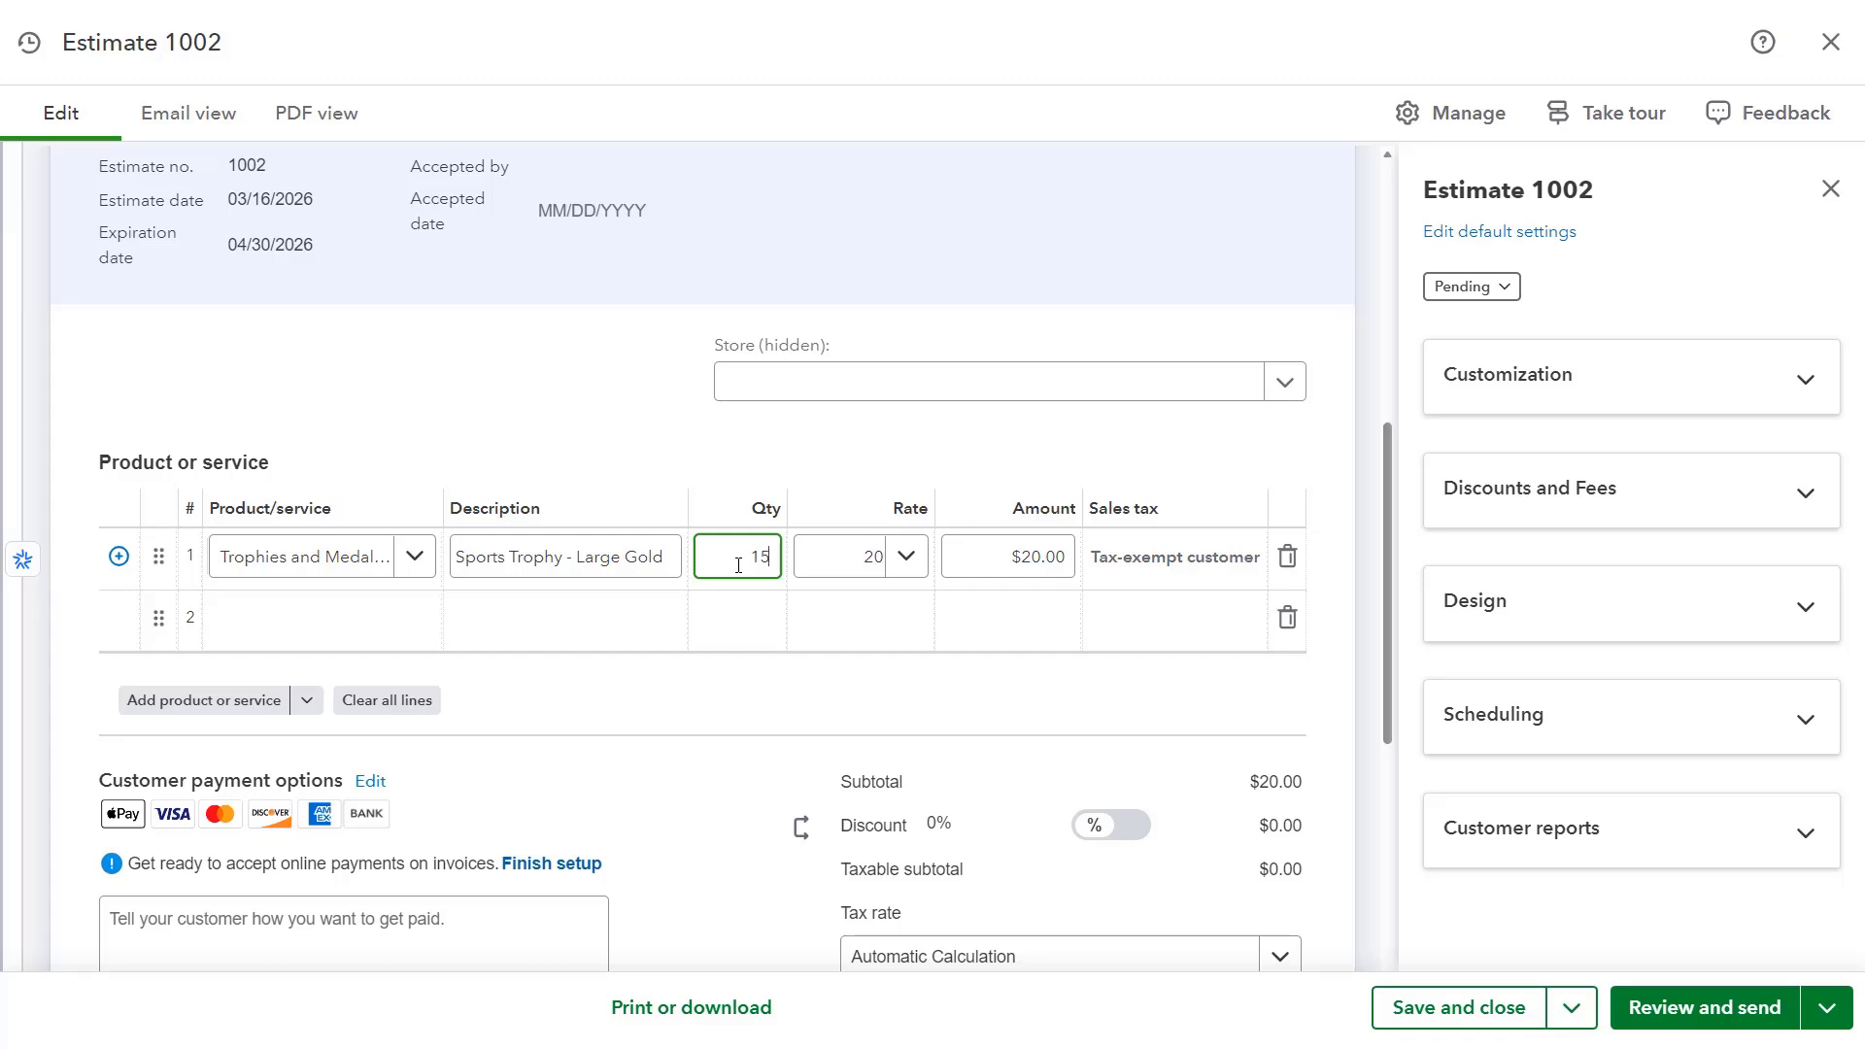
pyautogui.press('Tab')
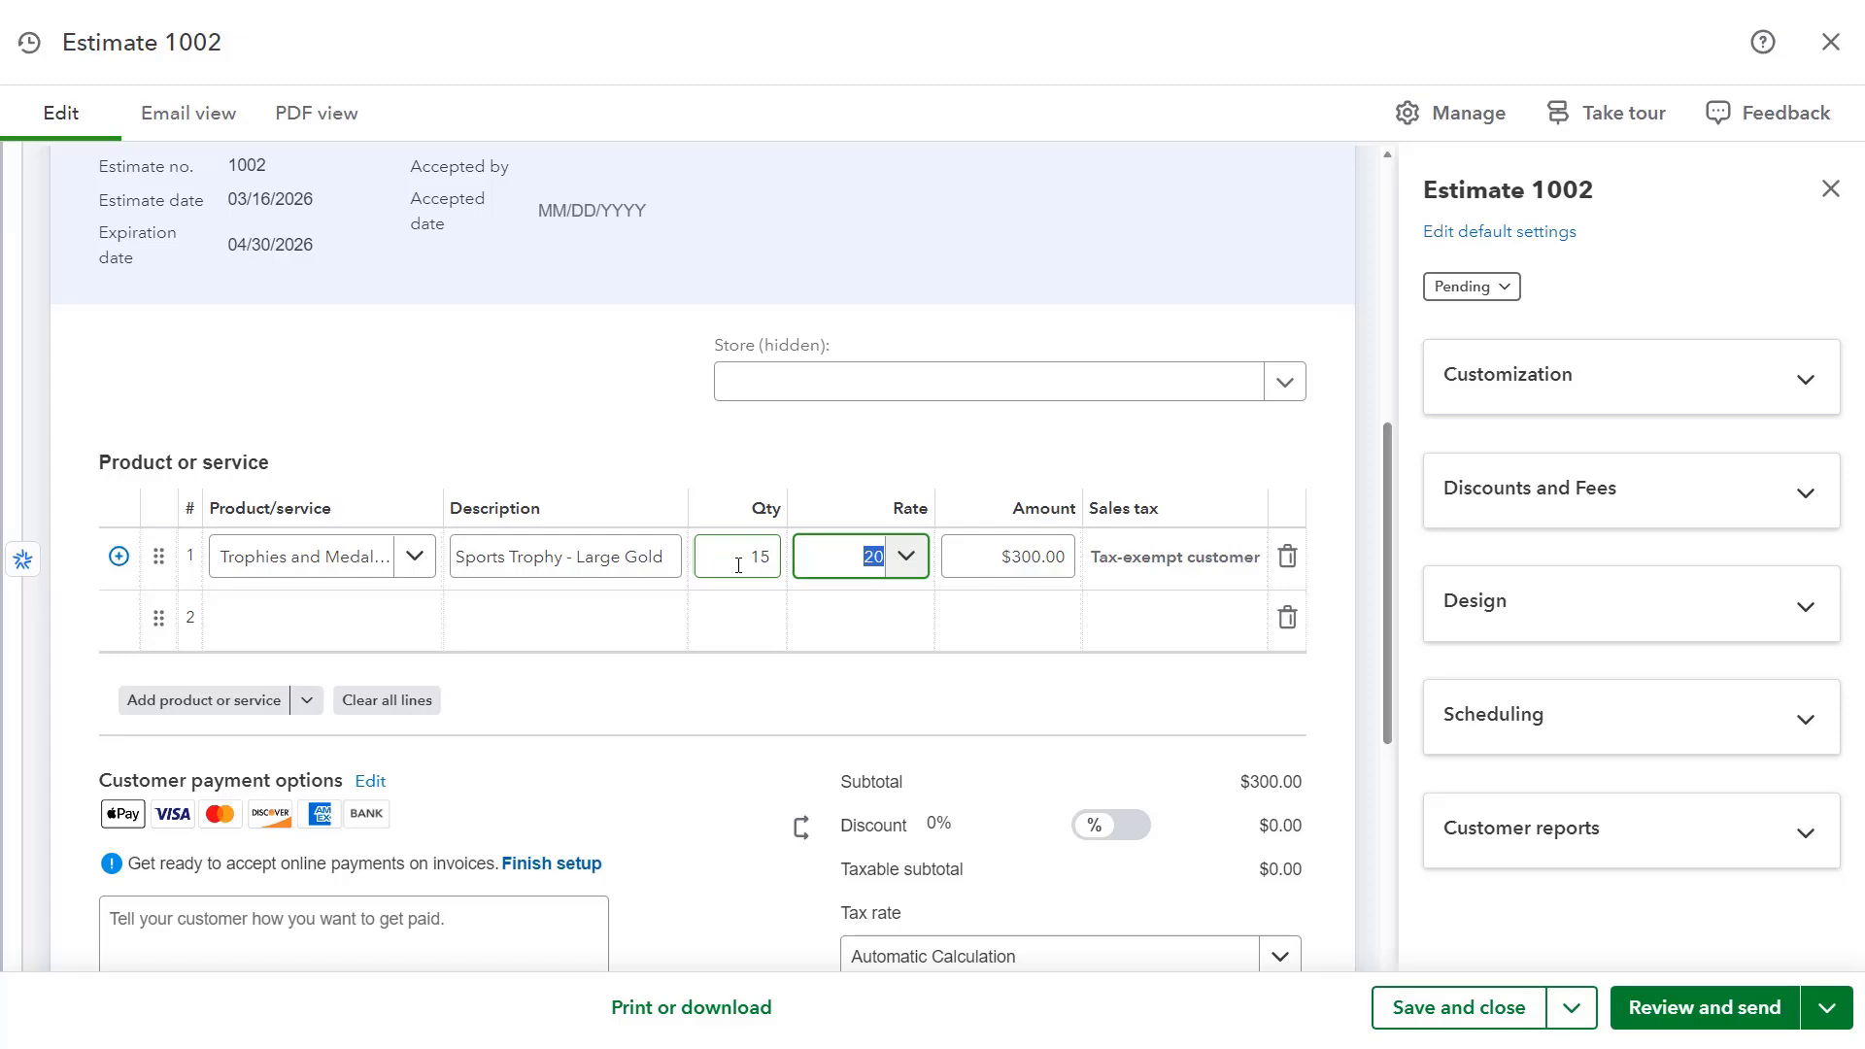
pyautogui.press('Tab')
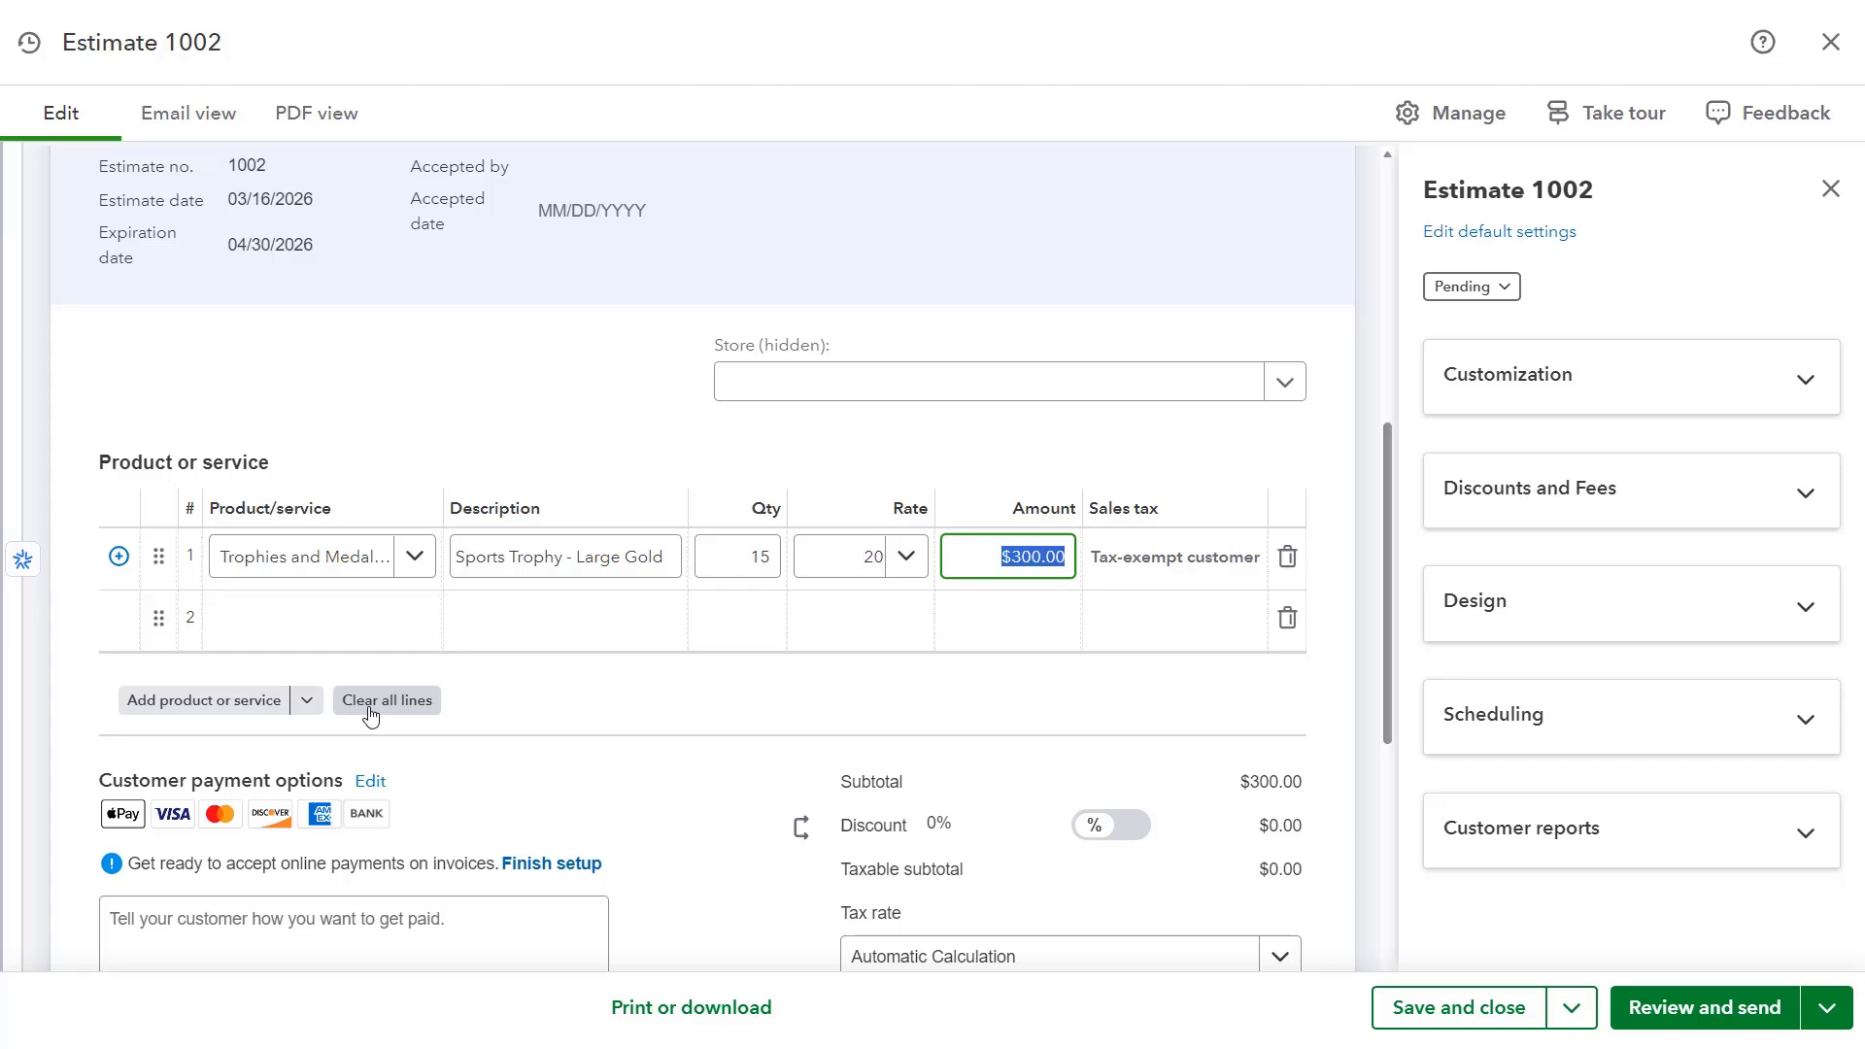
pyautogui.click(353, 621)
pyautogui.click(357, 626)
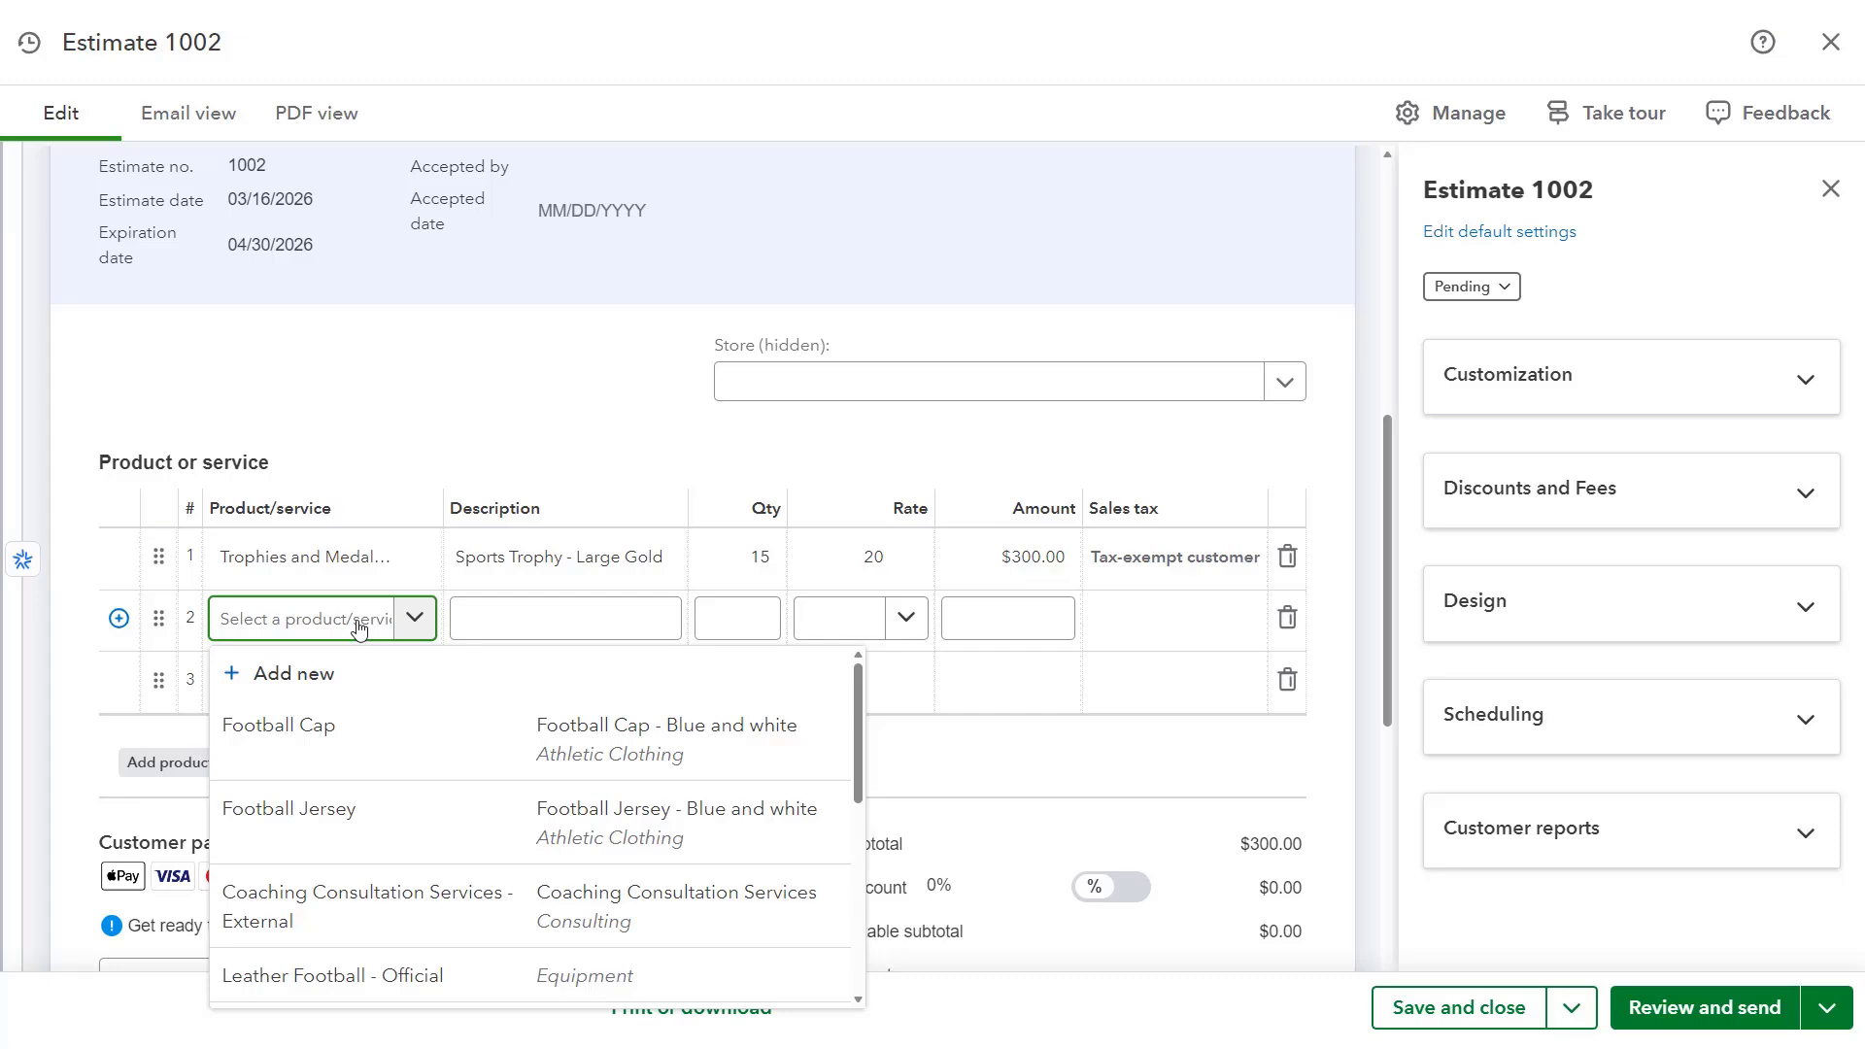
pyautogui.click(360, 626)
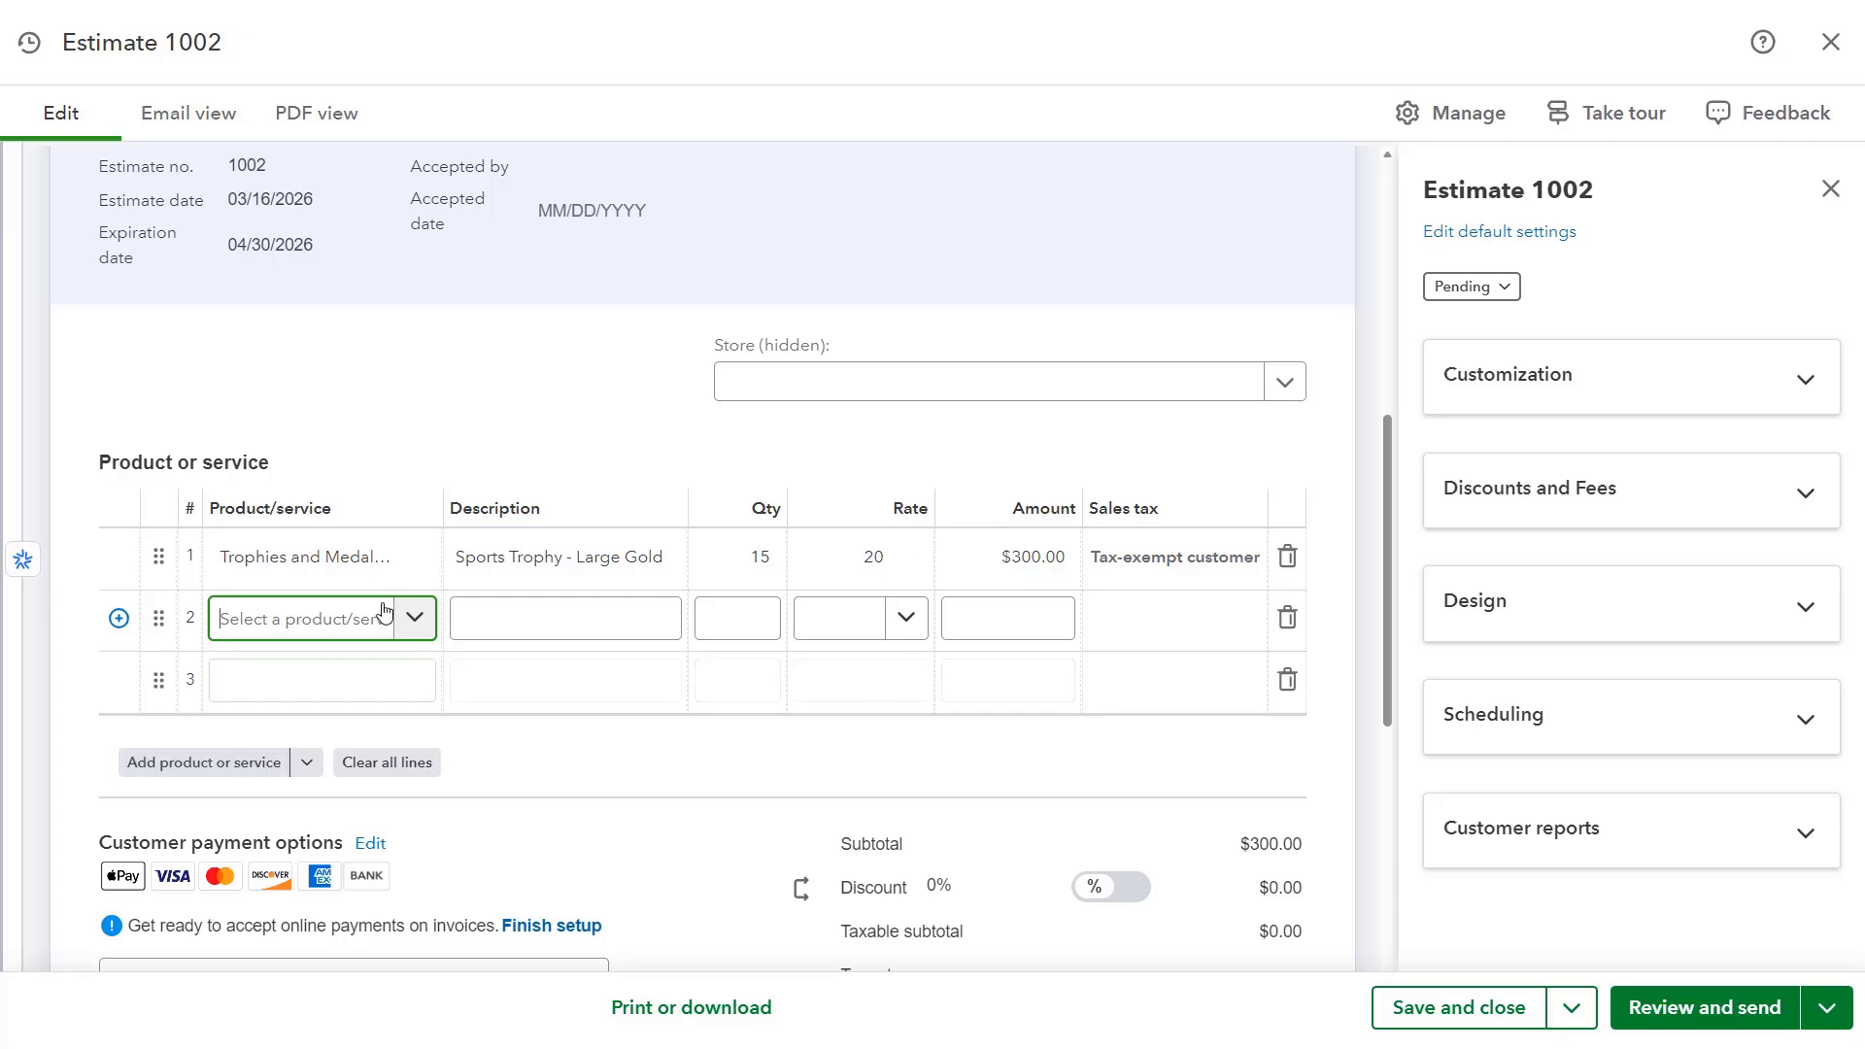
pyautogui.click(379, 570)
pyautogui.click(379, 568)
pyautogui.click(473, 555)
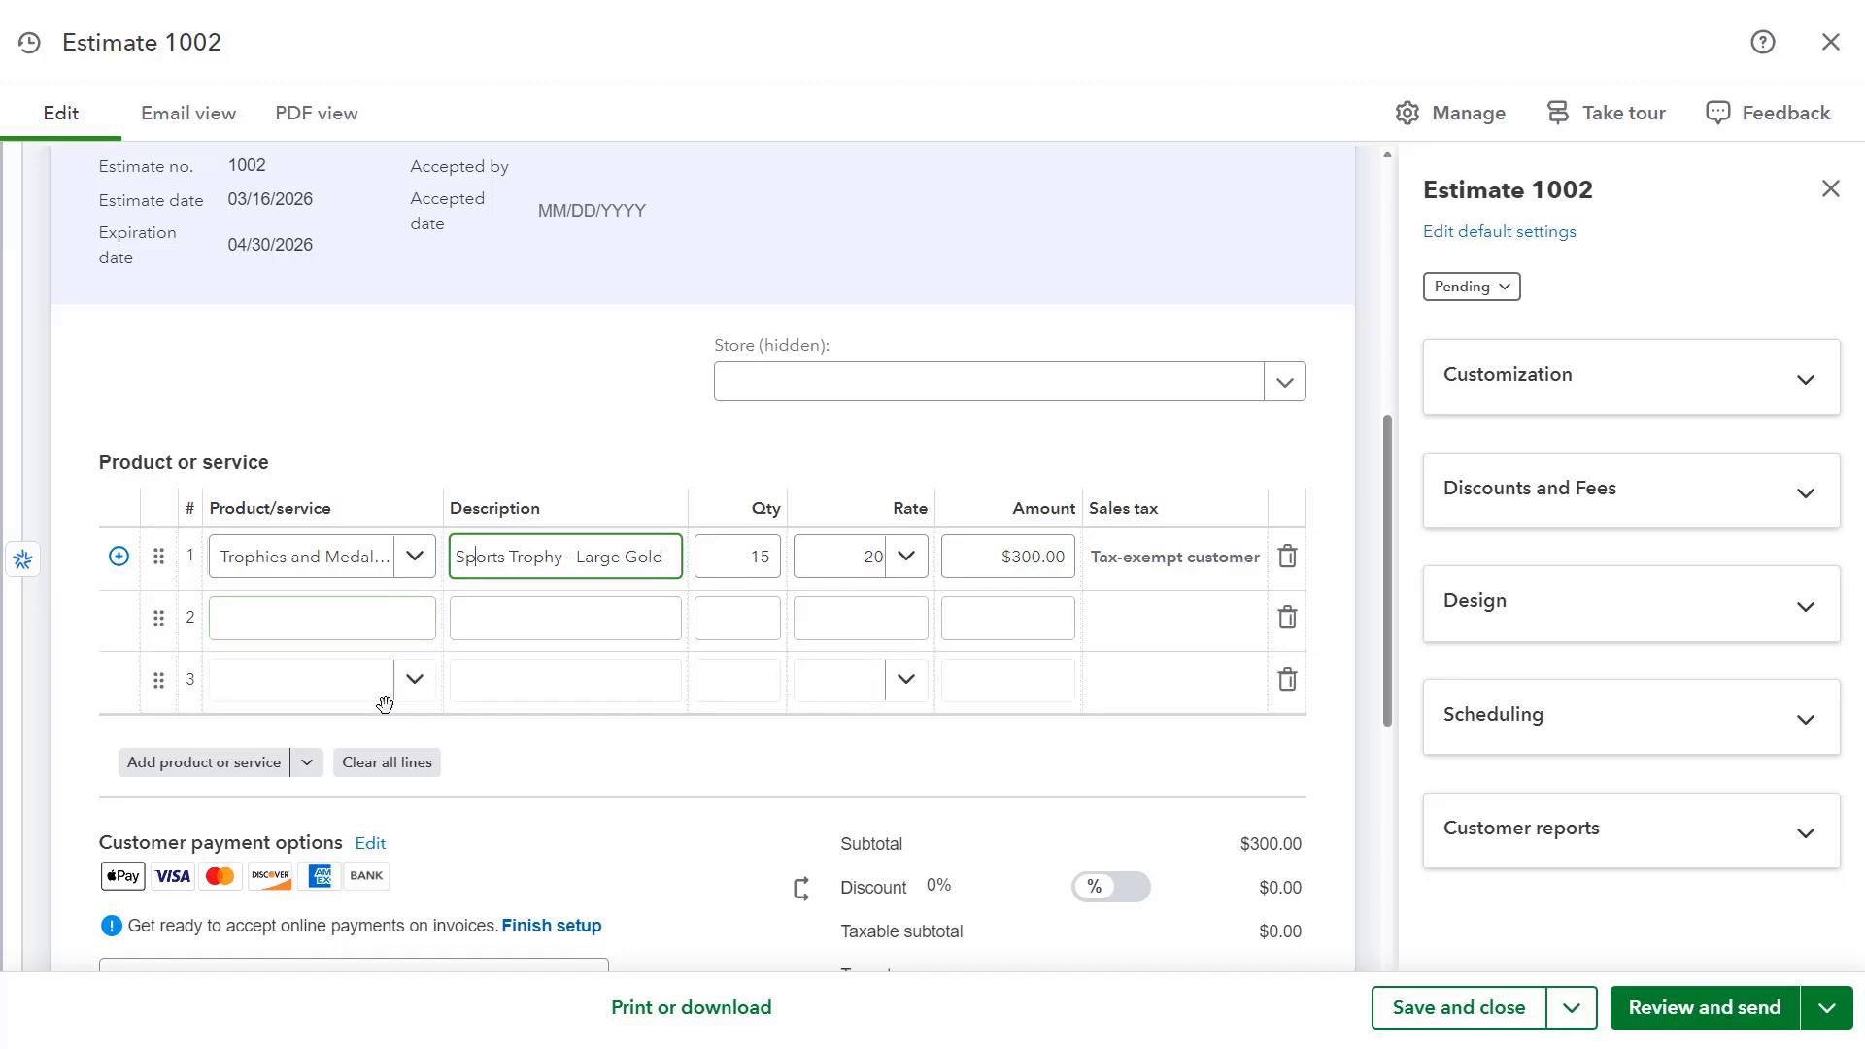
# - Add a subtotal line below the trophy line and delete that subtotal line
pyautogui.click(306, 763)
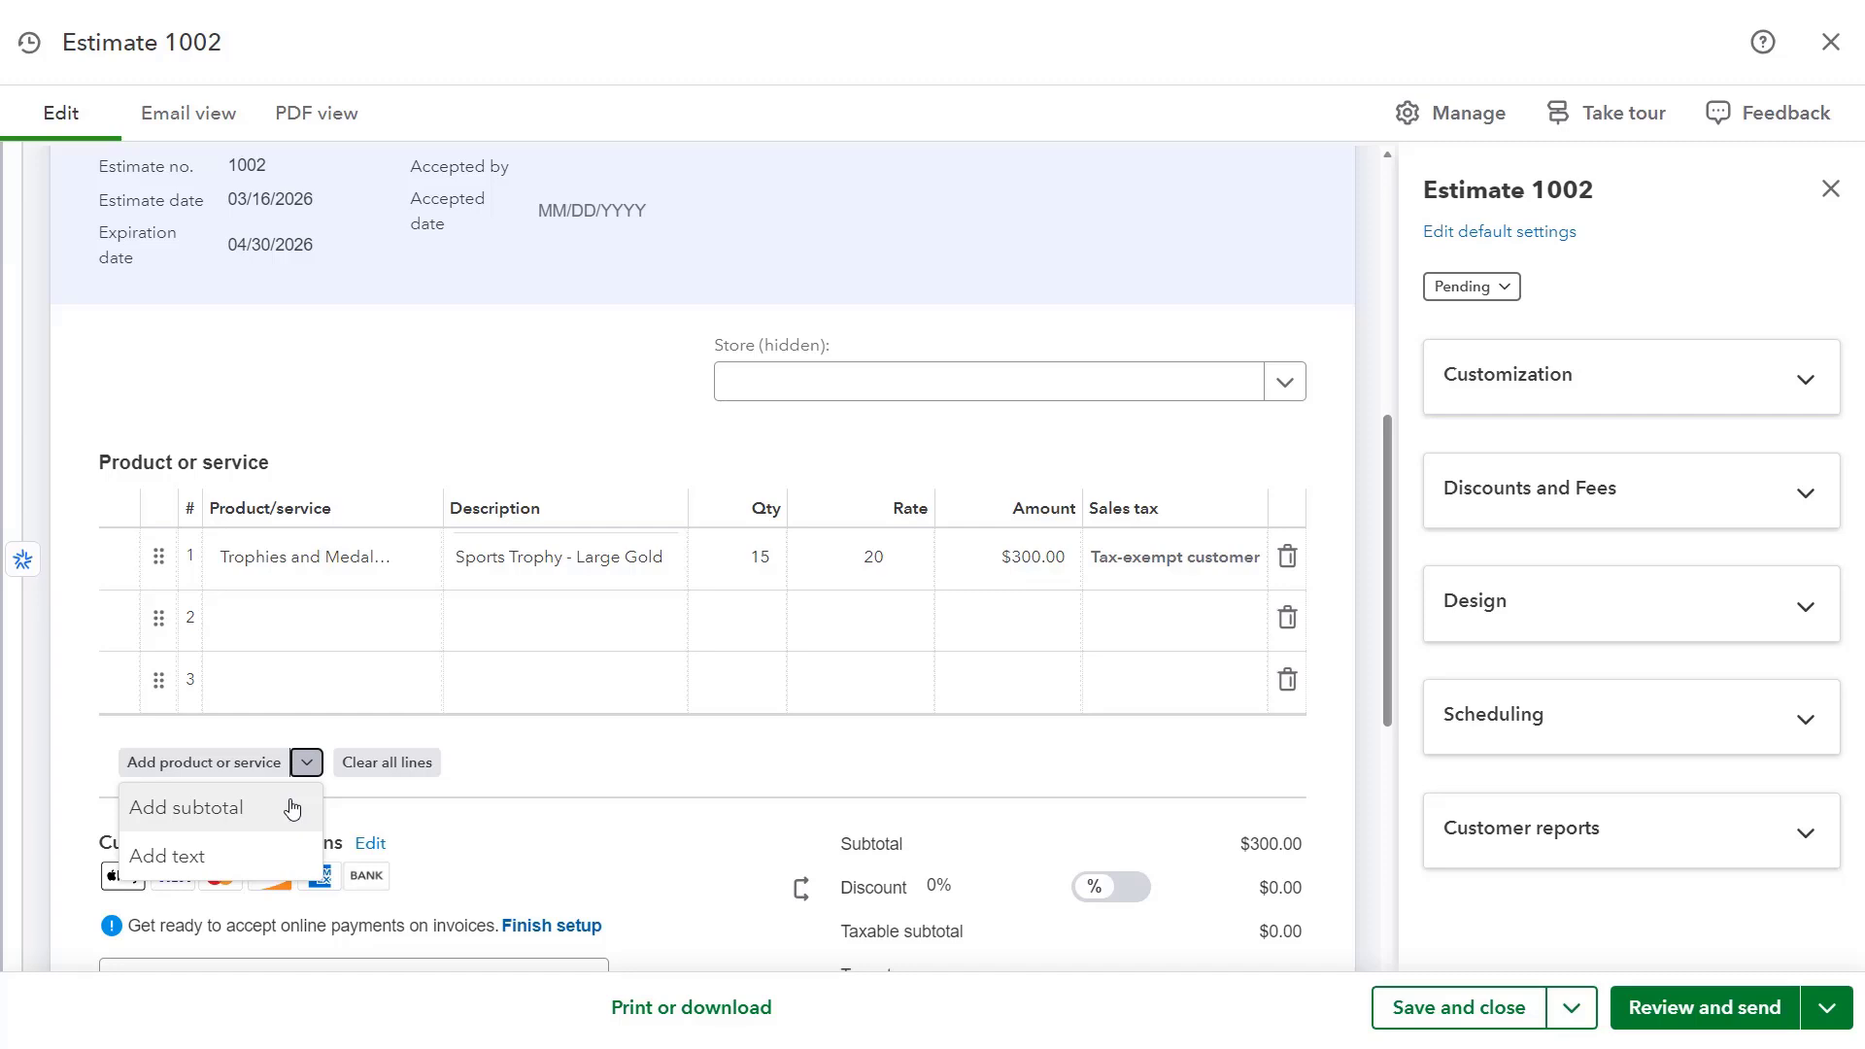
pyautogui.click(291, 808)
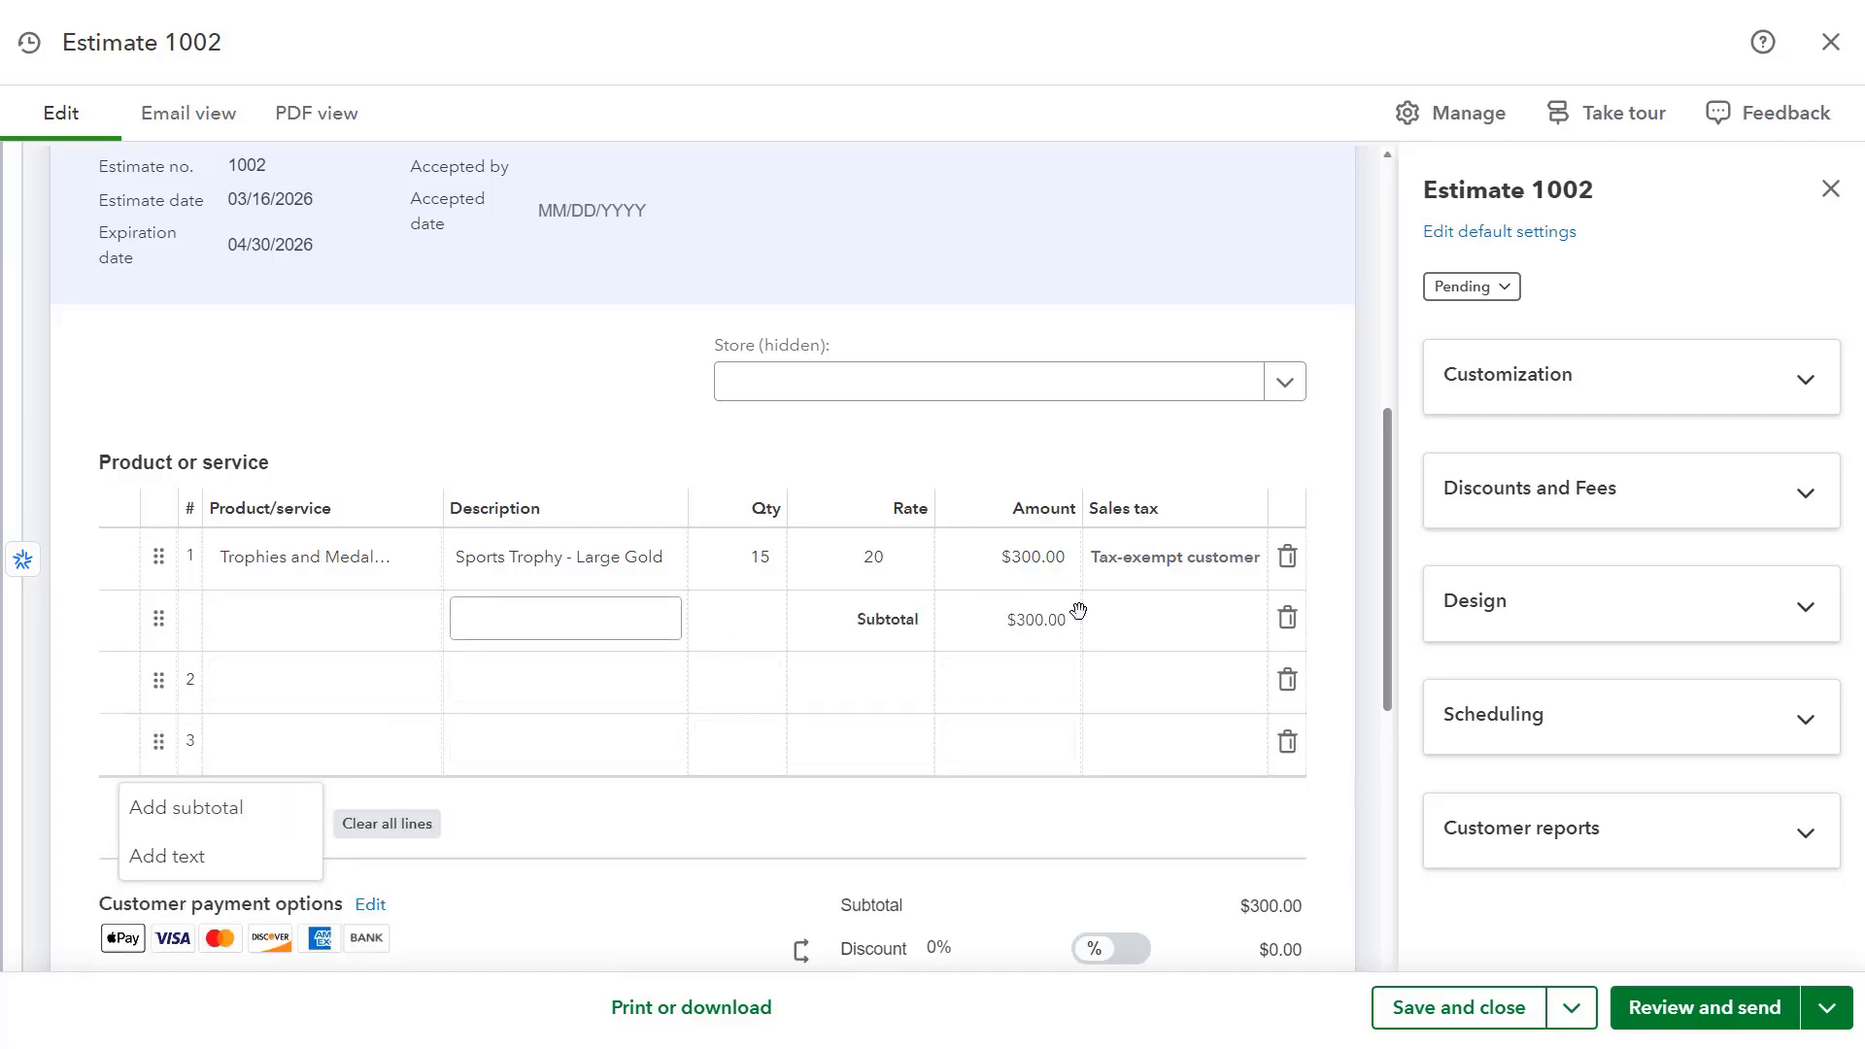
pyautogui.click(1286, 619)
pyautogui.click(1286, 619)
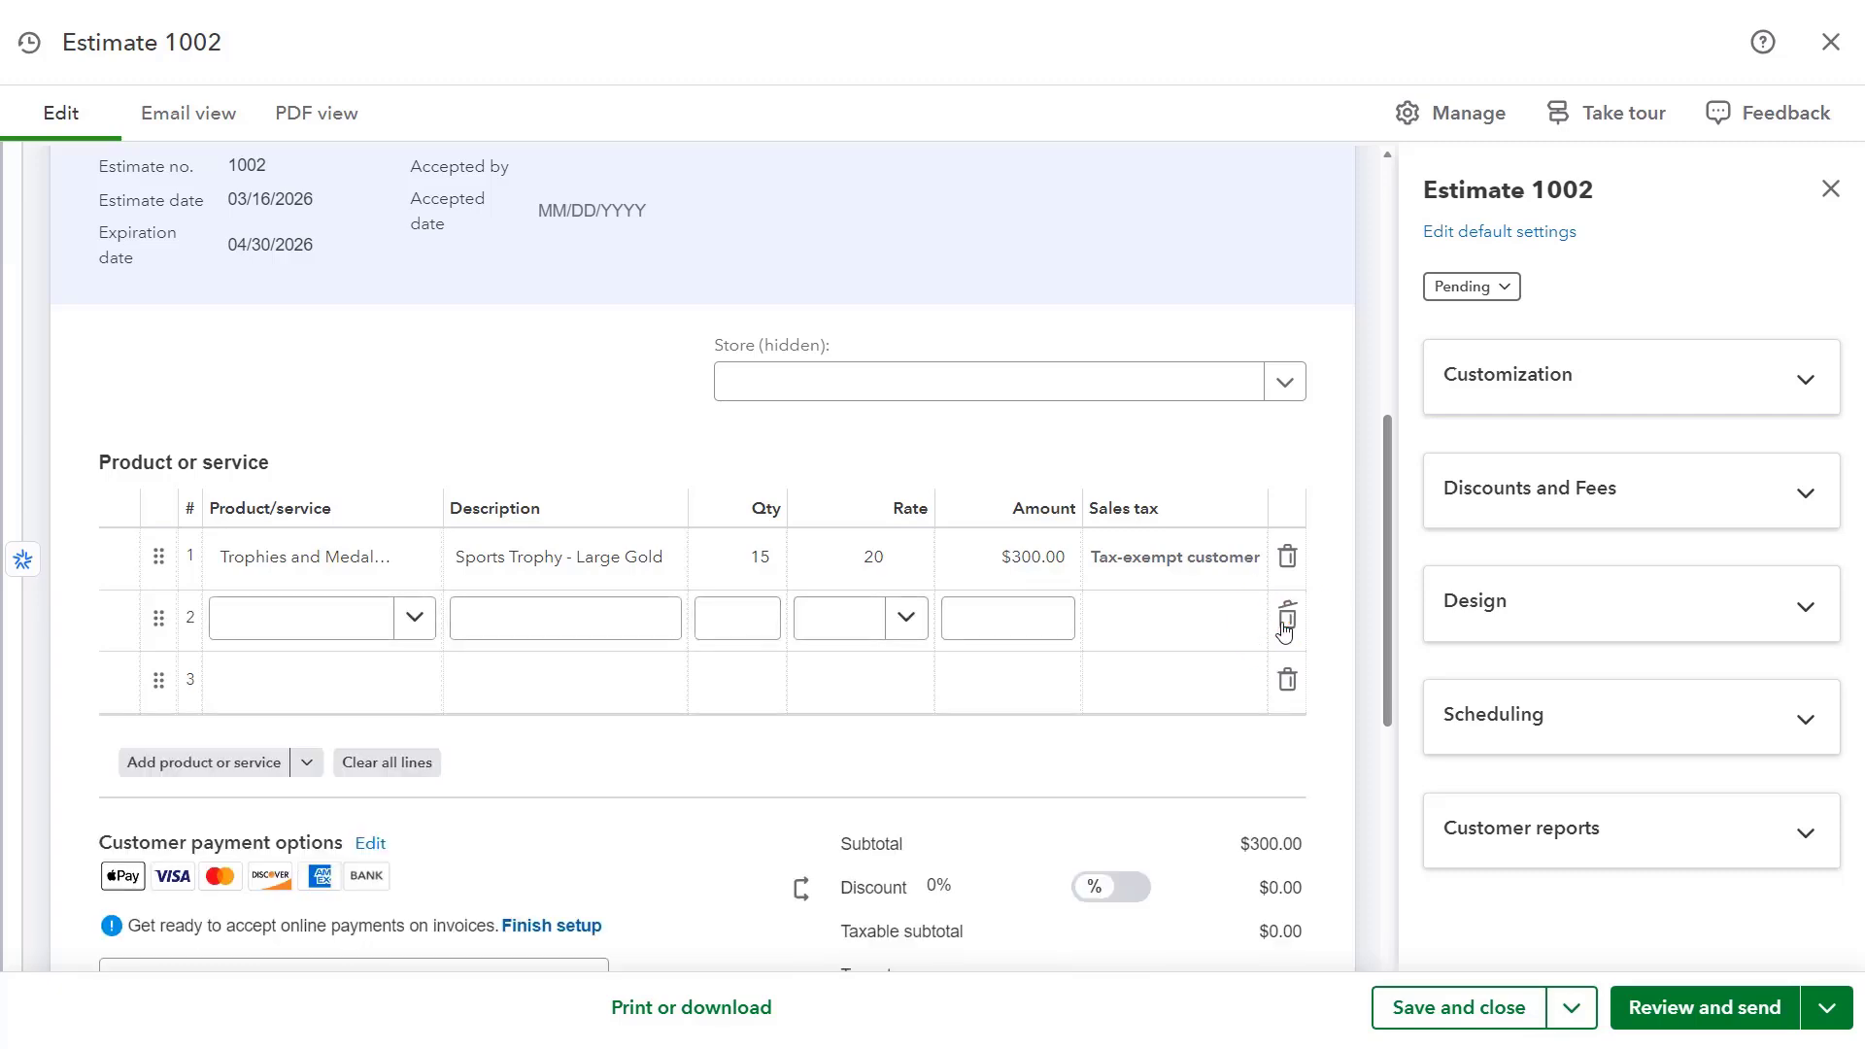
pyautogui.click(1285, 621)
# - Insert a text line below the empty second product line and delete it
pyautogui.click(547, 622)
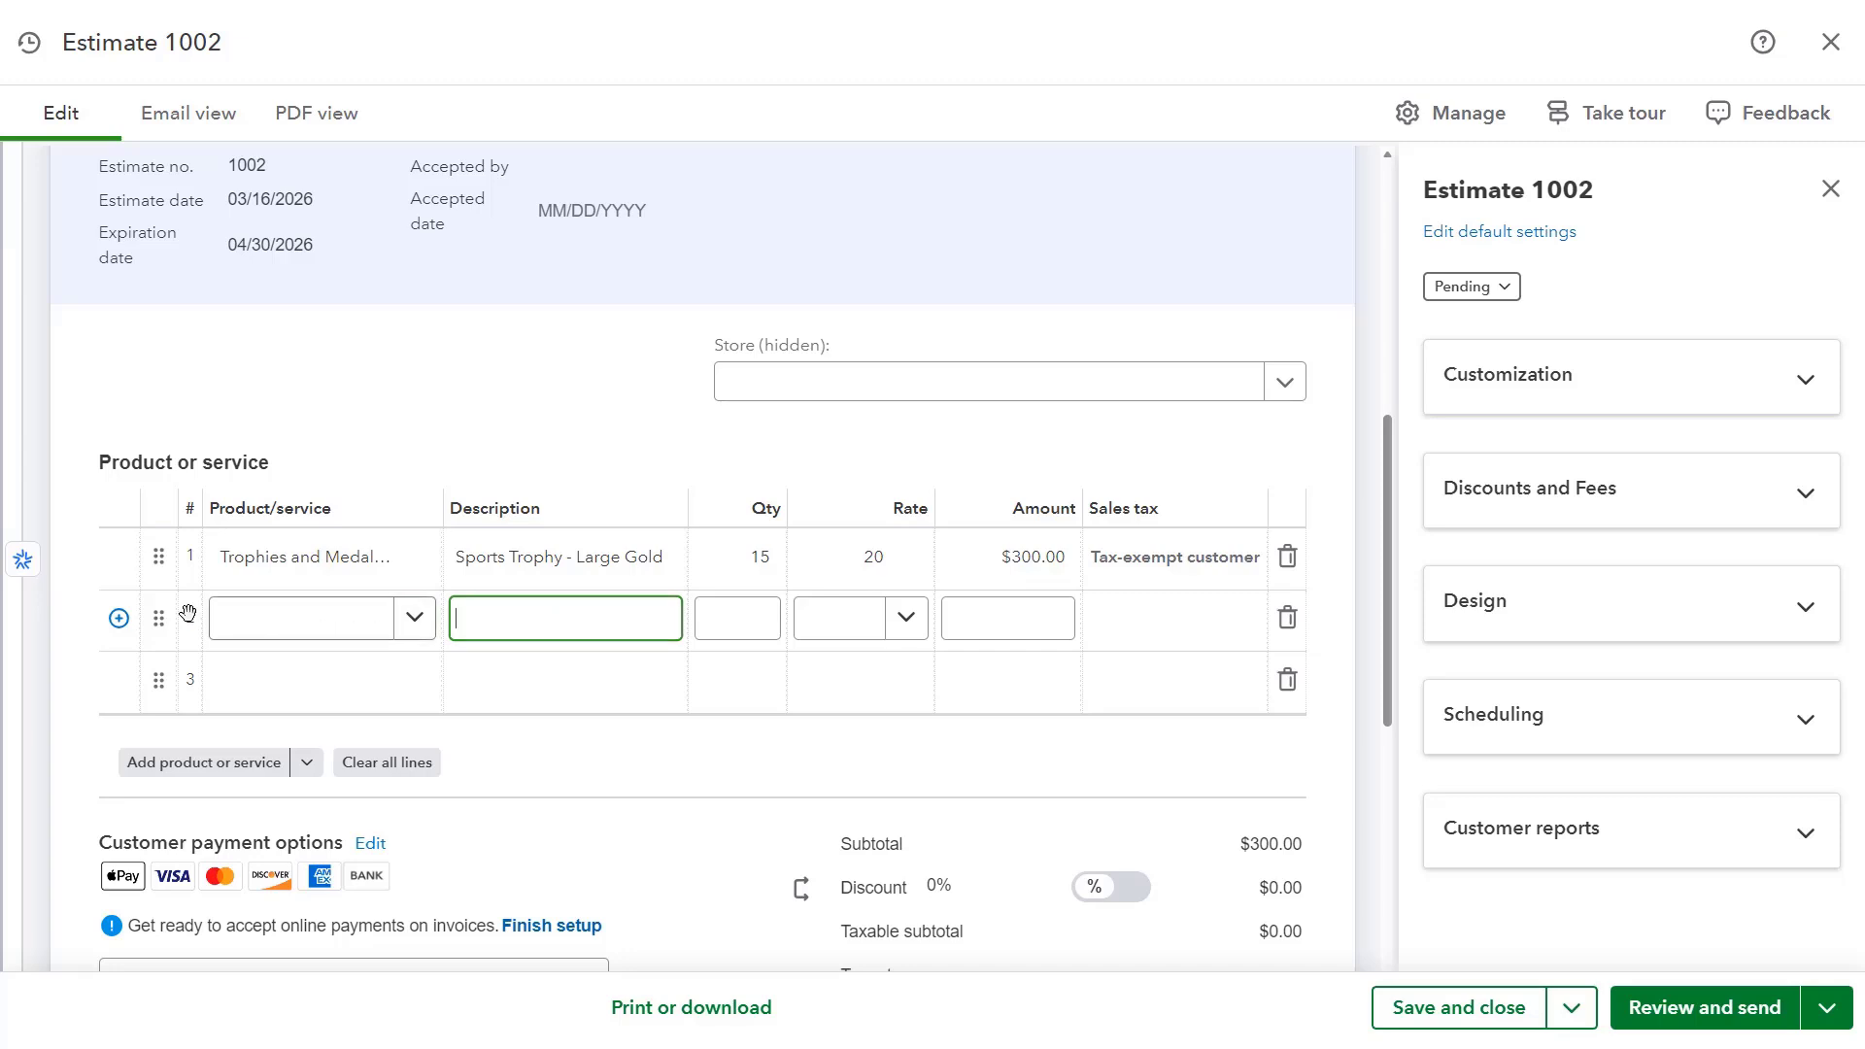
pyautogui.click(125, 627)
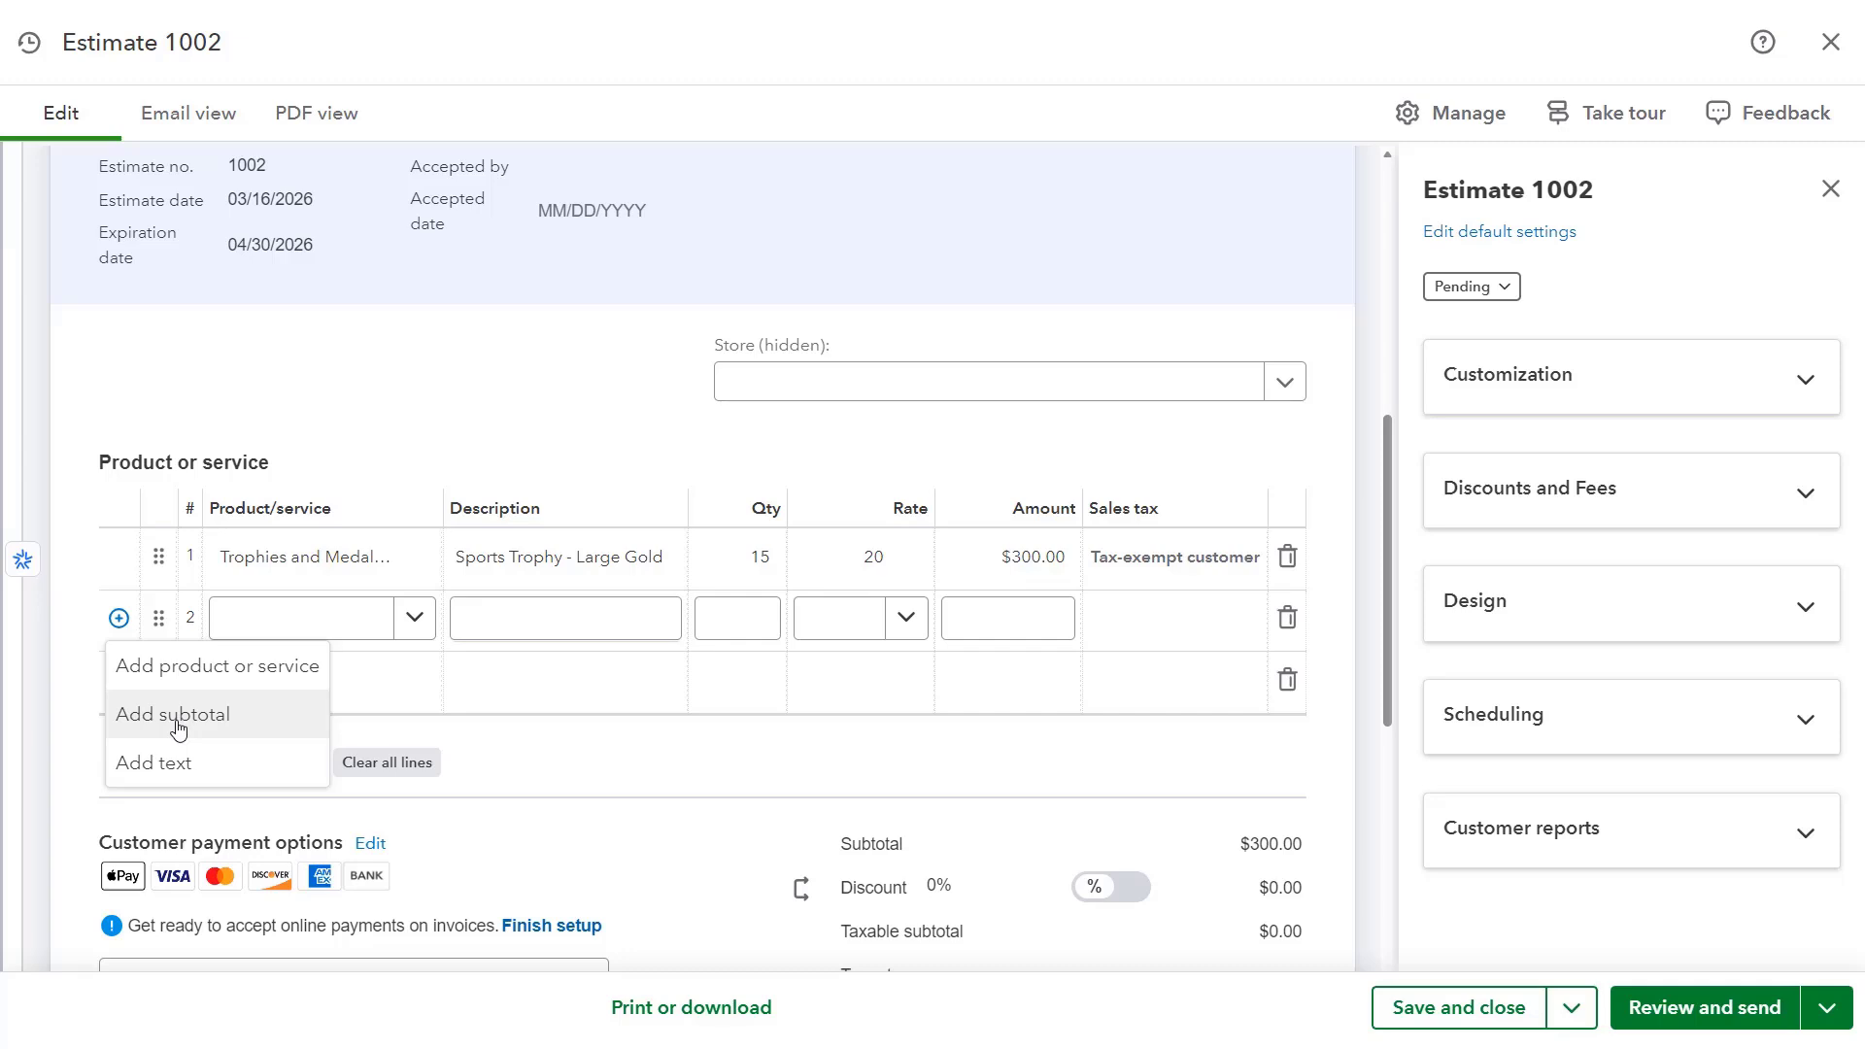
pyautogui.click(189, 762)
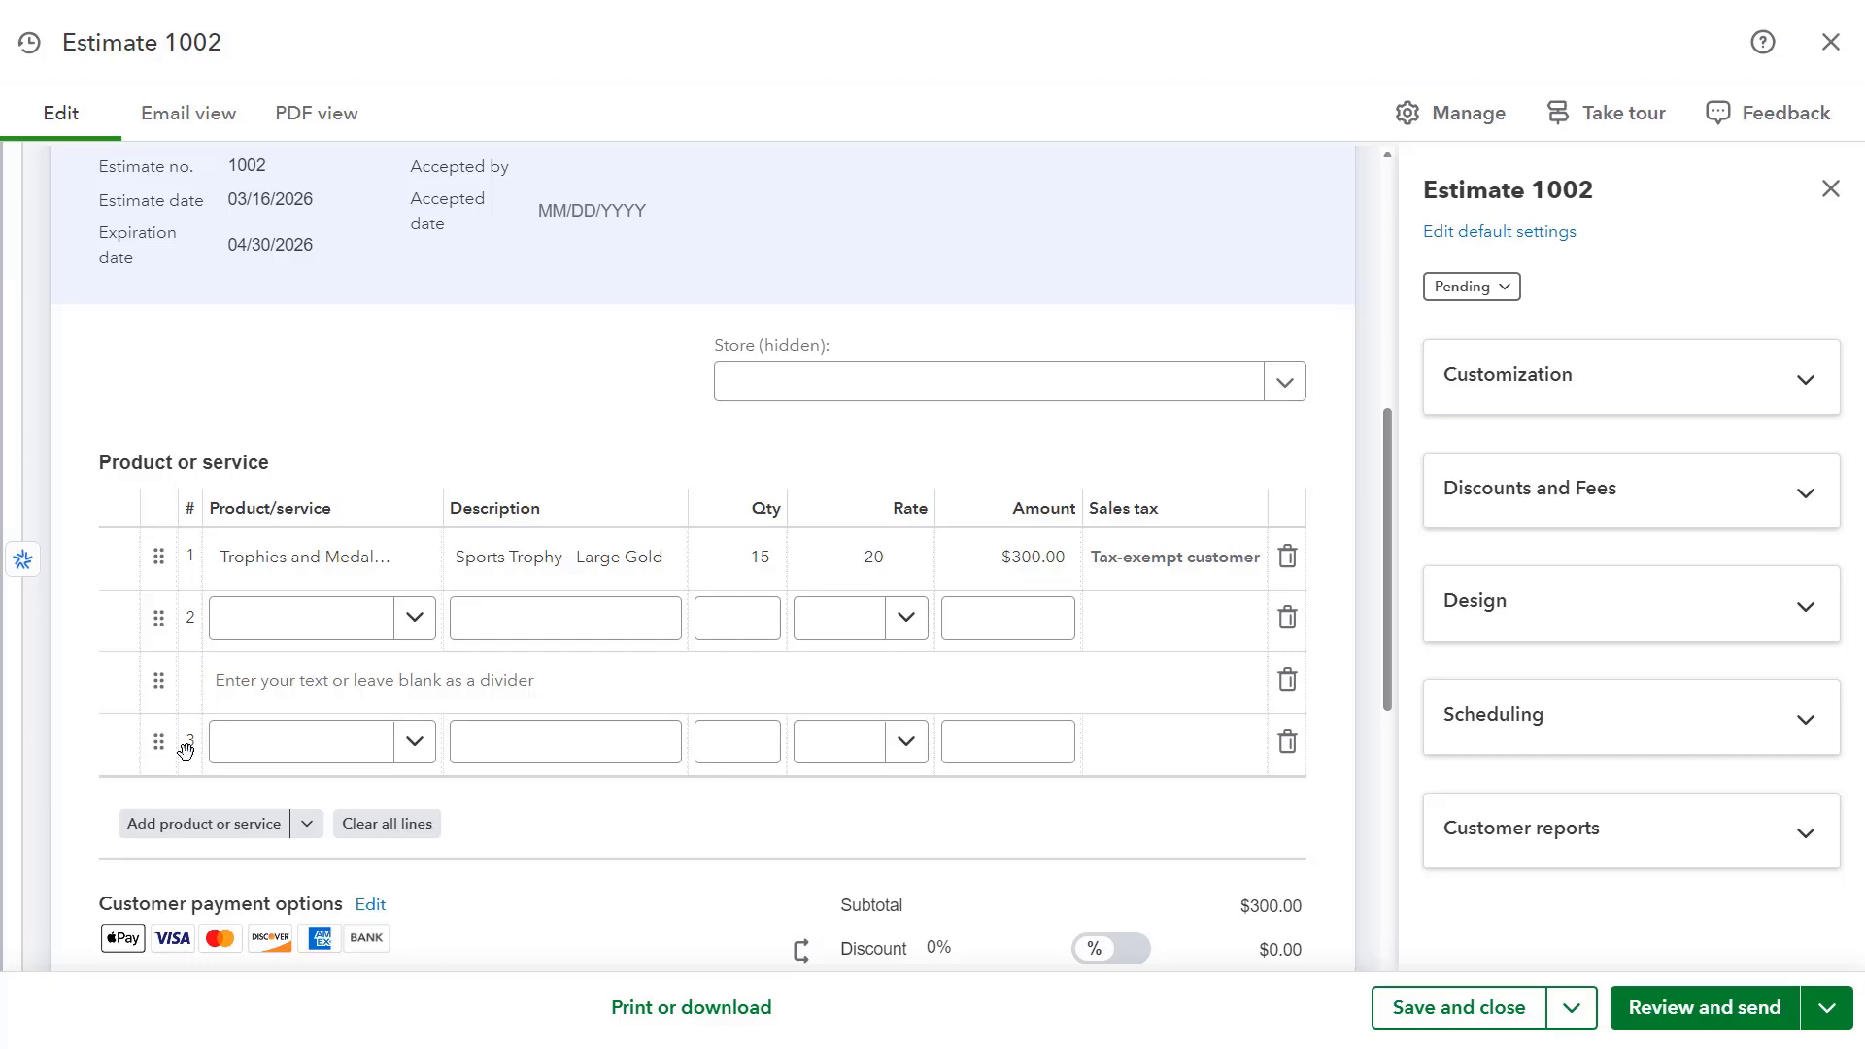
pyautogui.click(274, 696)
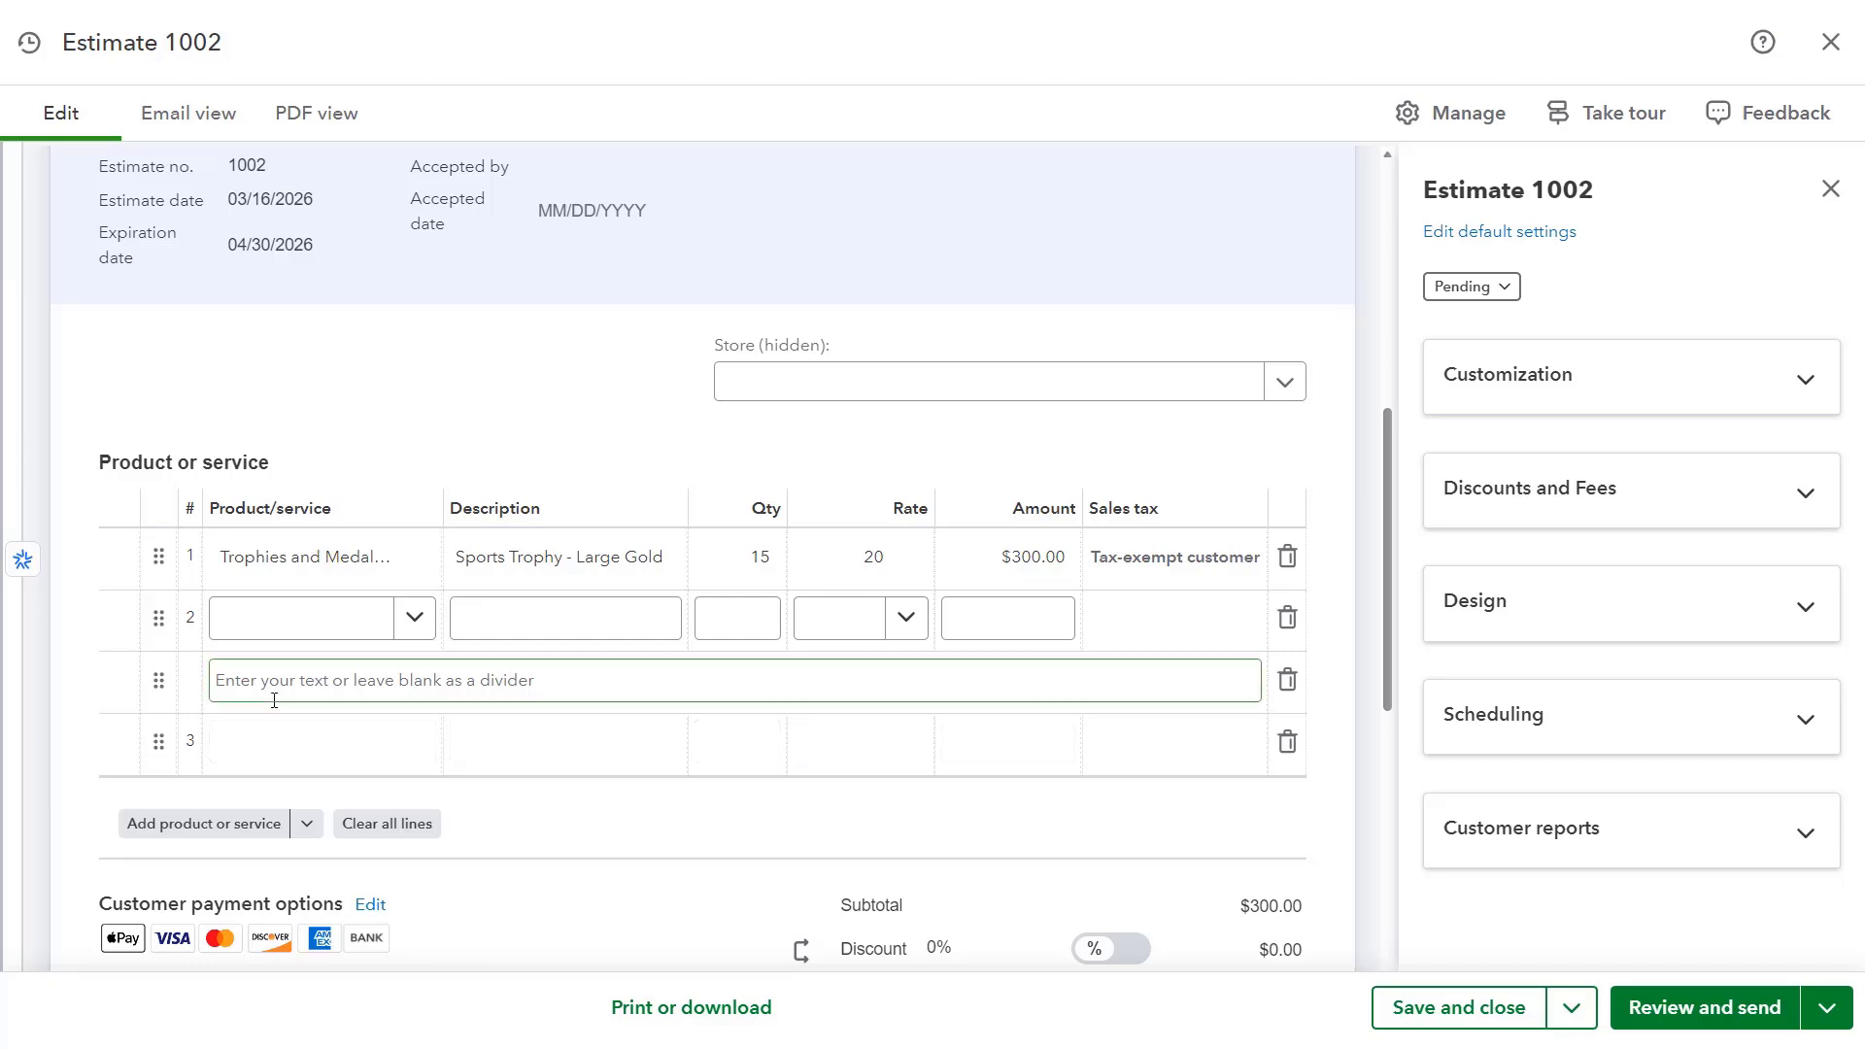
pyautogui.click(275, 692)
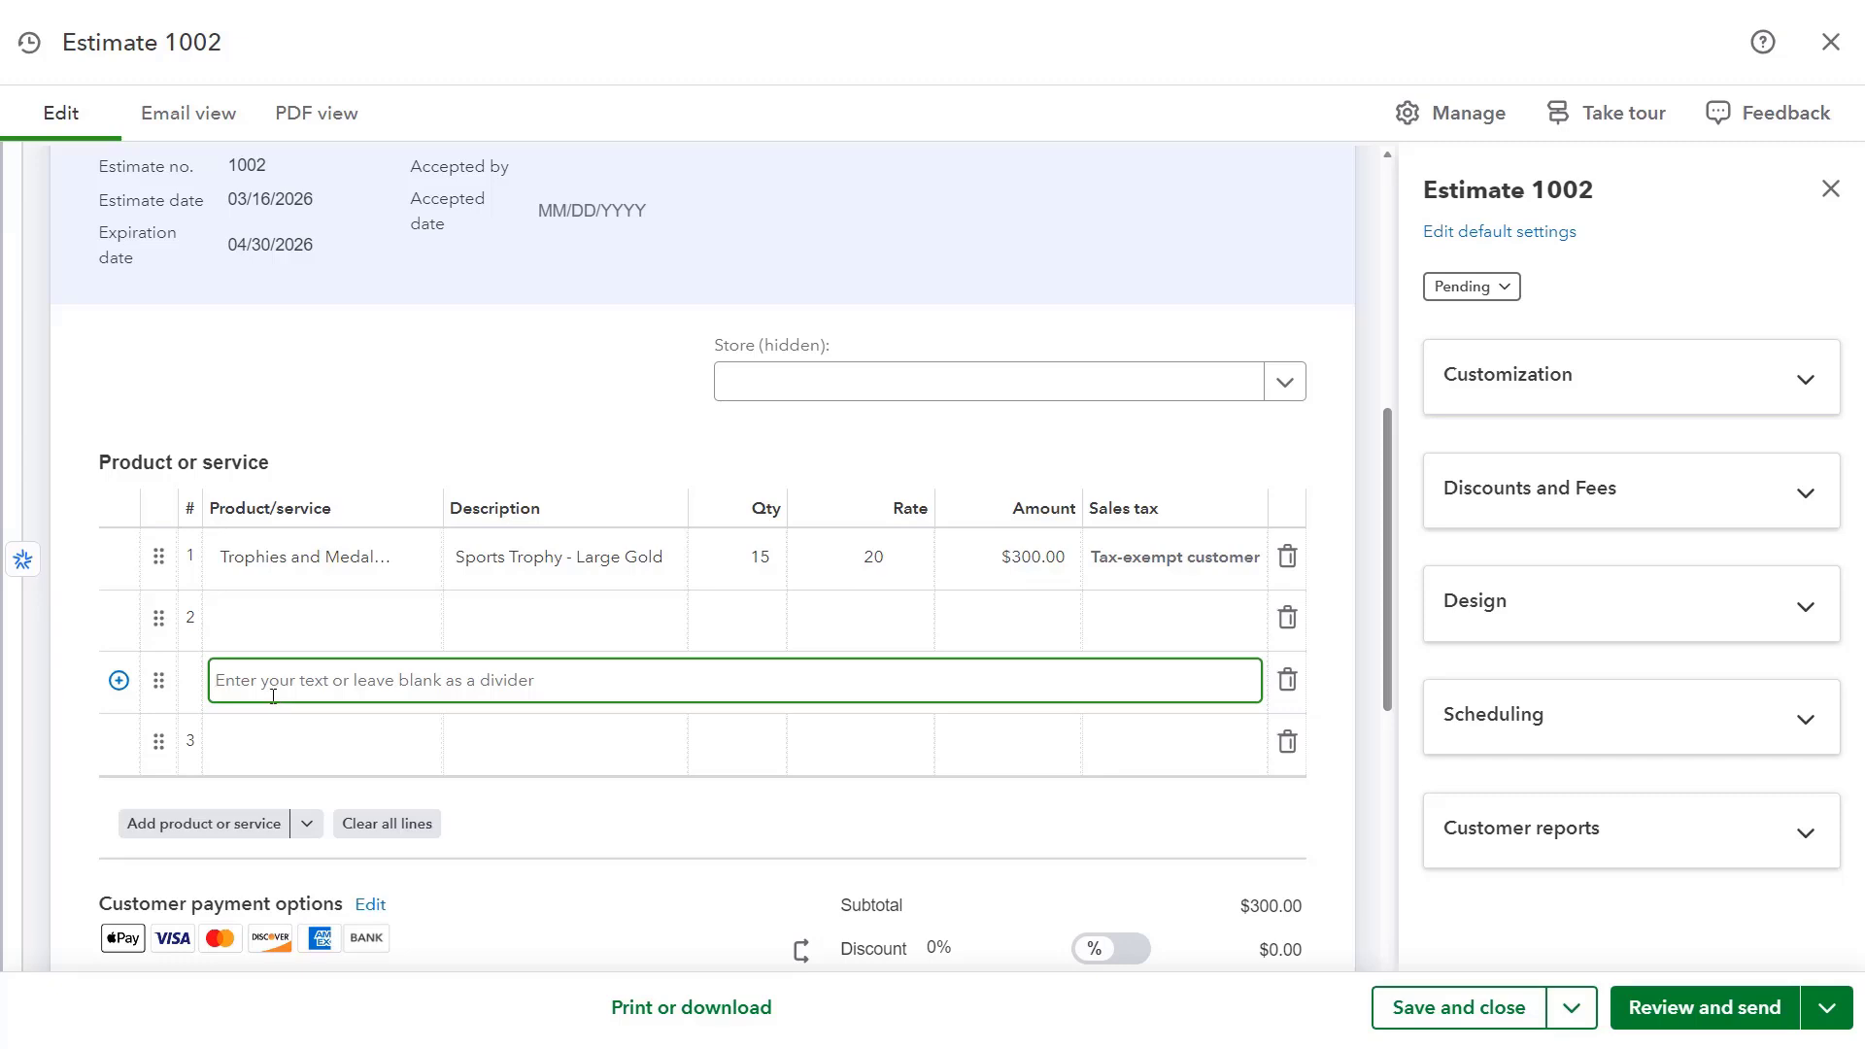
pyautogui.click(118, 681)
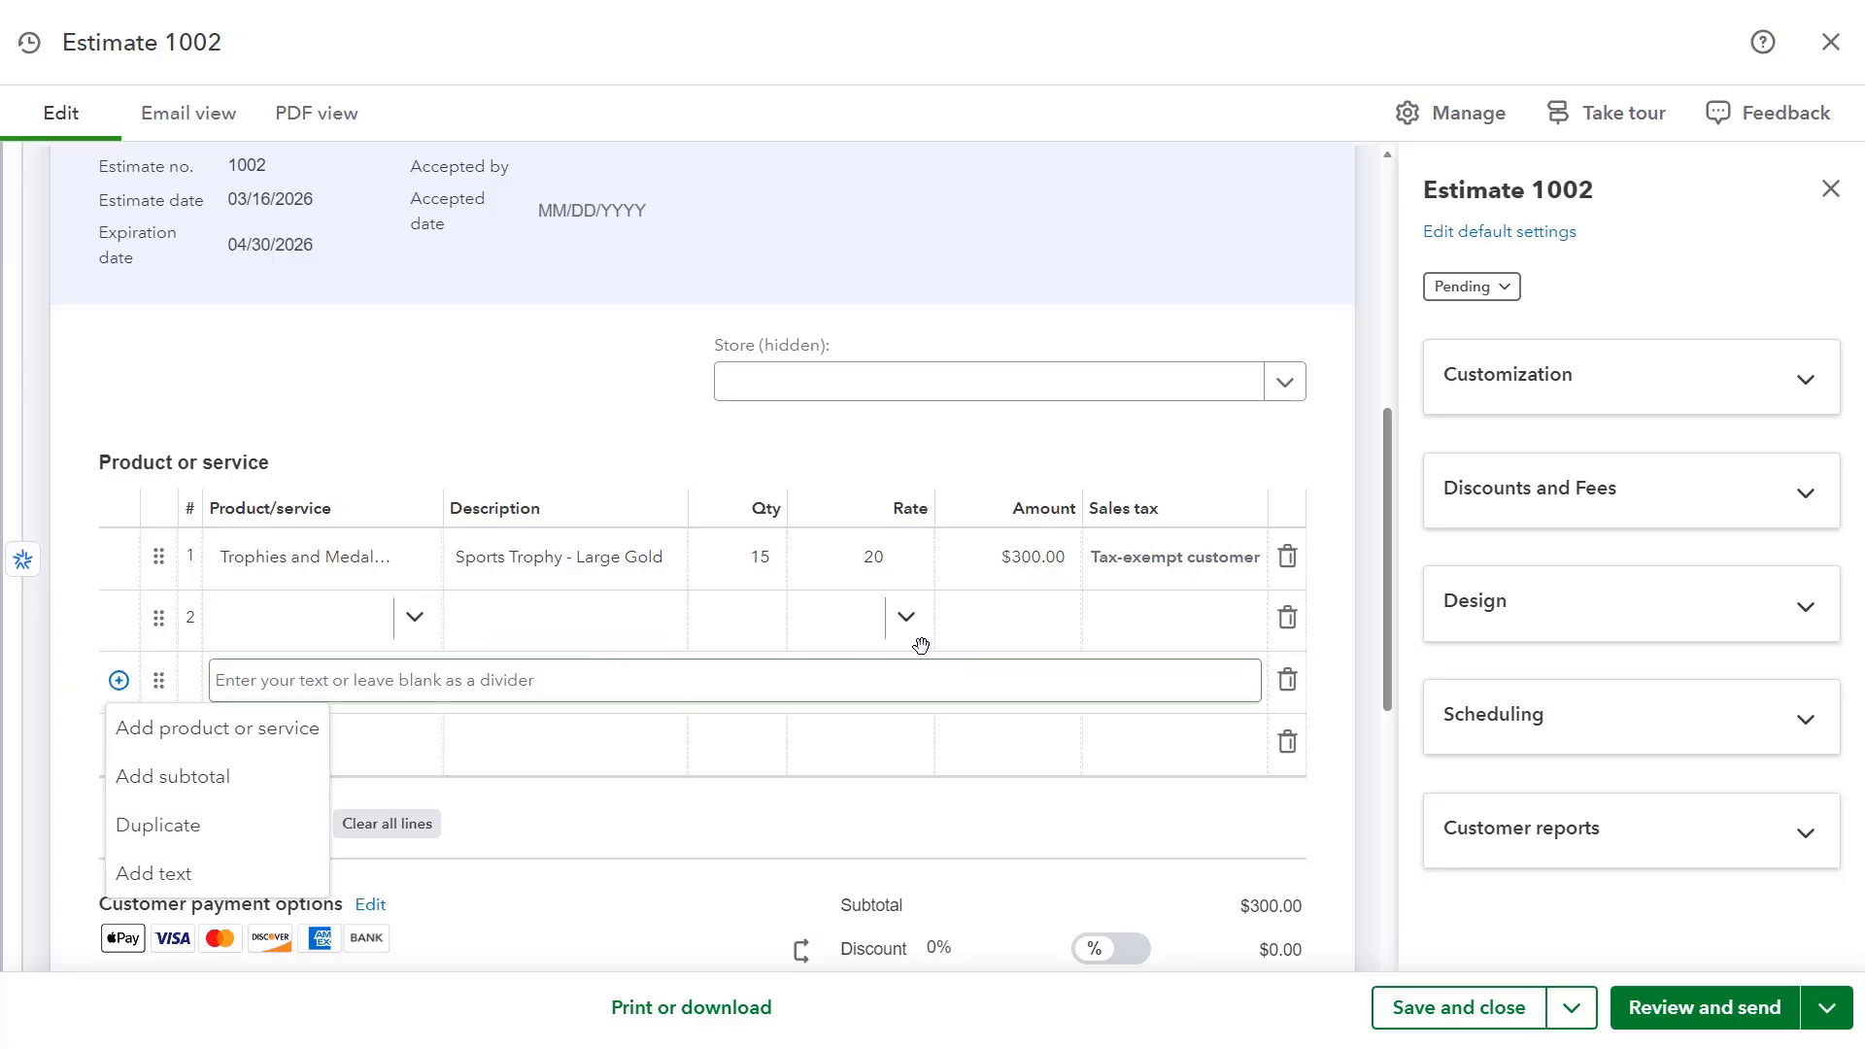
pyautogui.click(1288, 680)
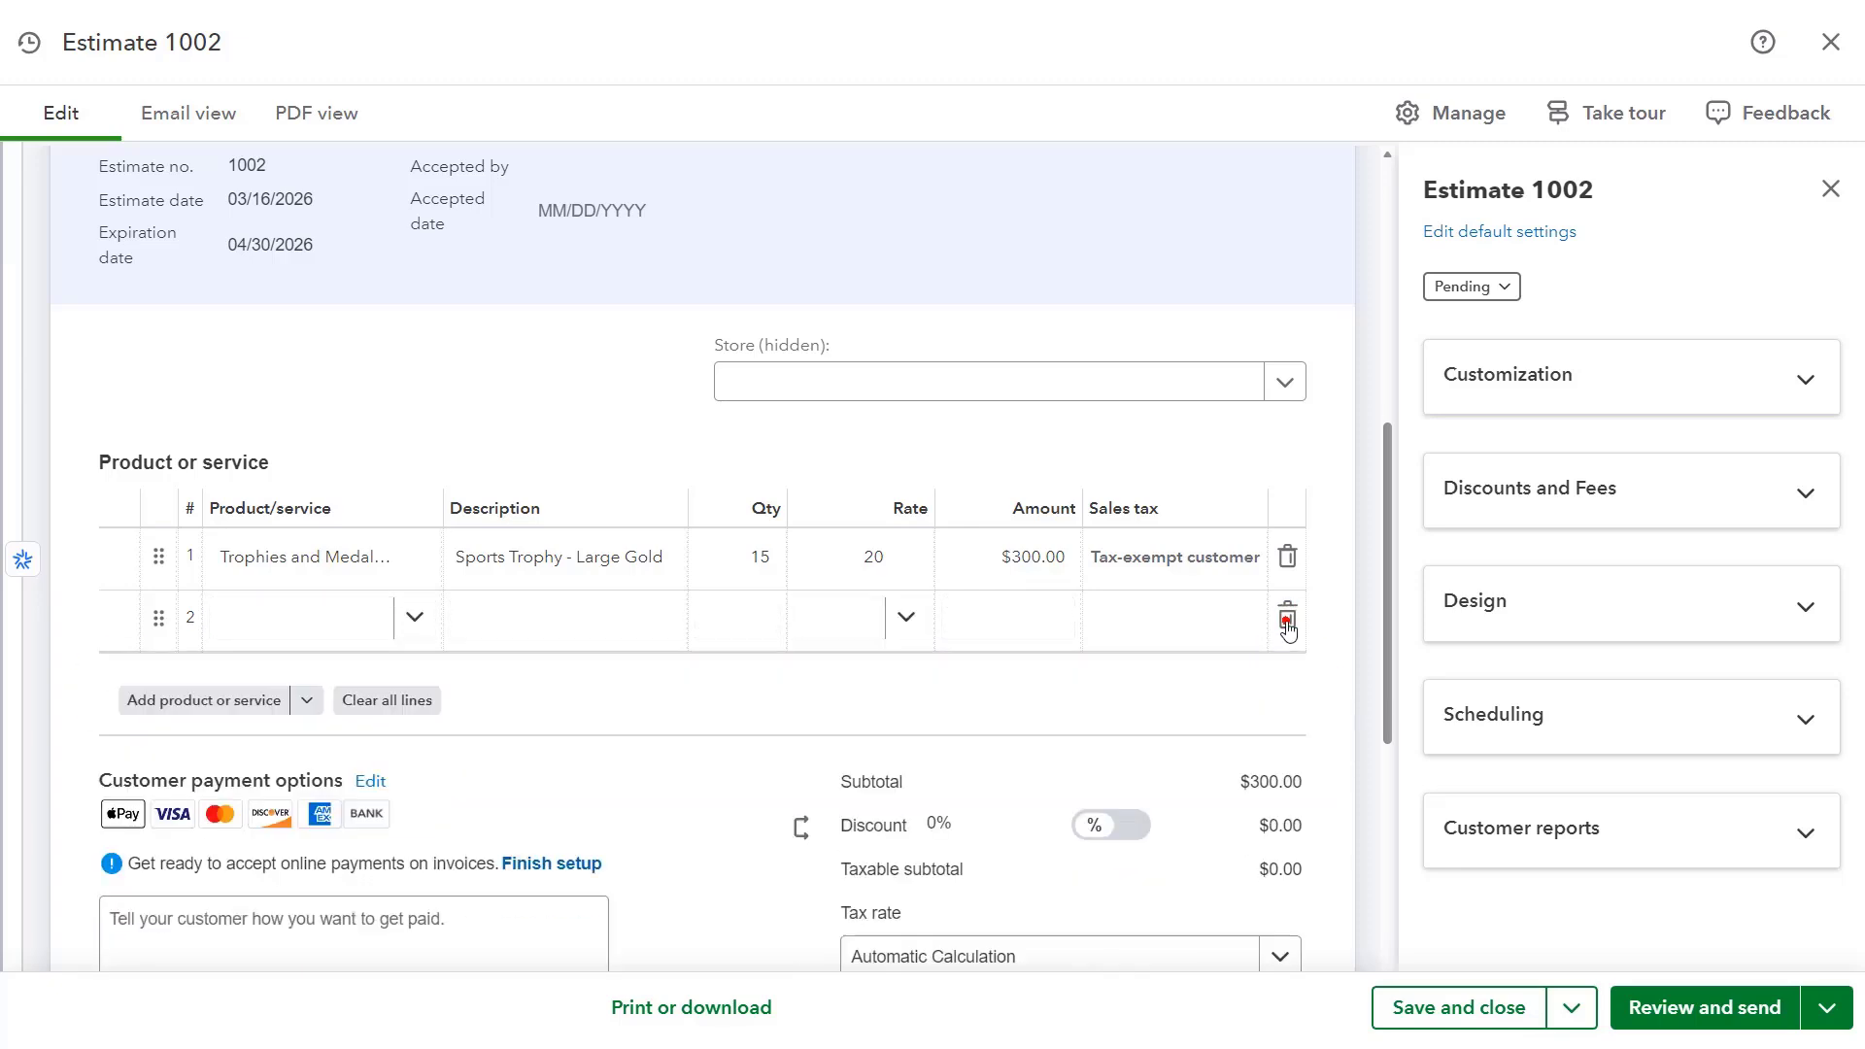
# - Examine the estimate's customer note, statement memo, attachment file chooser and tax rate choices
pyautogui.scroll(-5, 1287, 630)
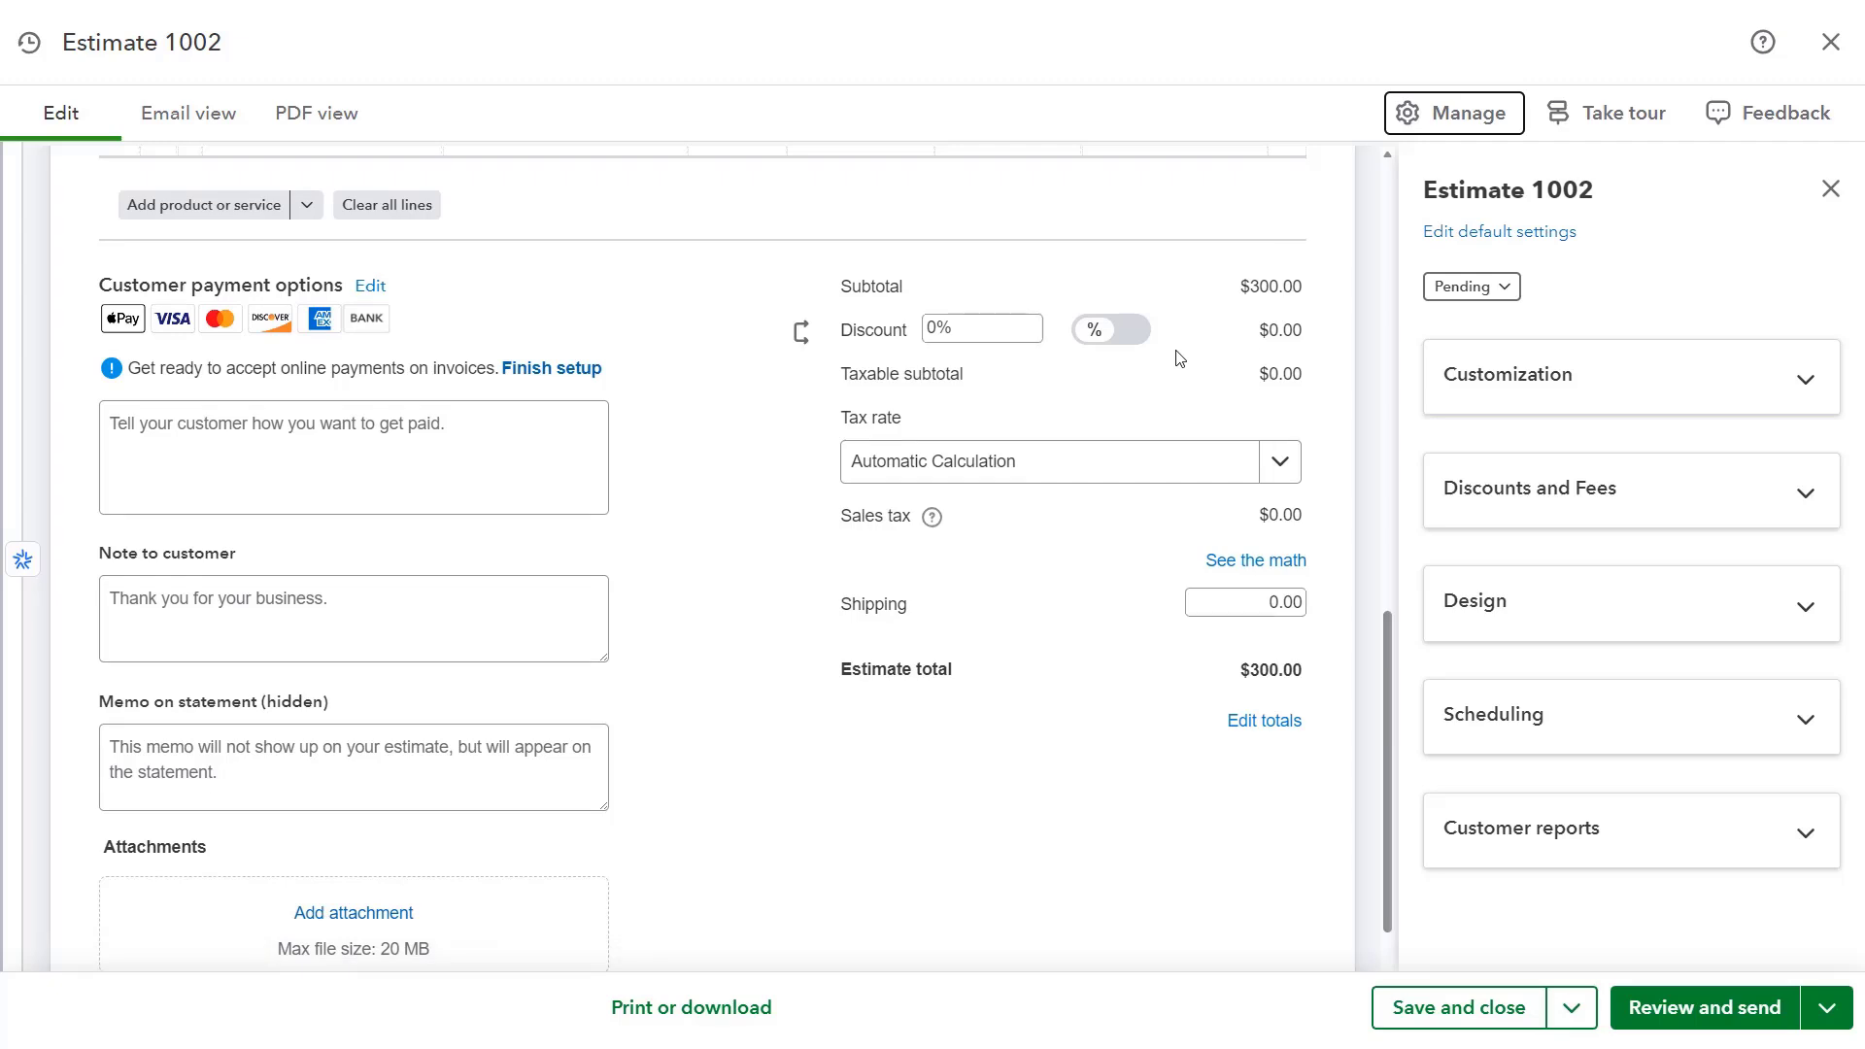
pyautogui.click(259, 609)
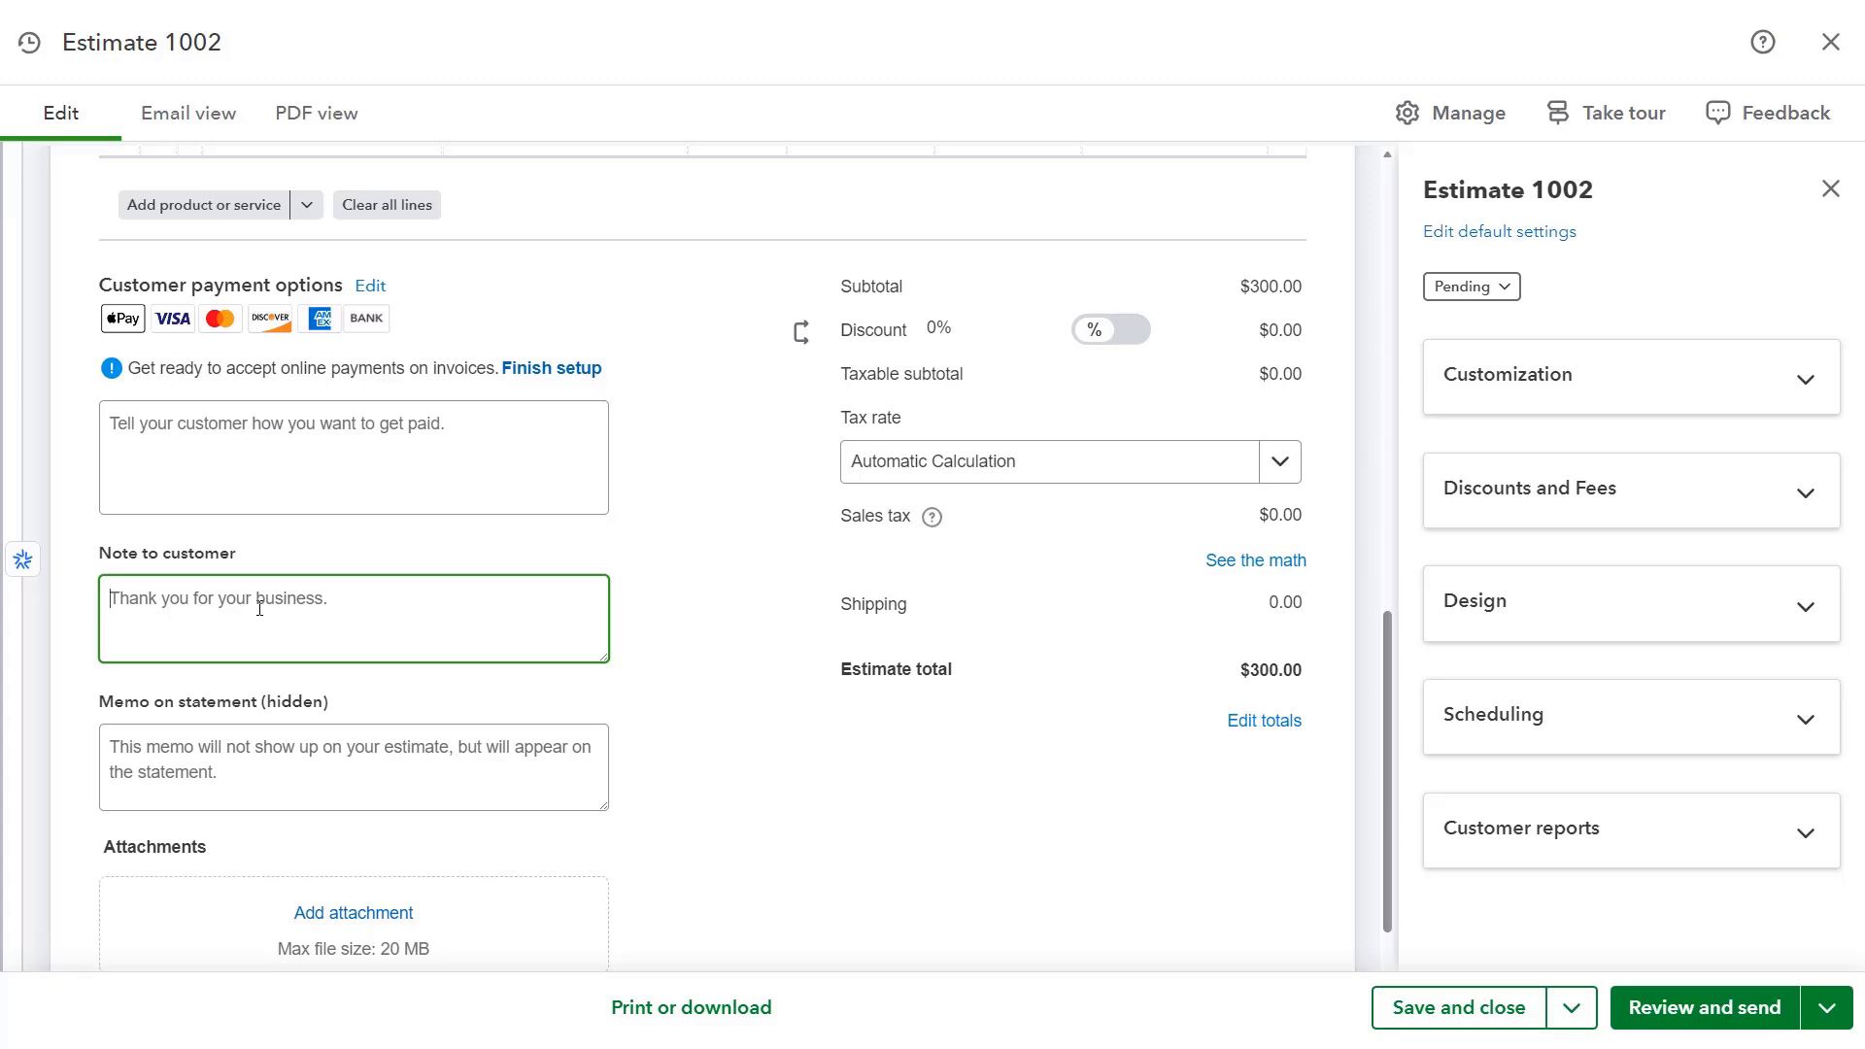
pyautogui.click(249, 744)
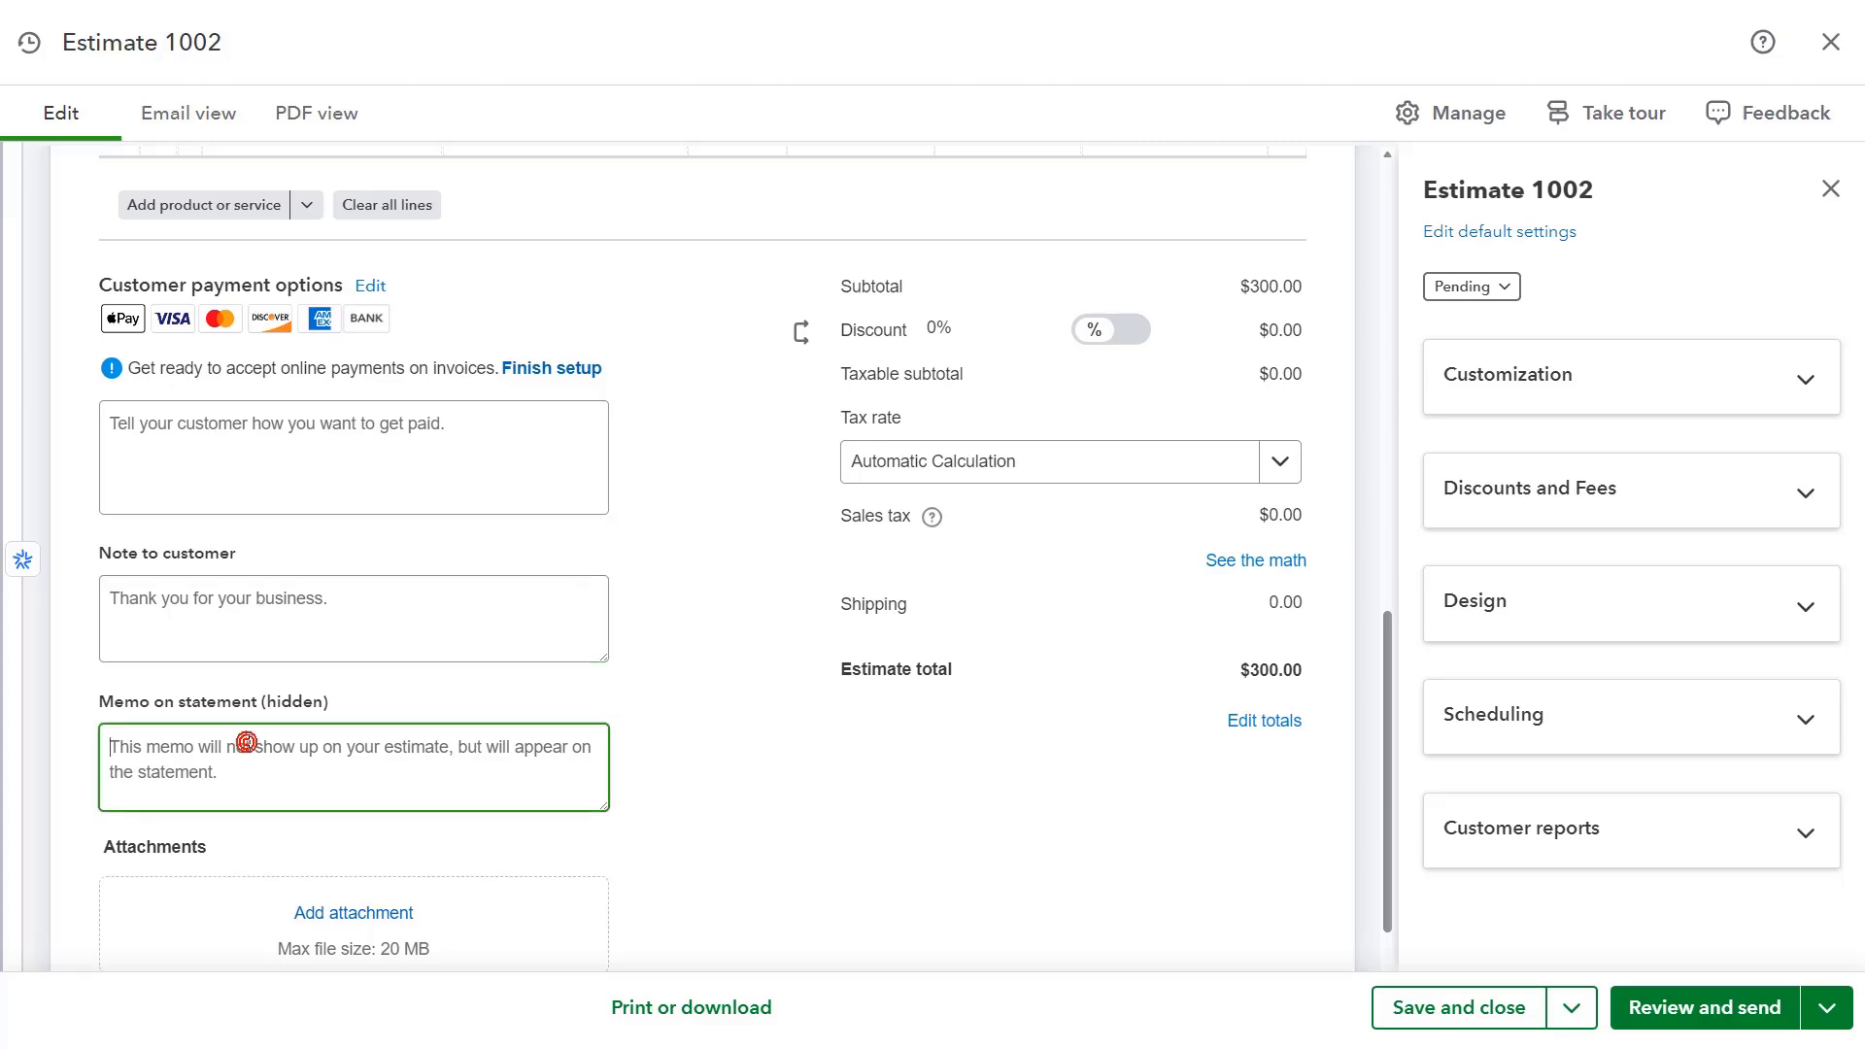
pyautogui.scroll(-1, 249, 744)
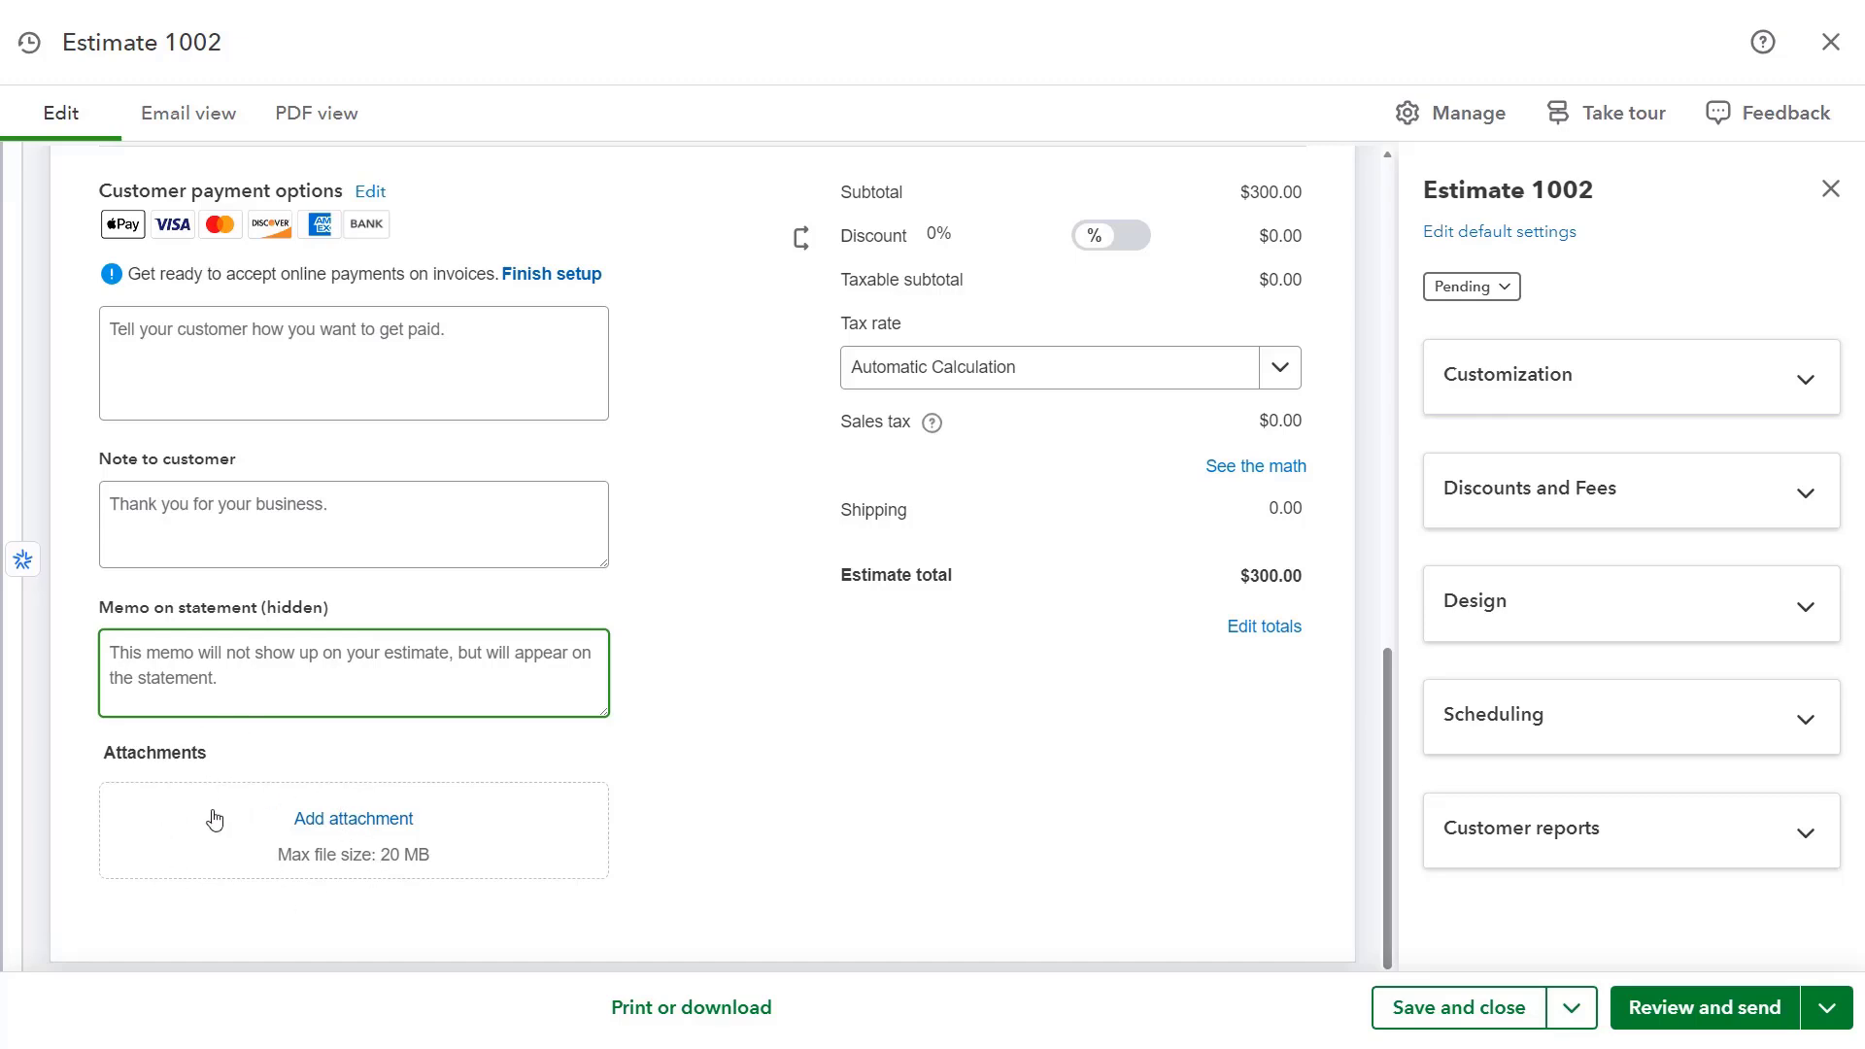
pyautogui.click(258, 826)
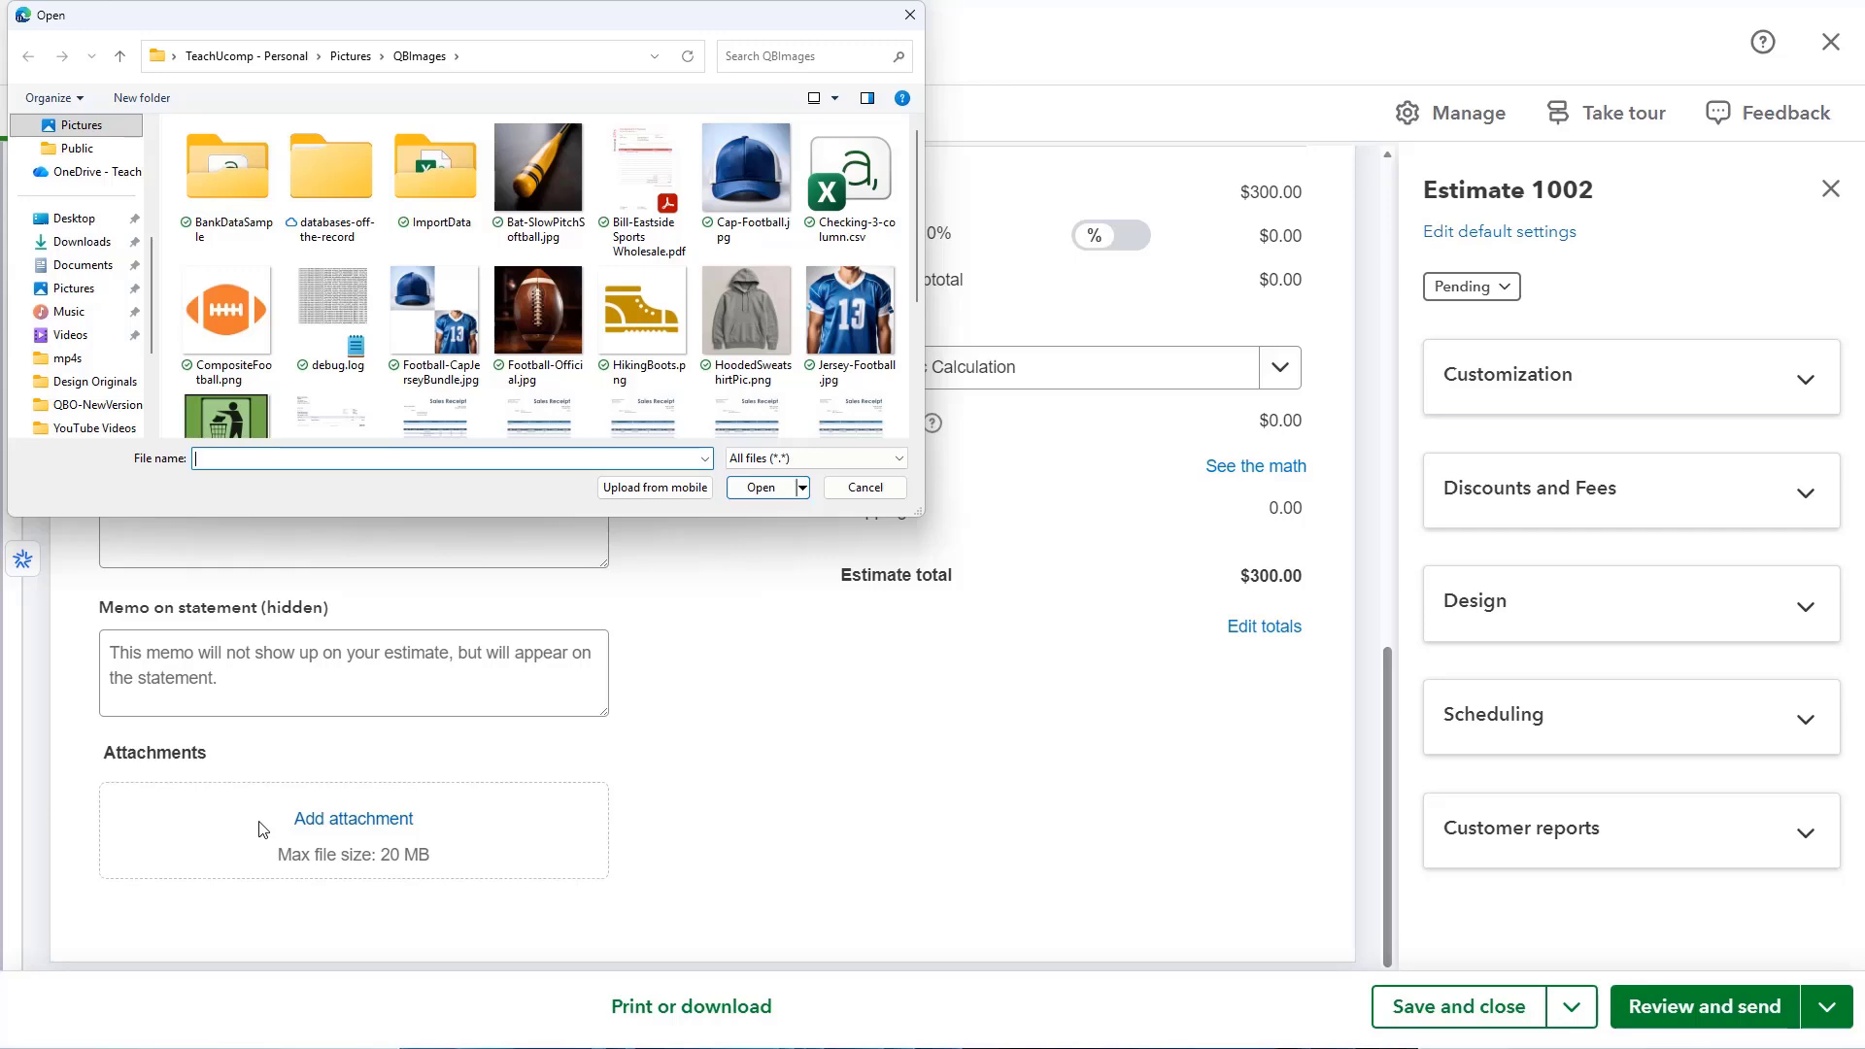
pyautogui.click(898, 494)
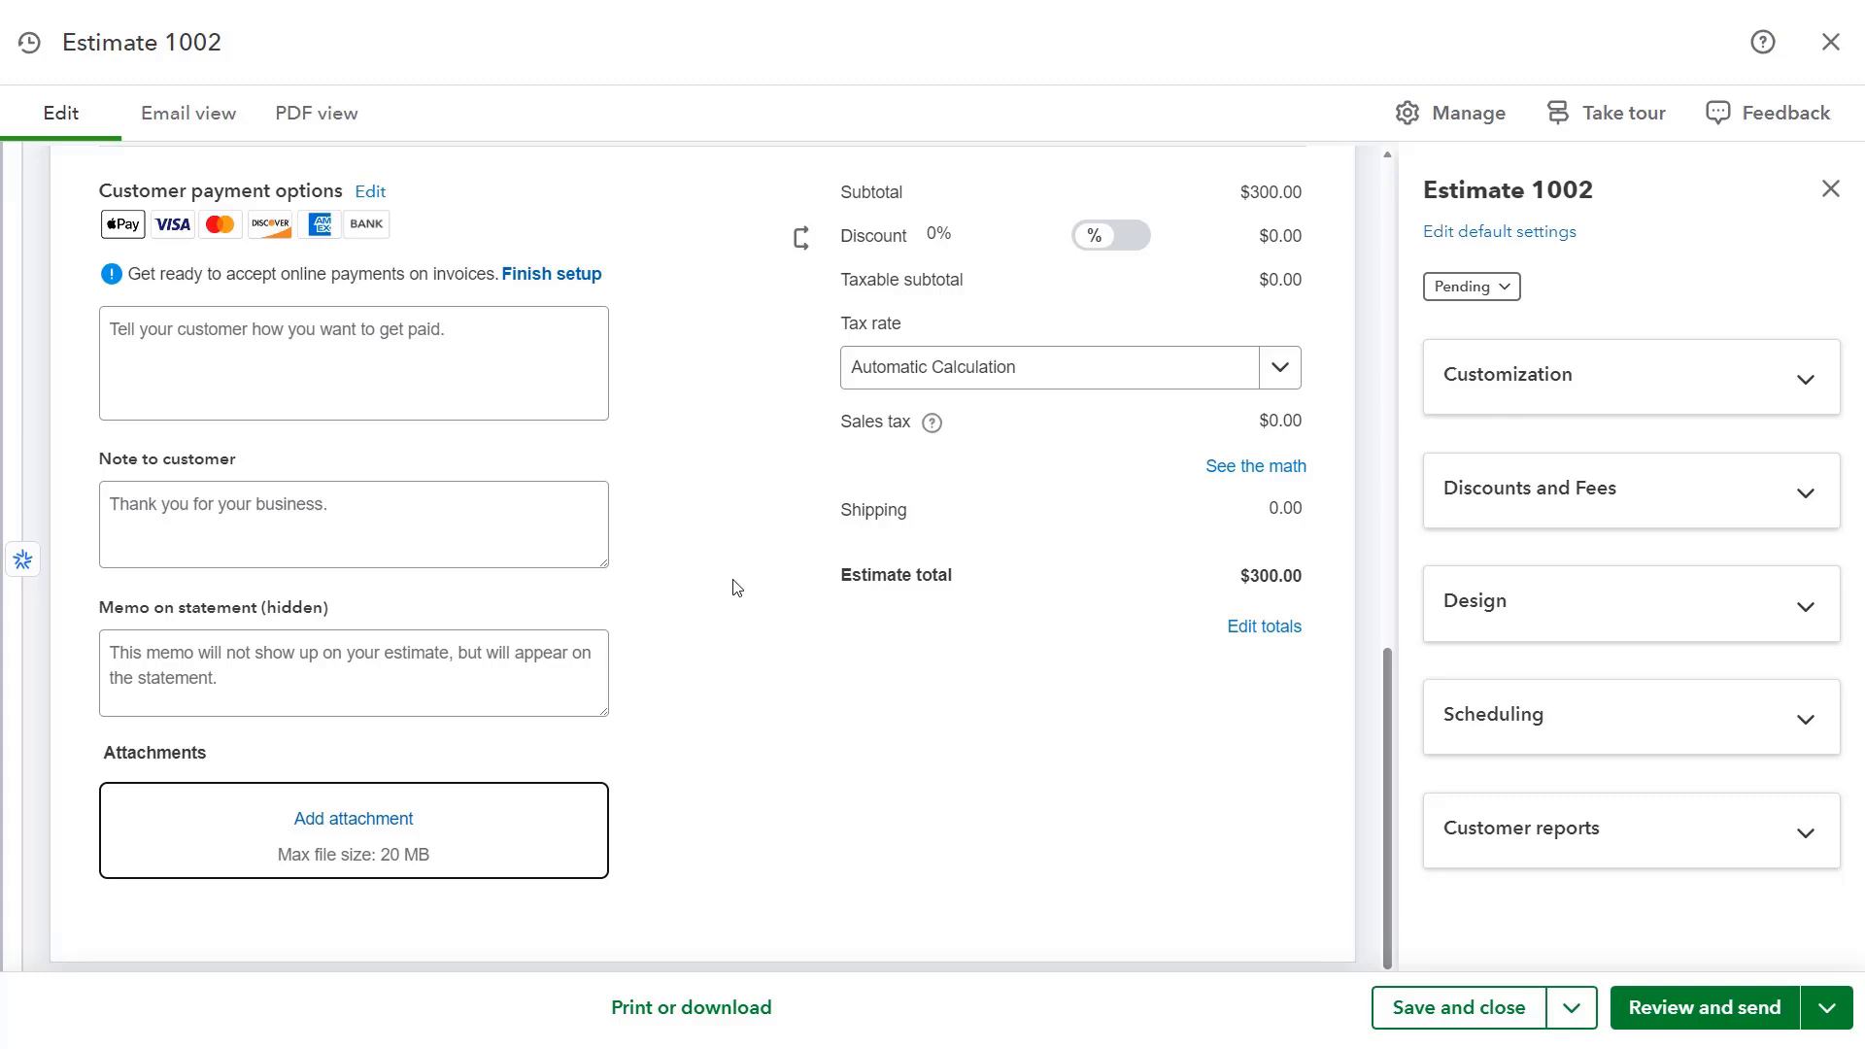
pyautogui.click(1279, 370)
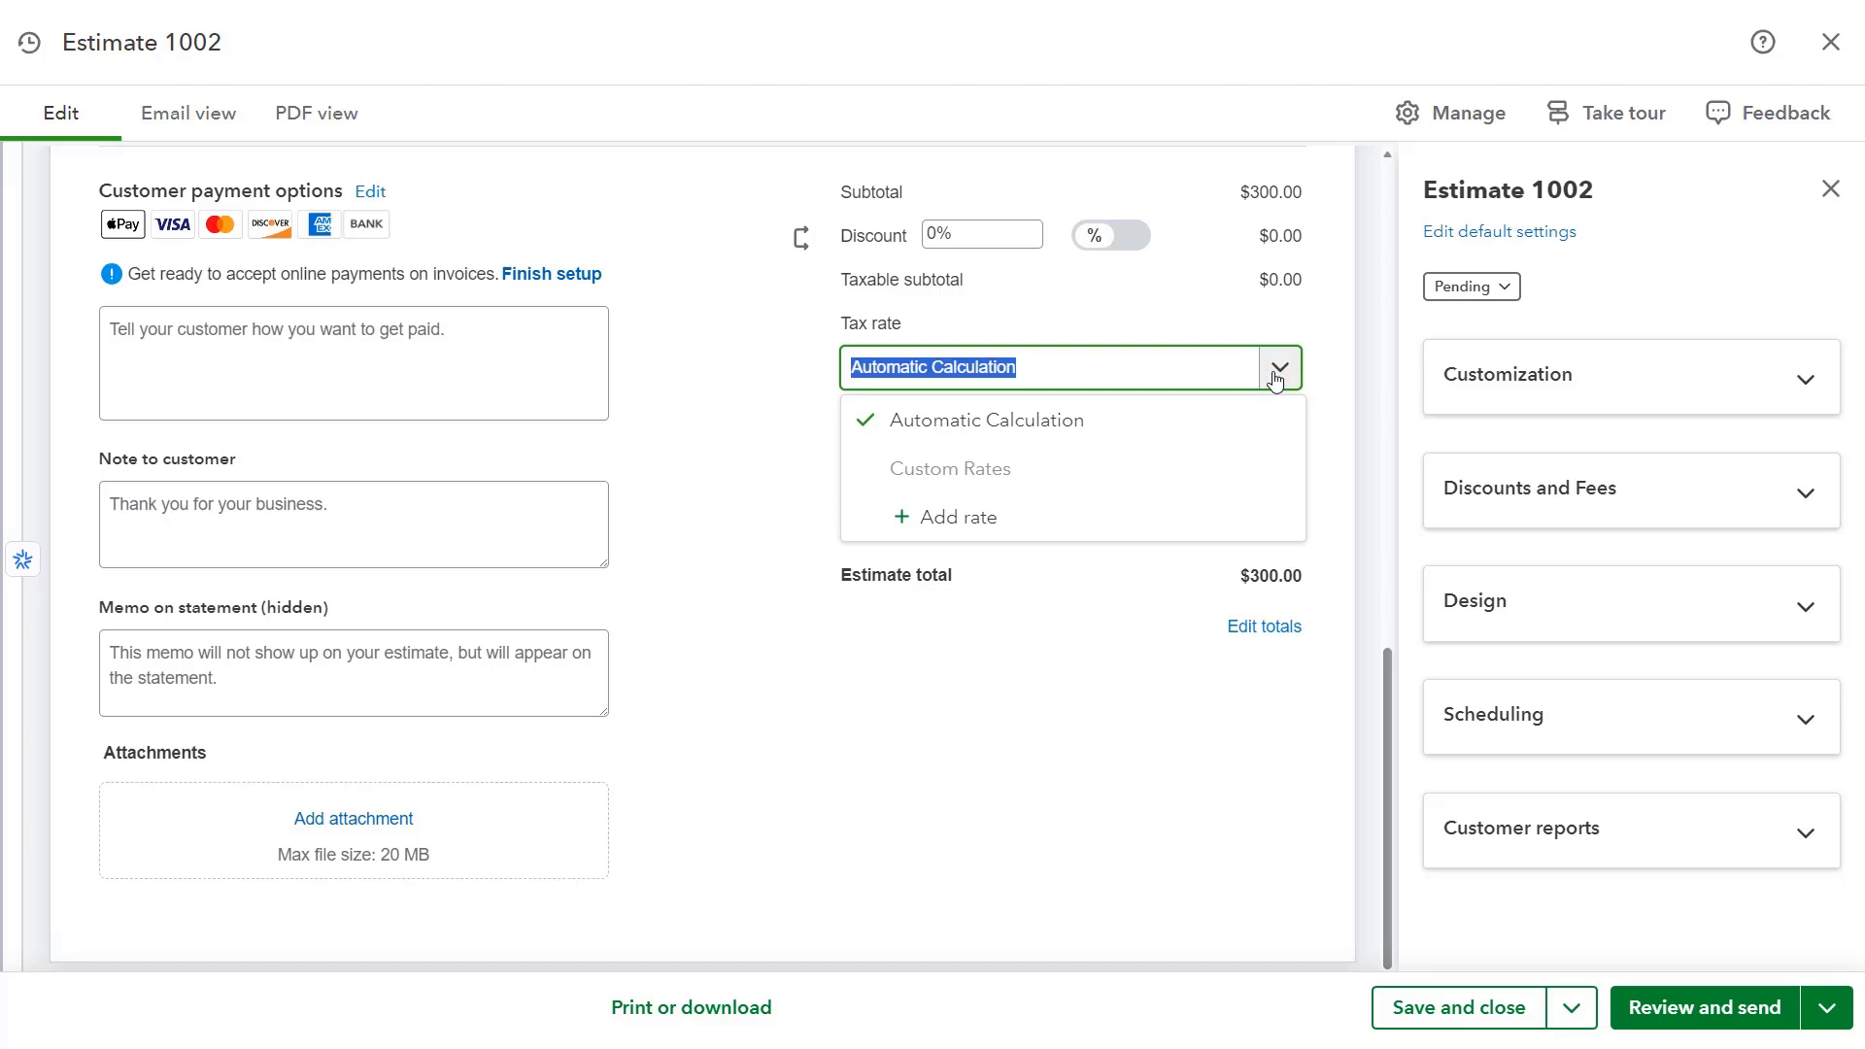
pyautogui.click(1279, 370)
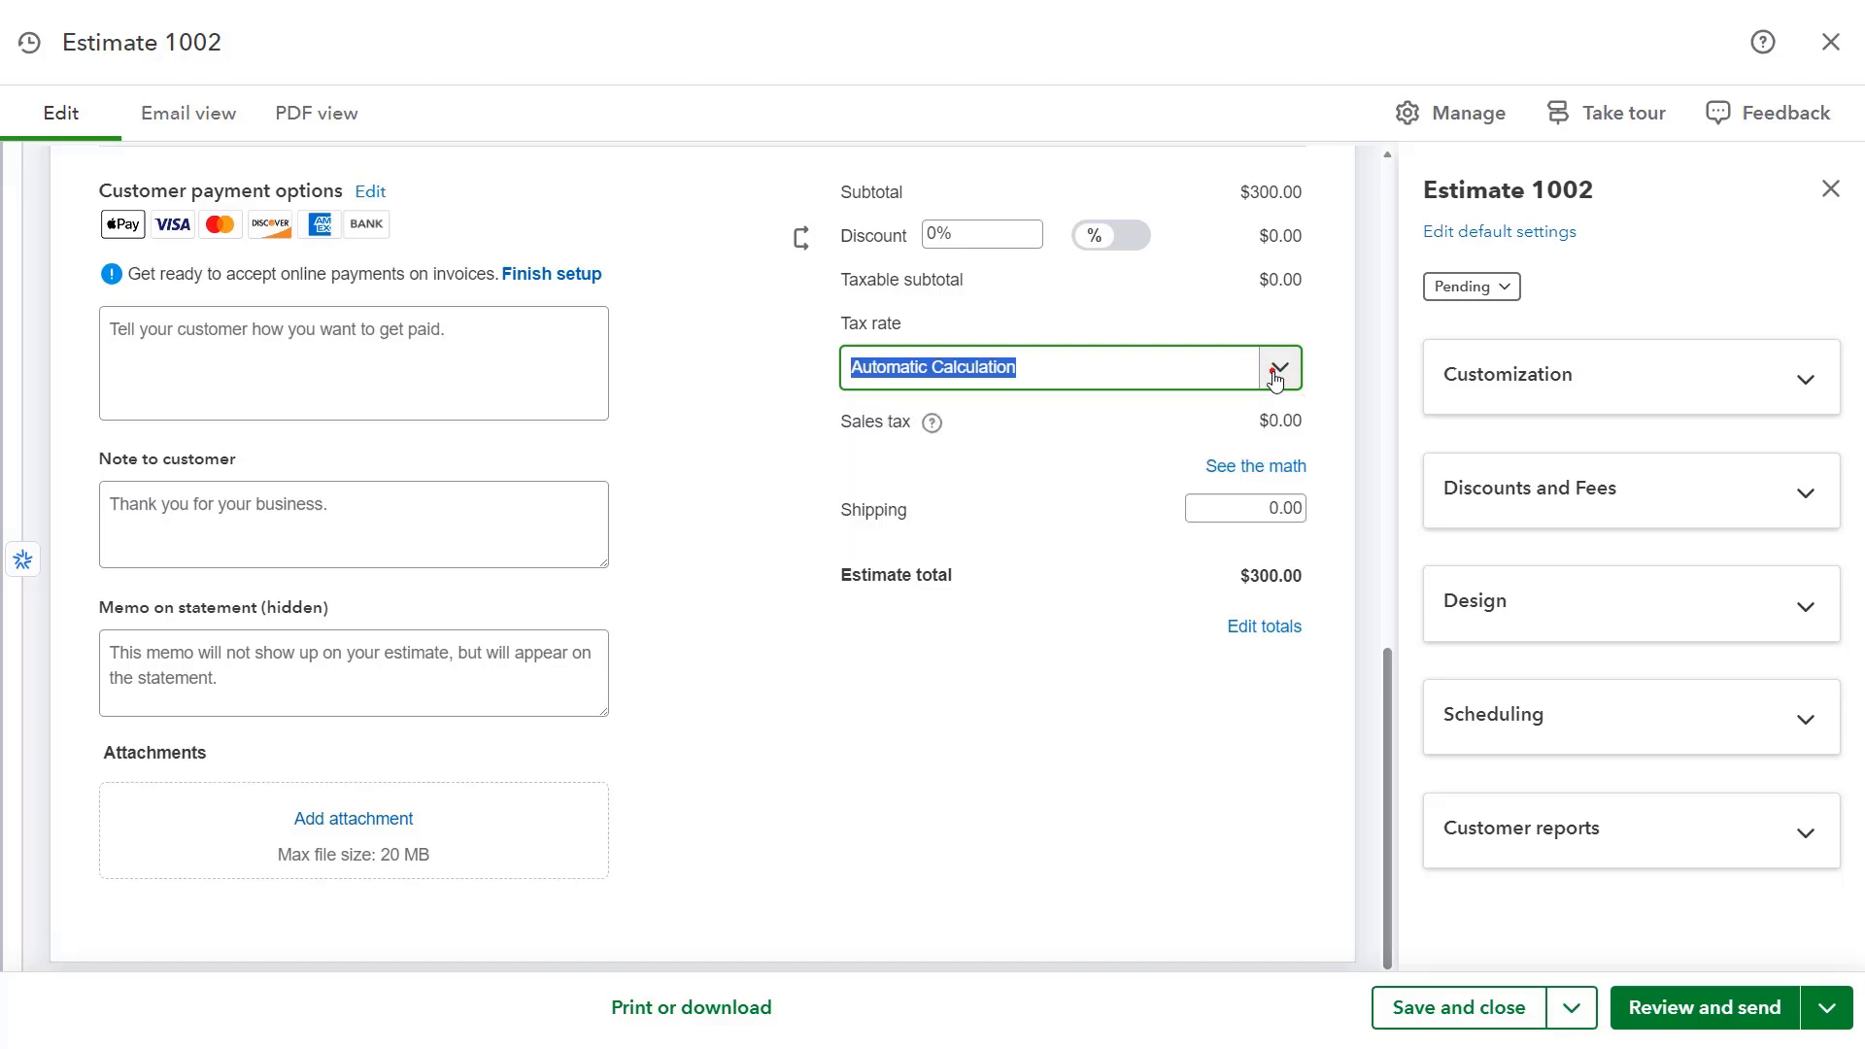
# - Open the sales tax calculation details, unmark the customer as tax-exempt and save the change
pyautogui.click(1246, 470)
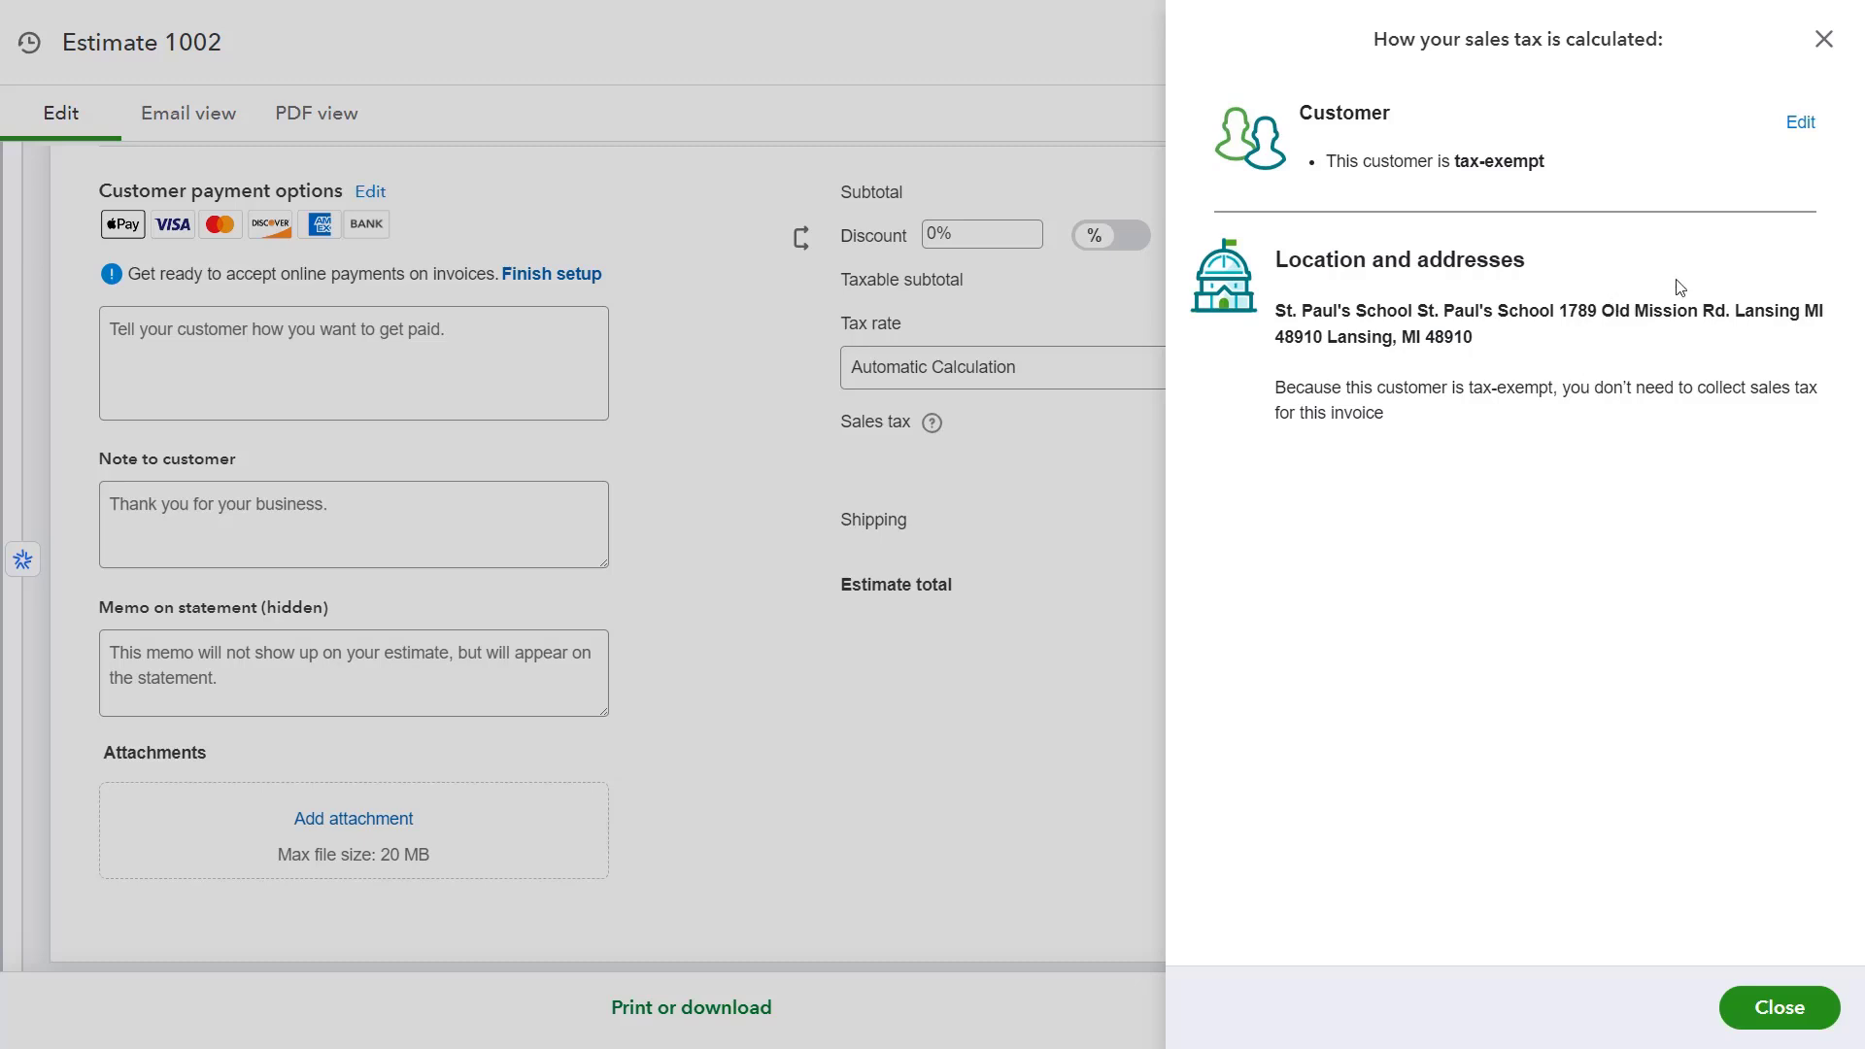
pyautogui.click(1805, 124)
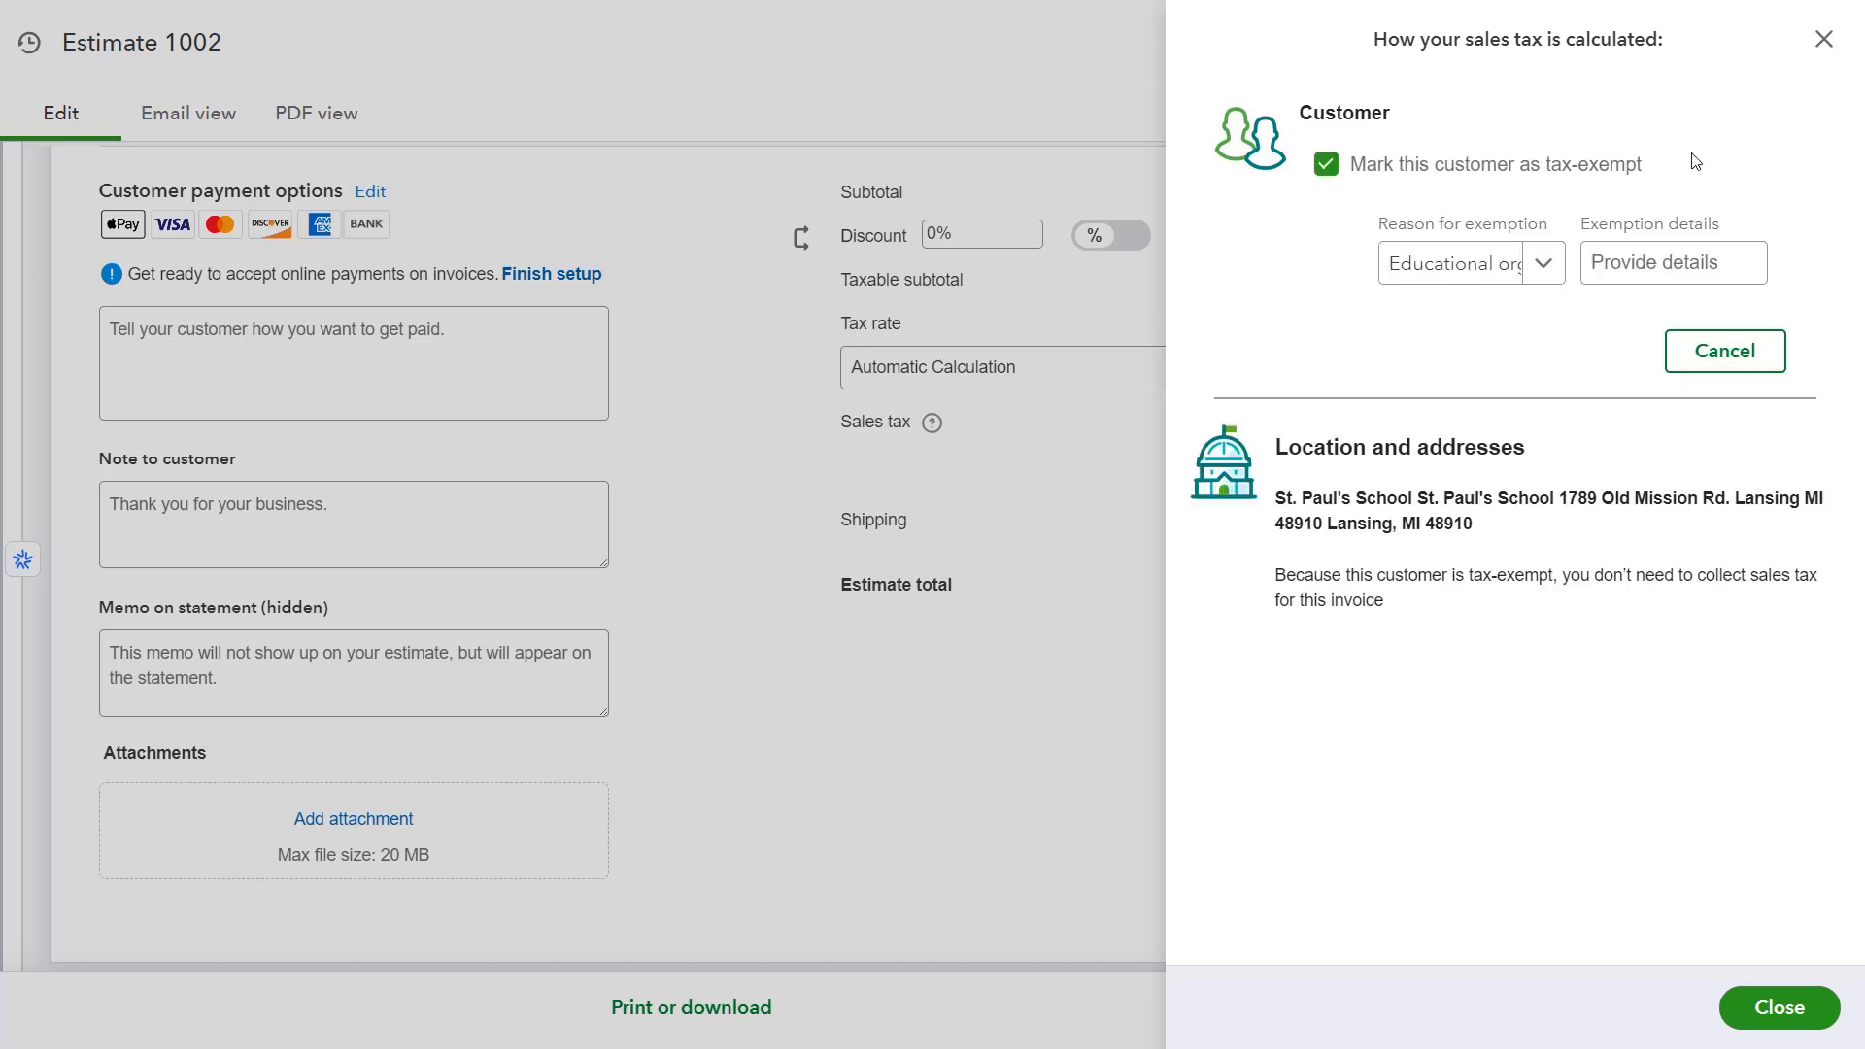
pyautogui.click(1327, 167)
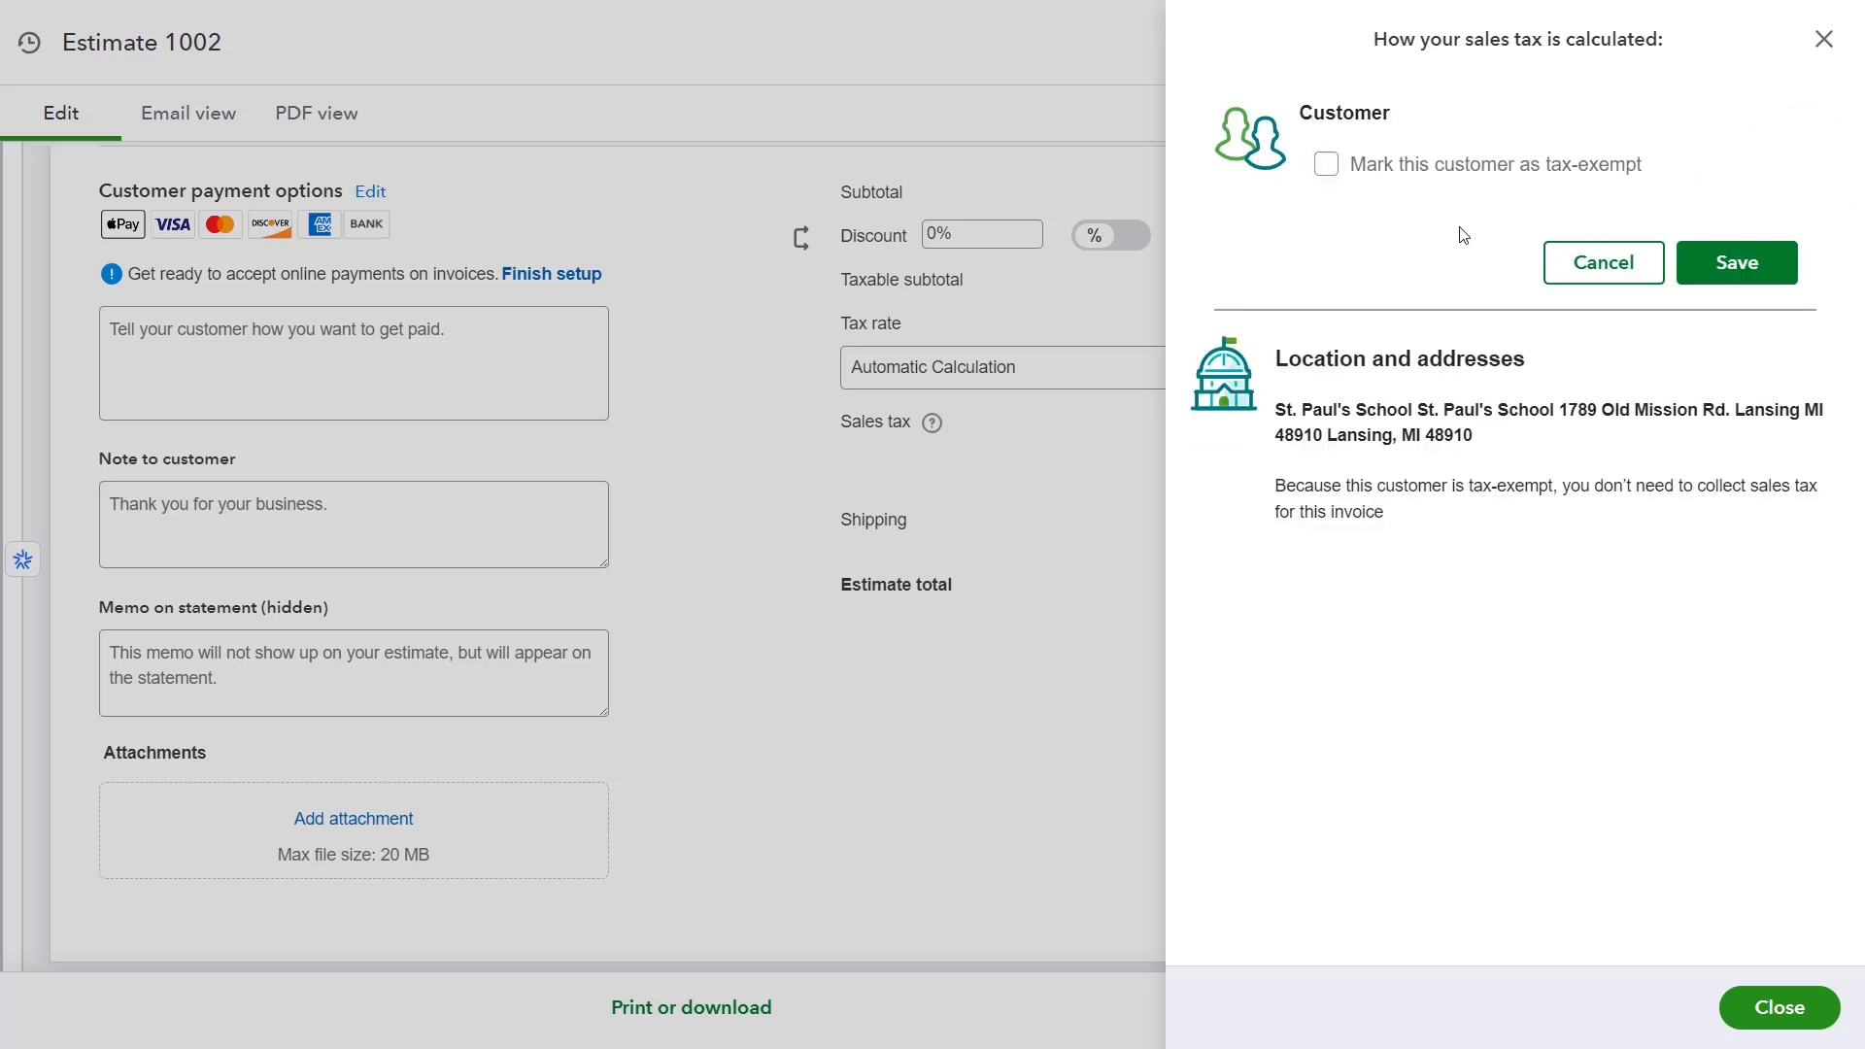
pyautogui.click(1738, 263)
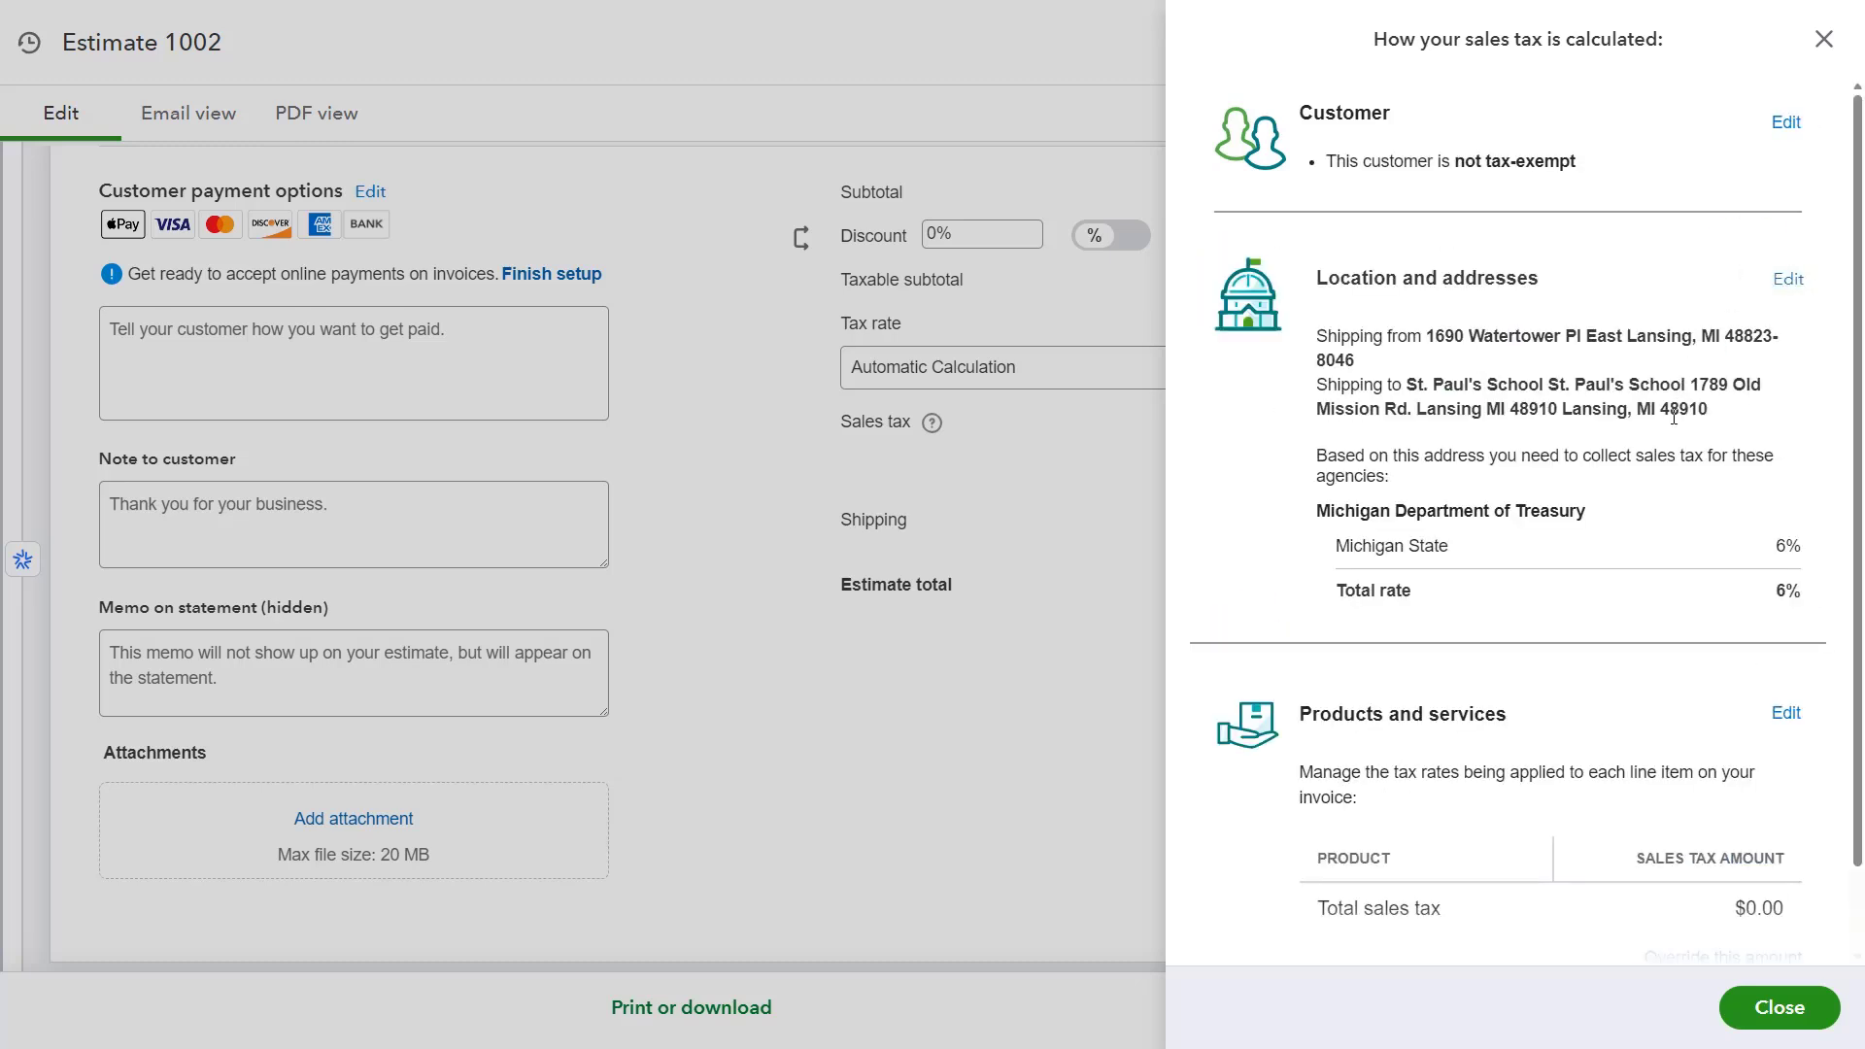
# - Open the manual override for the total sales tax amount, view its rate, amount and reason fields, and cancel the override
pyautogui.scroll(-1, 1673, 418)
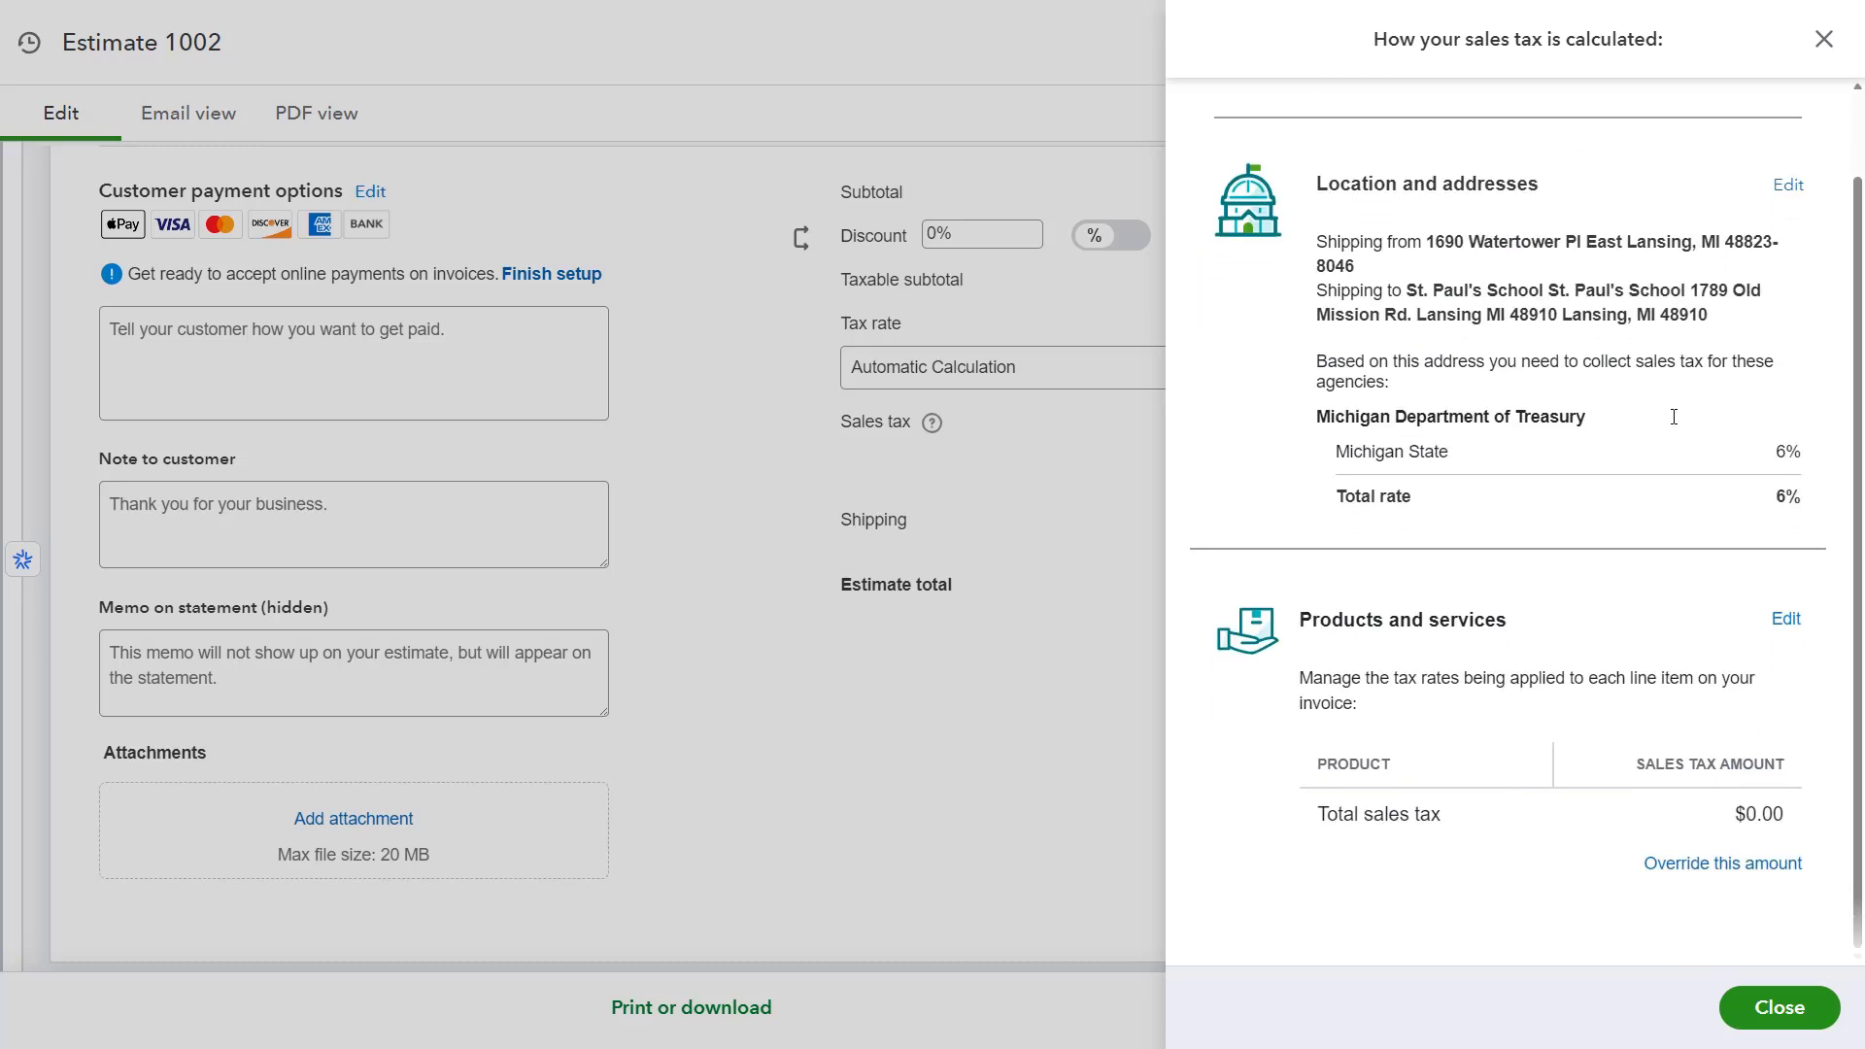
pyautogui.click(1730, 872)
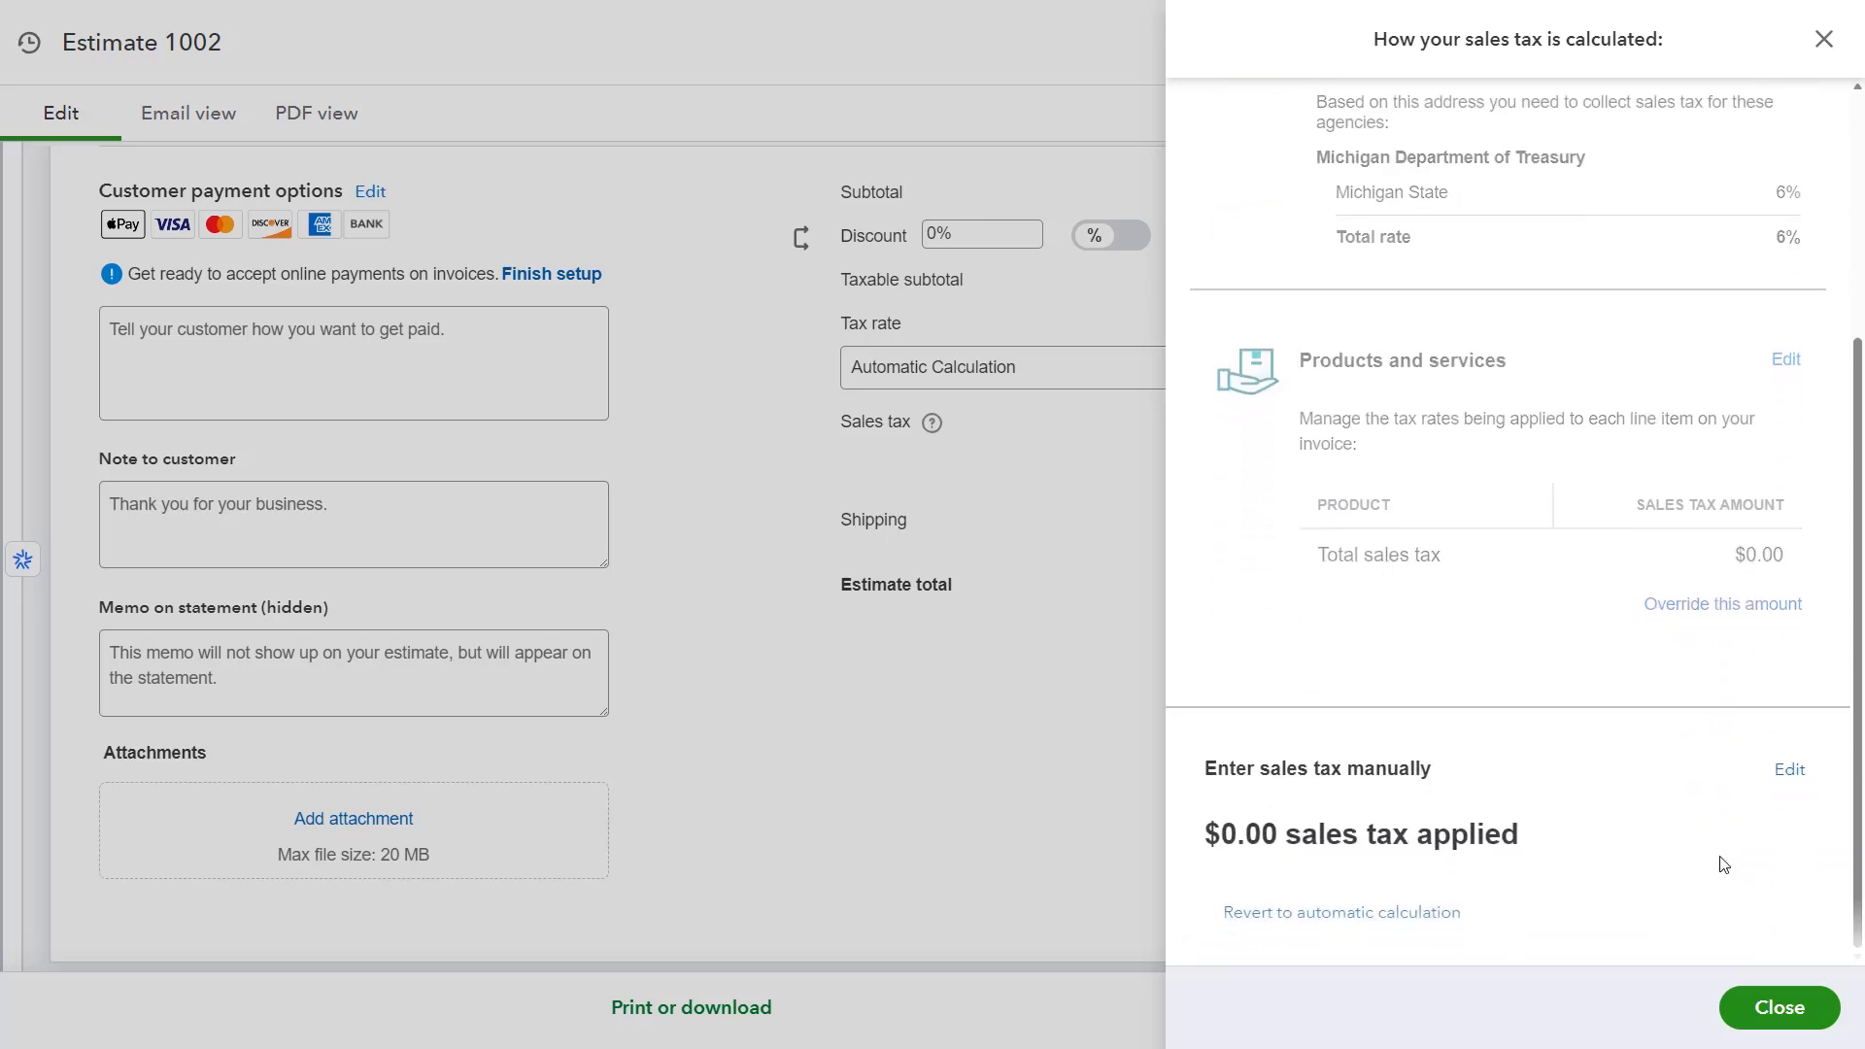
pyautogui.click(1790, 770)
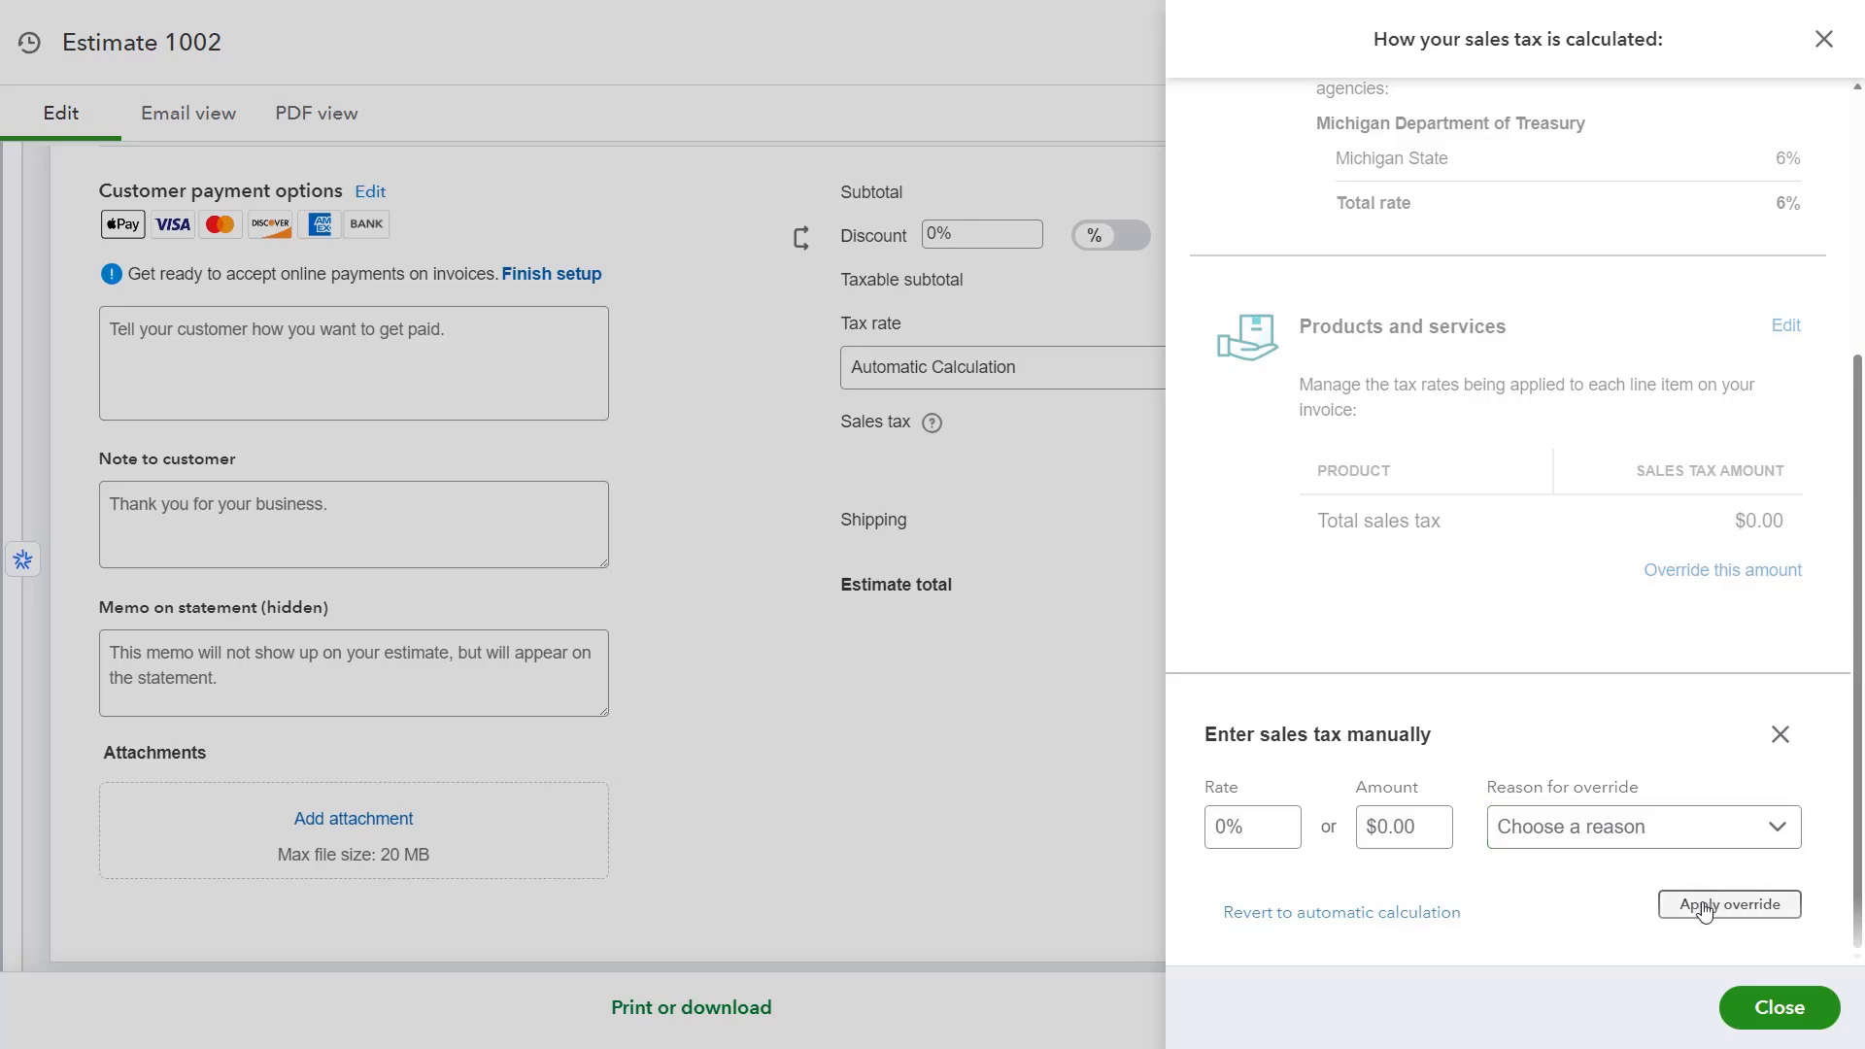
pyautogui.click(1780, 735)
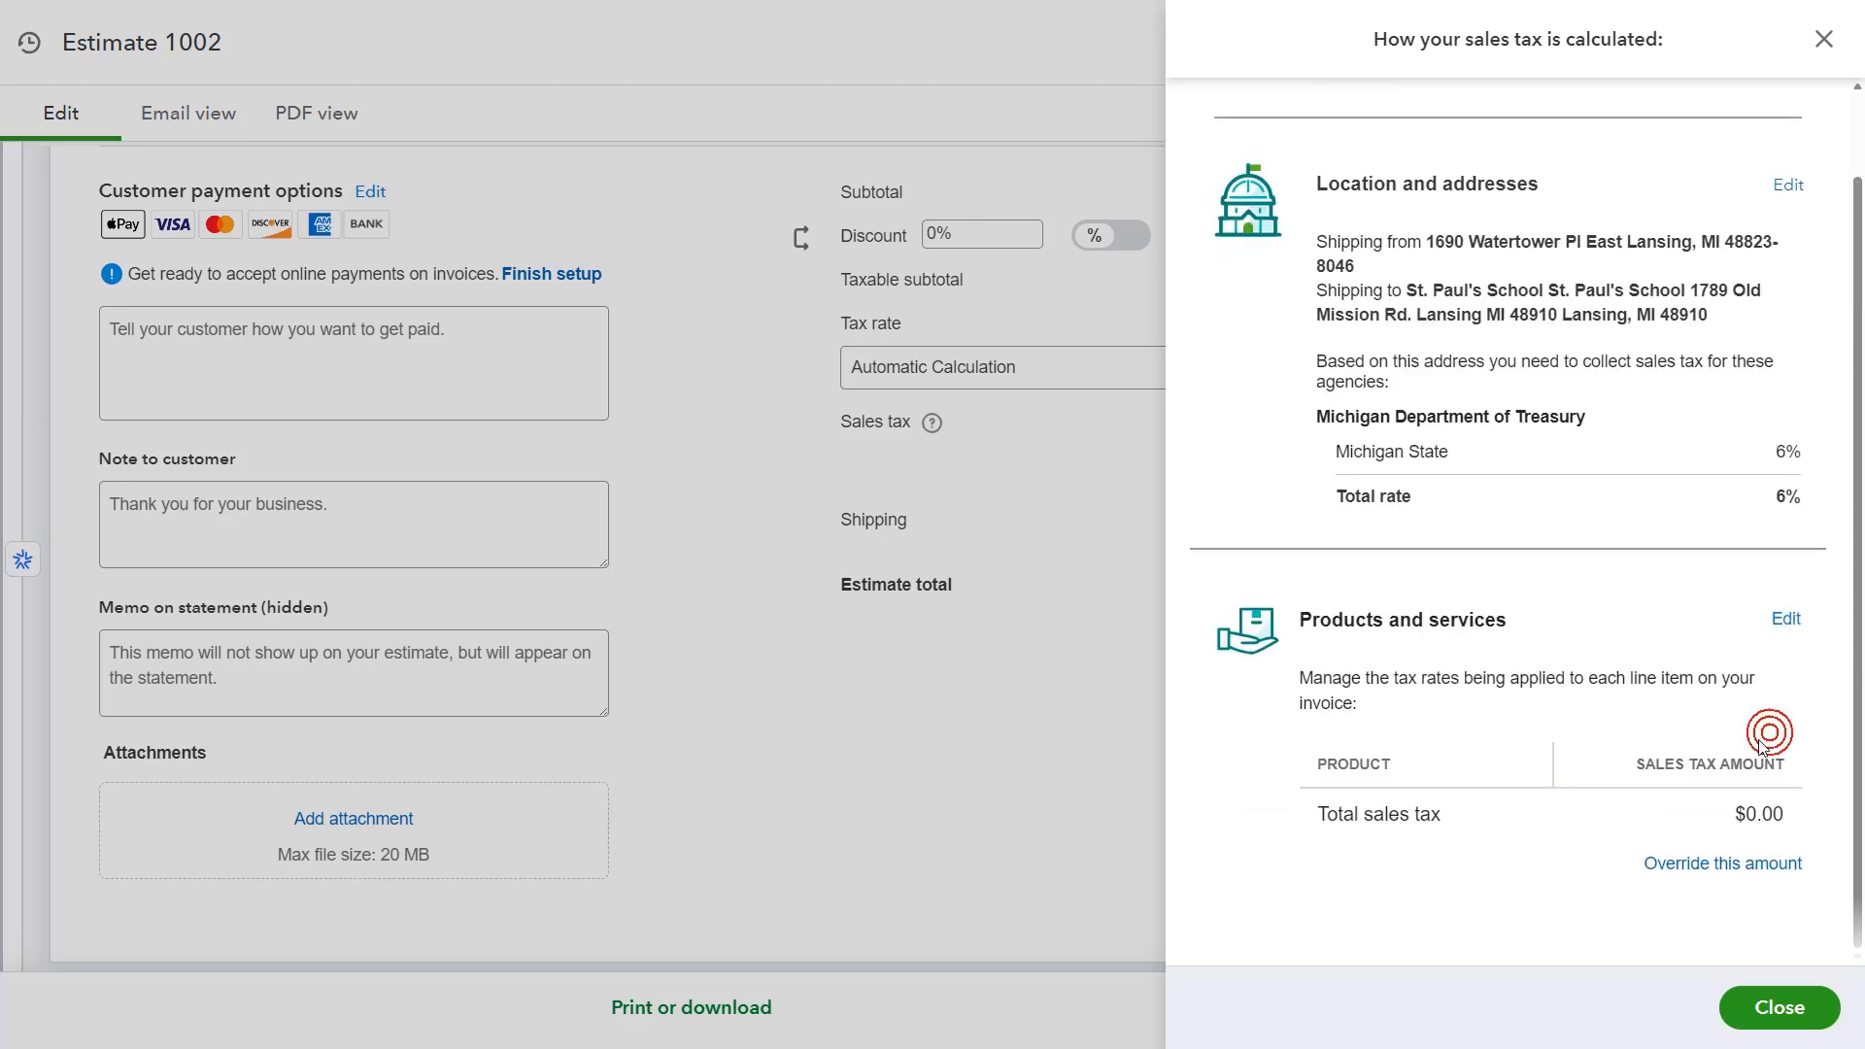
# - Mark the customer as tax-exempt with reason Educational organization, enter the exemption ID number as details, save and close the tax calculation
pyautogui.click(1786, 117)
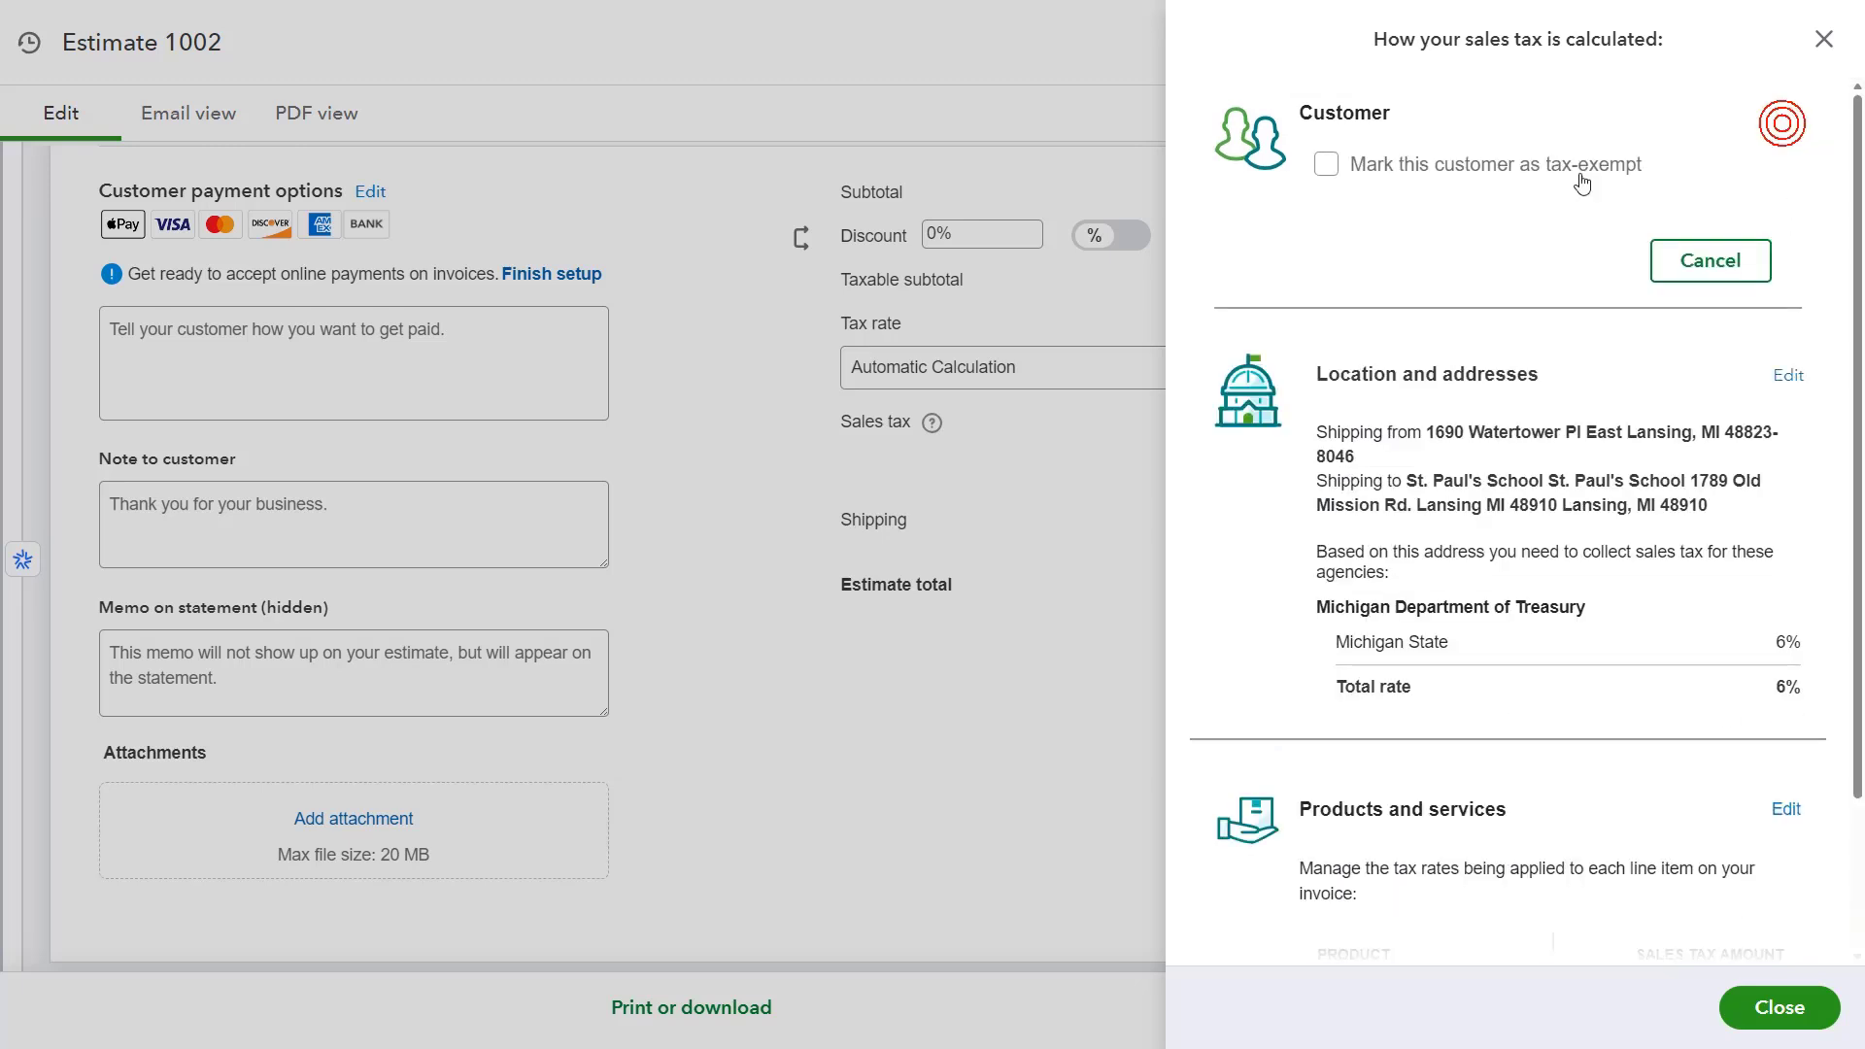
pyautogui.click(1339, 170)
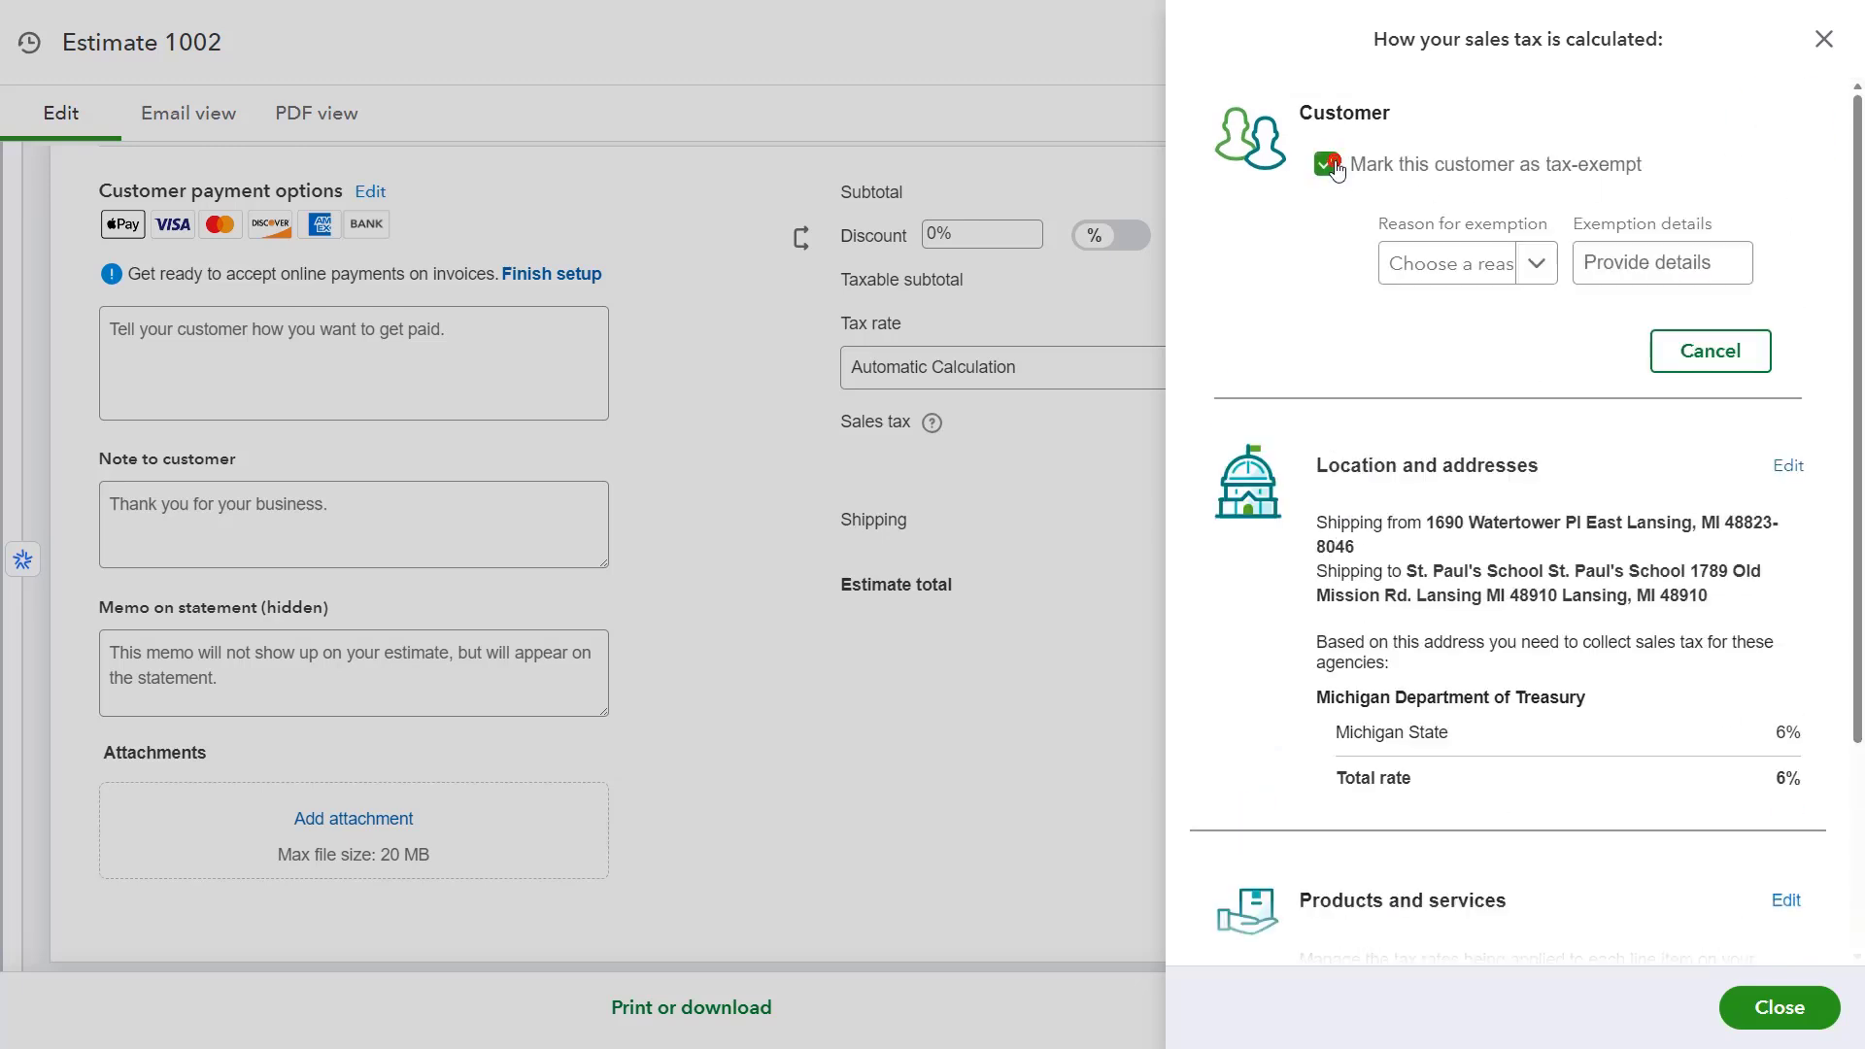
pyautogui.click(1534, 277)
pyautogui.scroll(-1, 1525, 418)
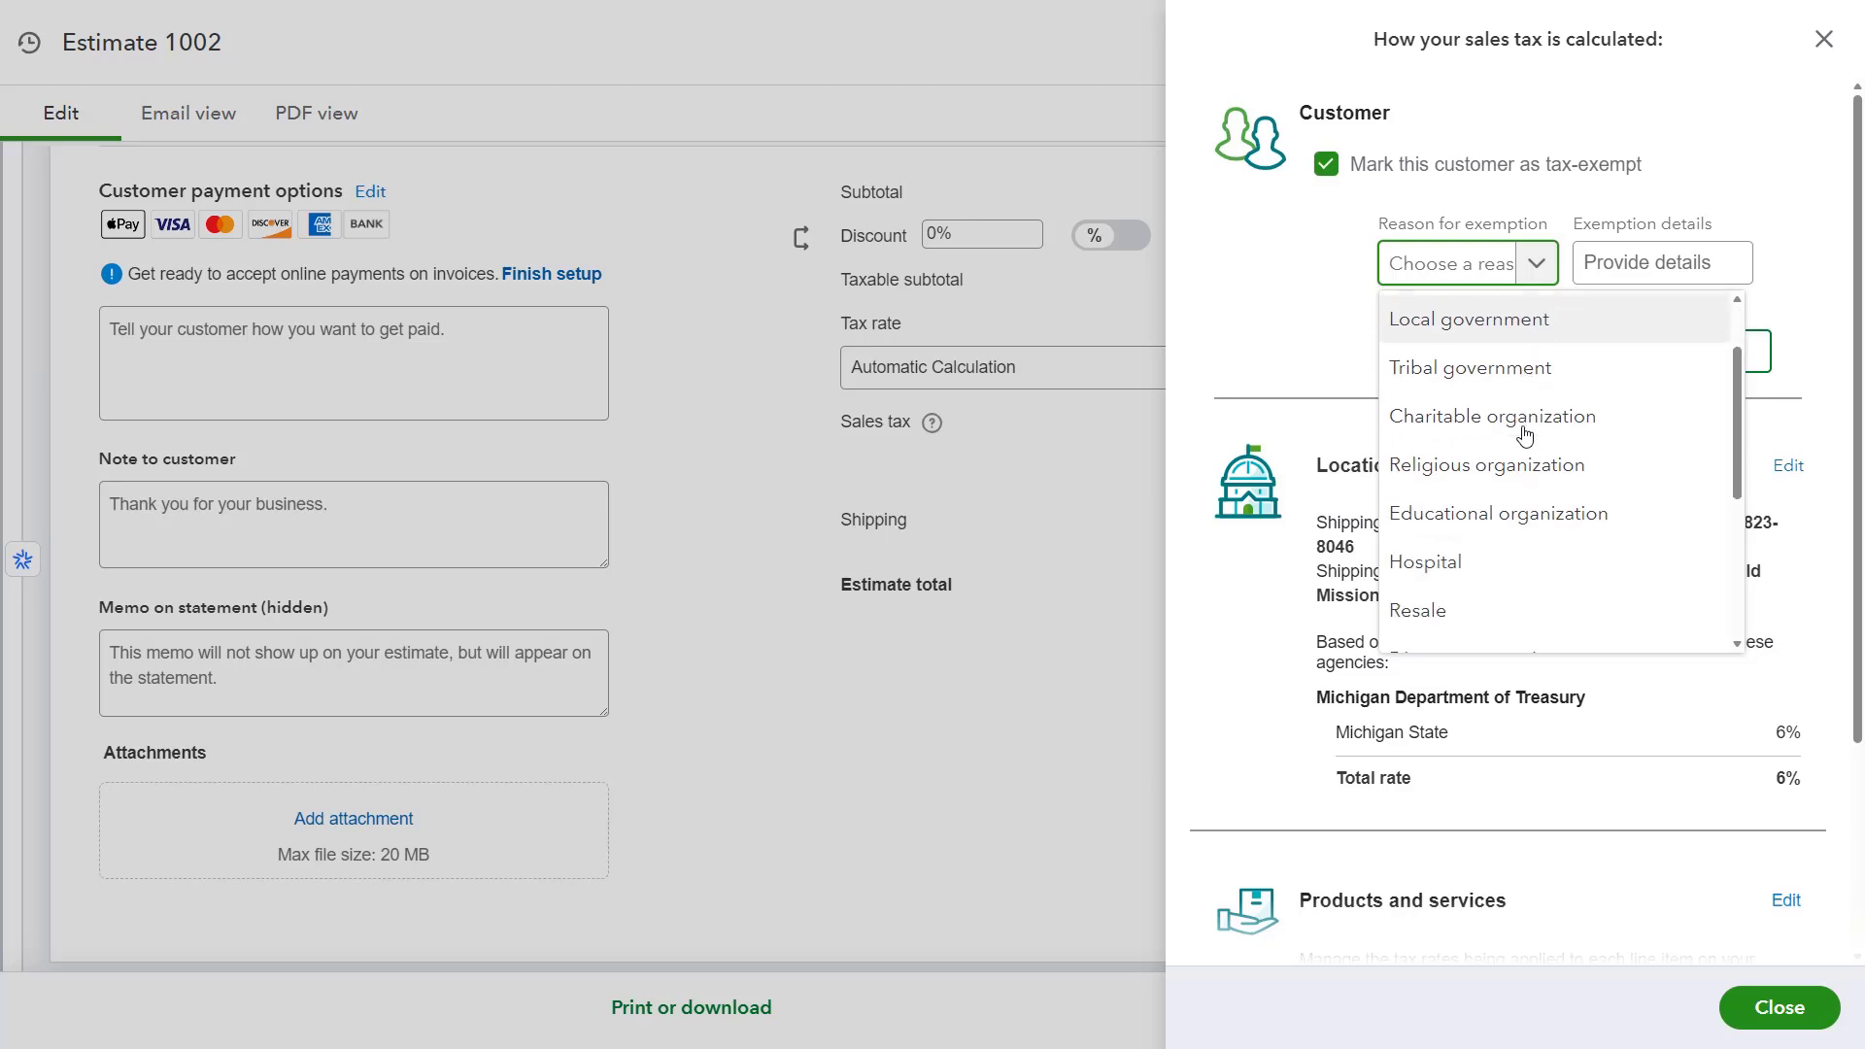
pyautogui.click(1530, 512)
pyautogui.click(1618, 264)
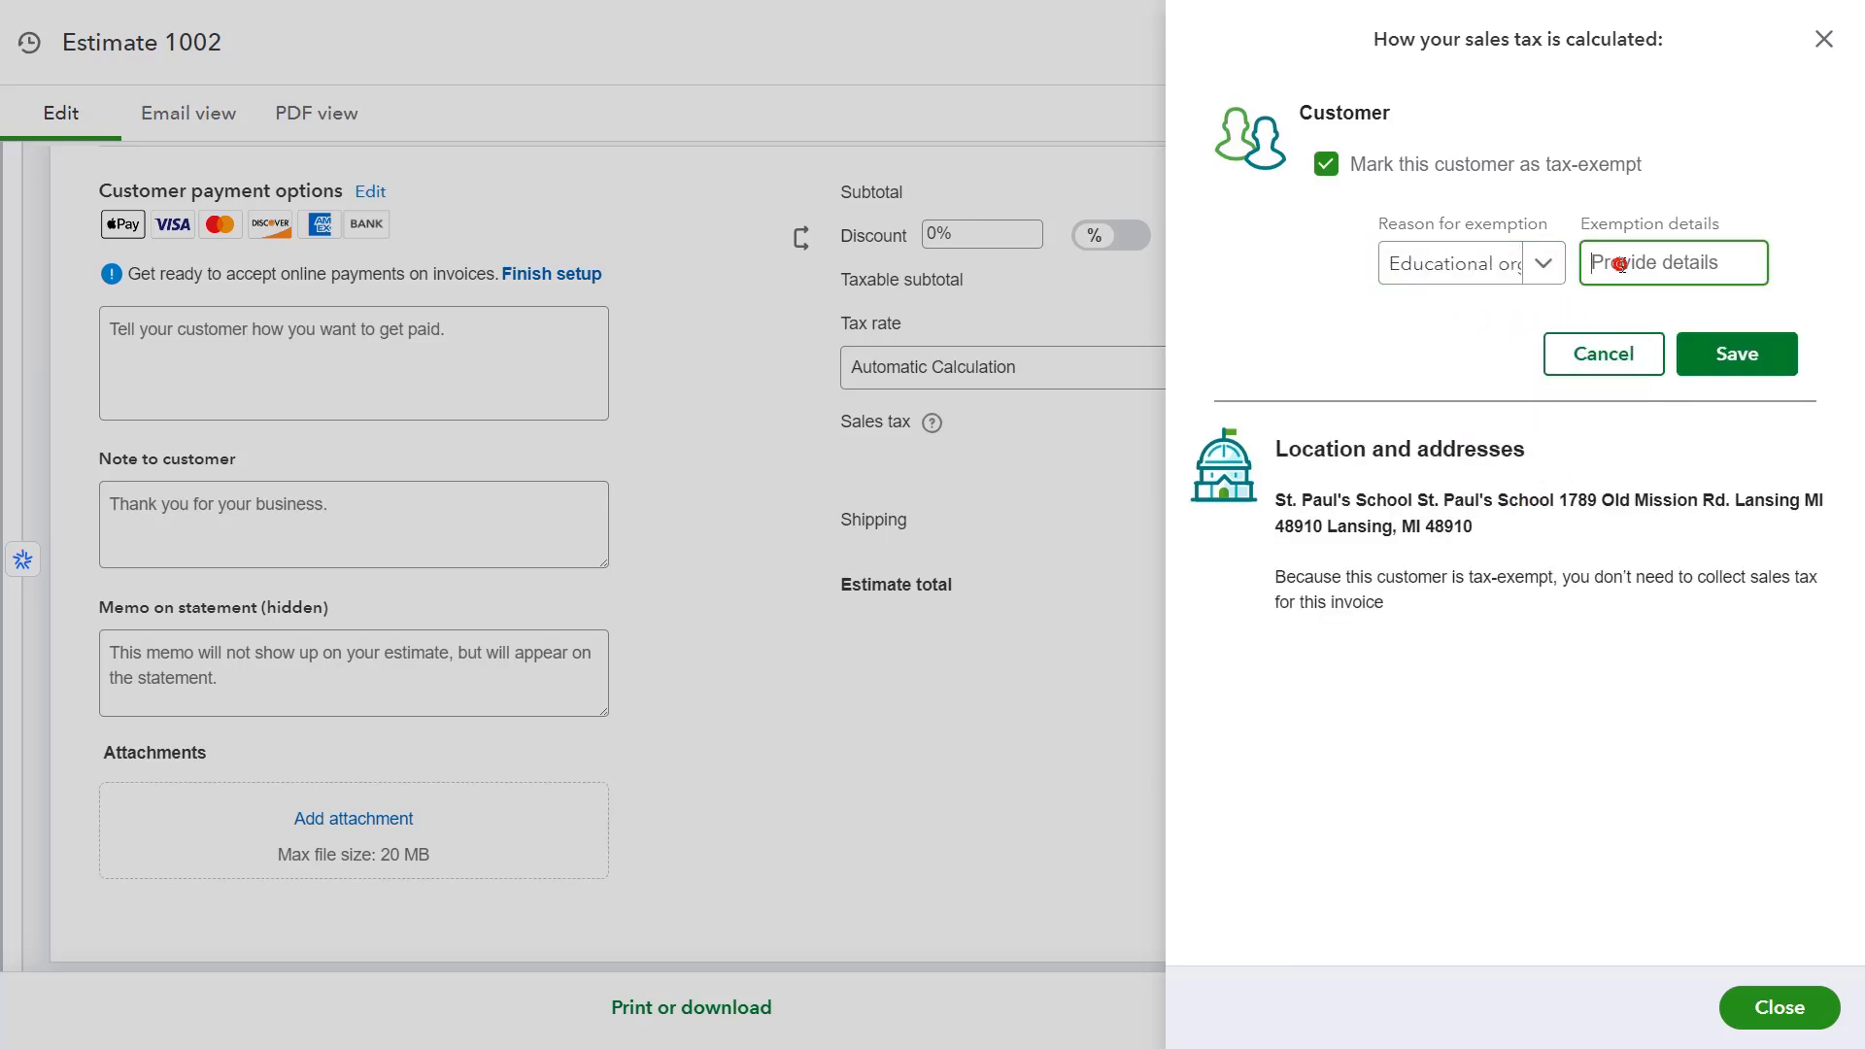
pyautogui.write('38-1234567')
pyautogui.click(1732, 354)
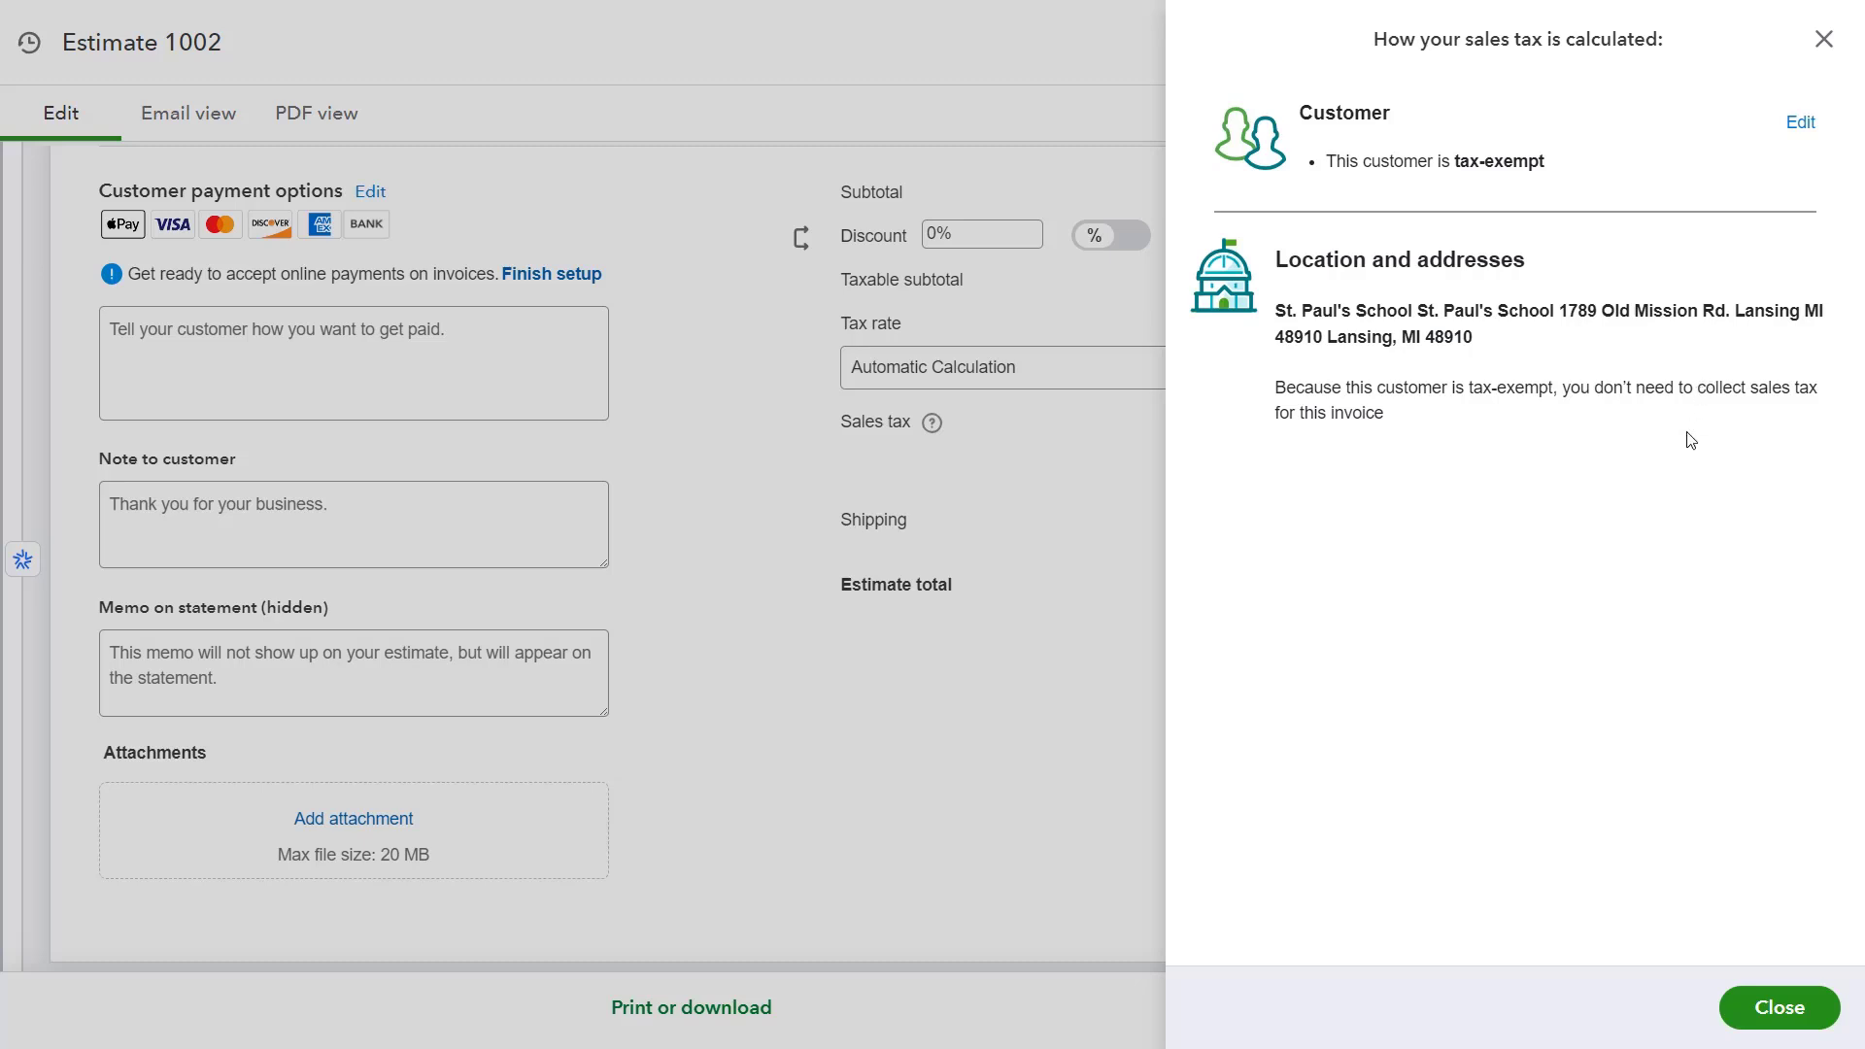
pyautogui.click(1749, 1007)
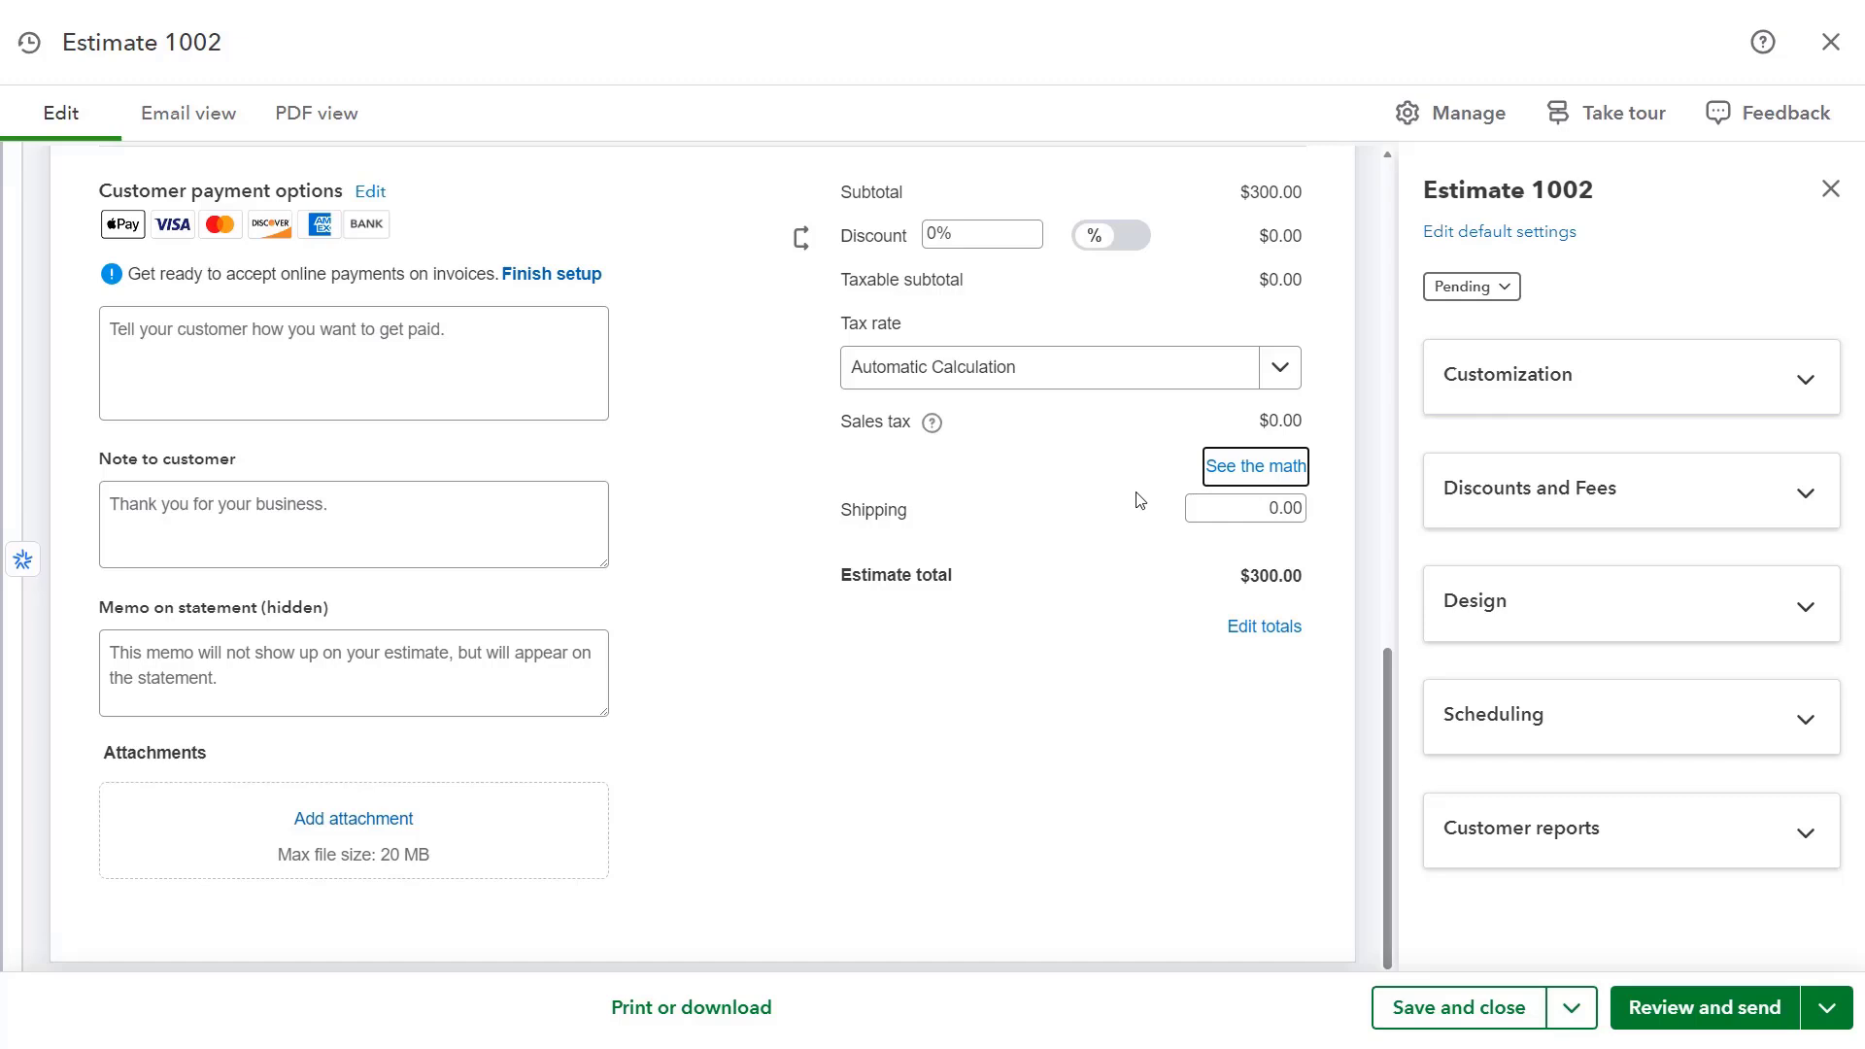
# - Try the discount as a dollar amount and after sales tax, restoring a percentage discount before tax, and leave shipping empty
pyautogui.click(1103, 241)
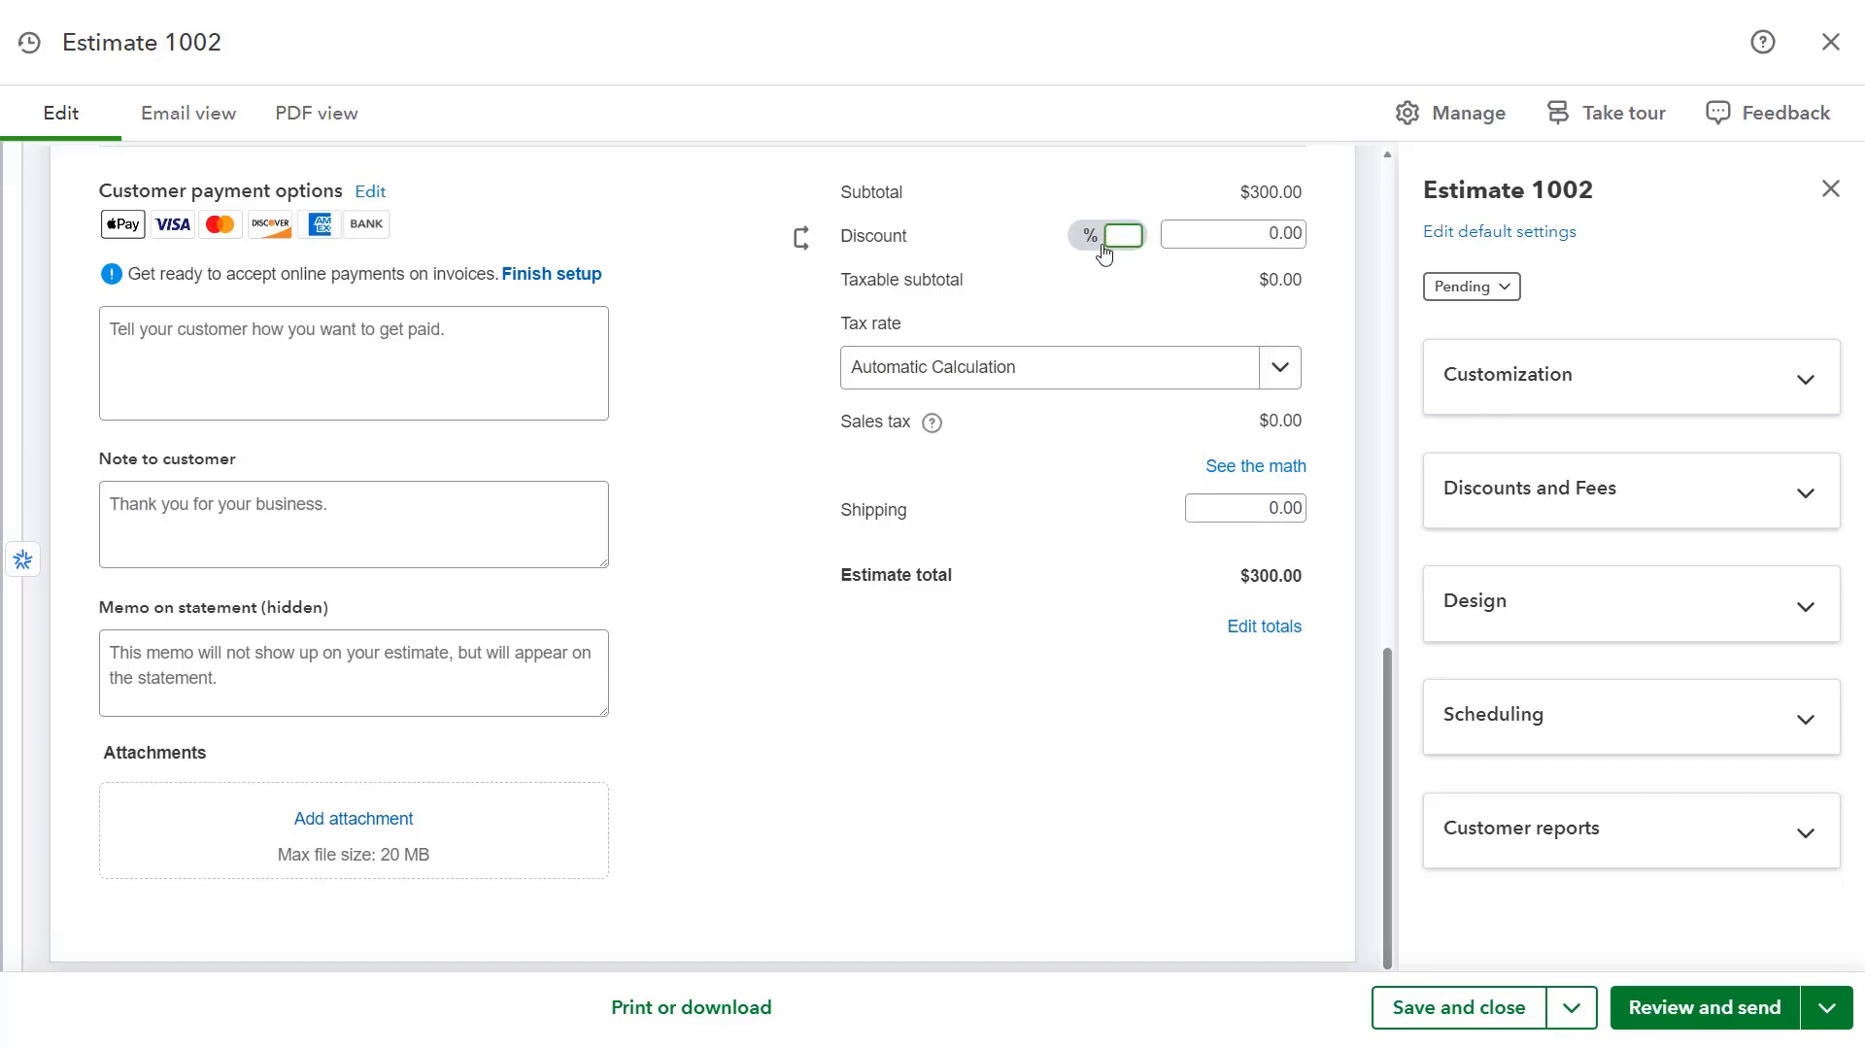
pyautogui.click(1103, 246)
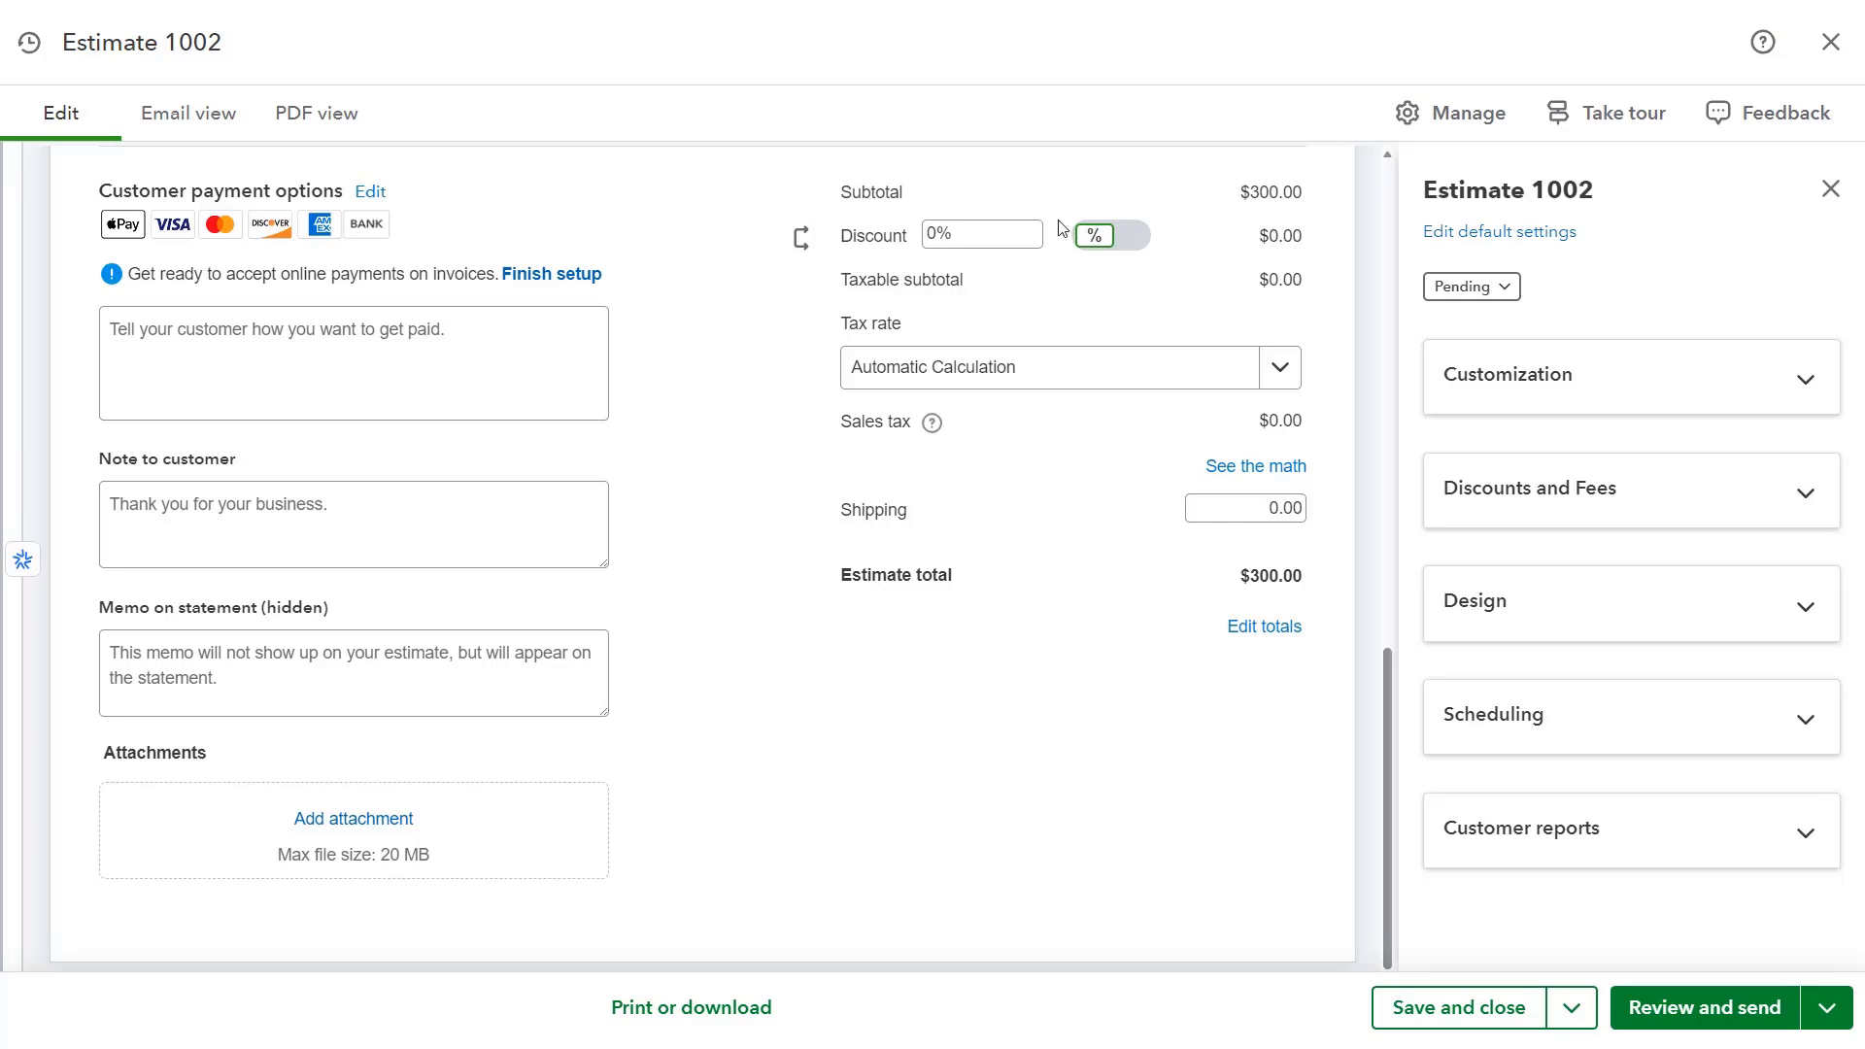
pyautogui.click(1014, 231)
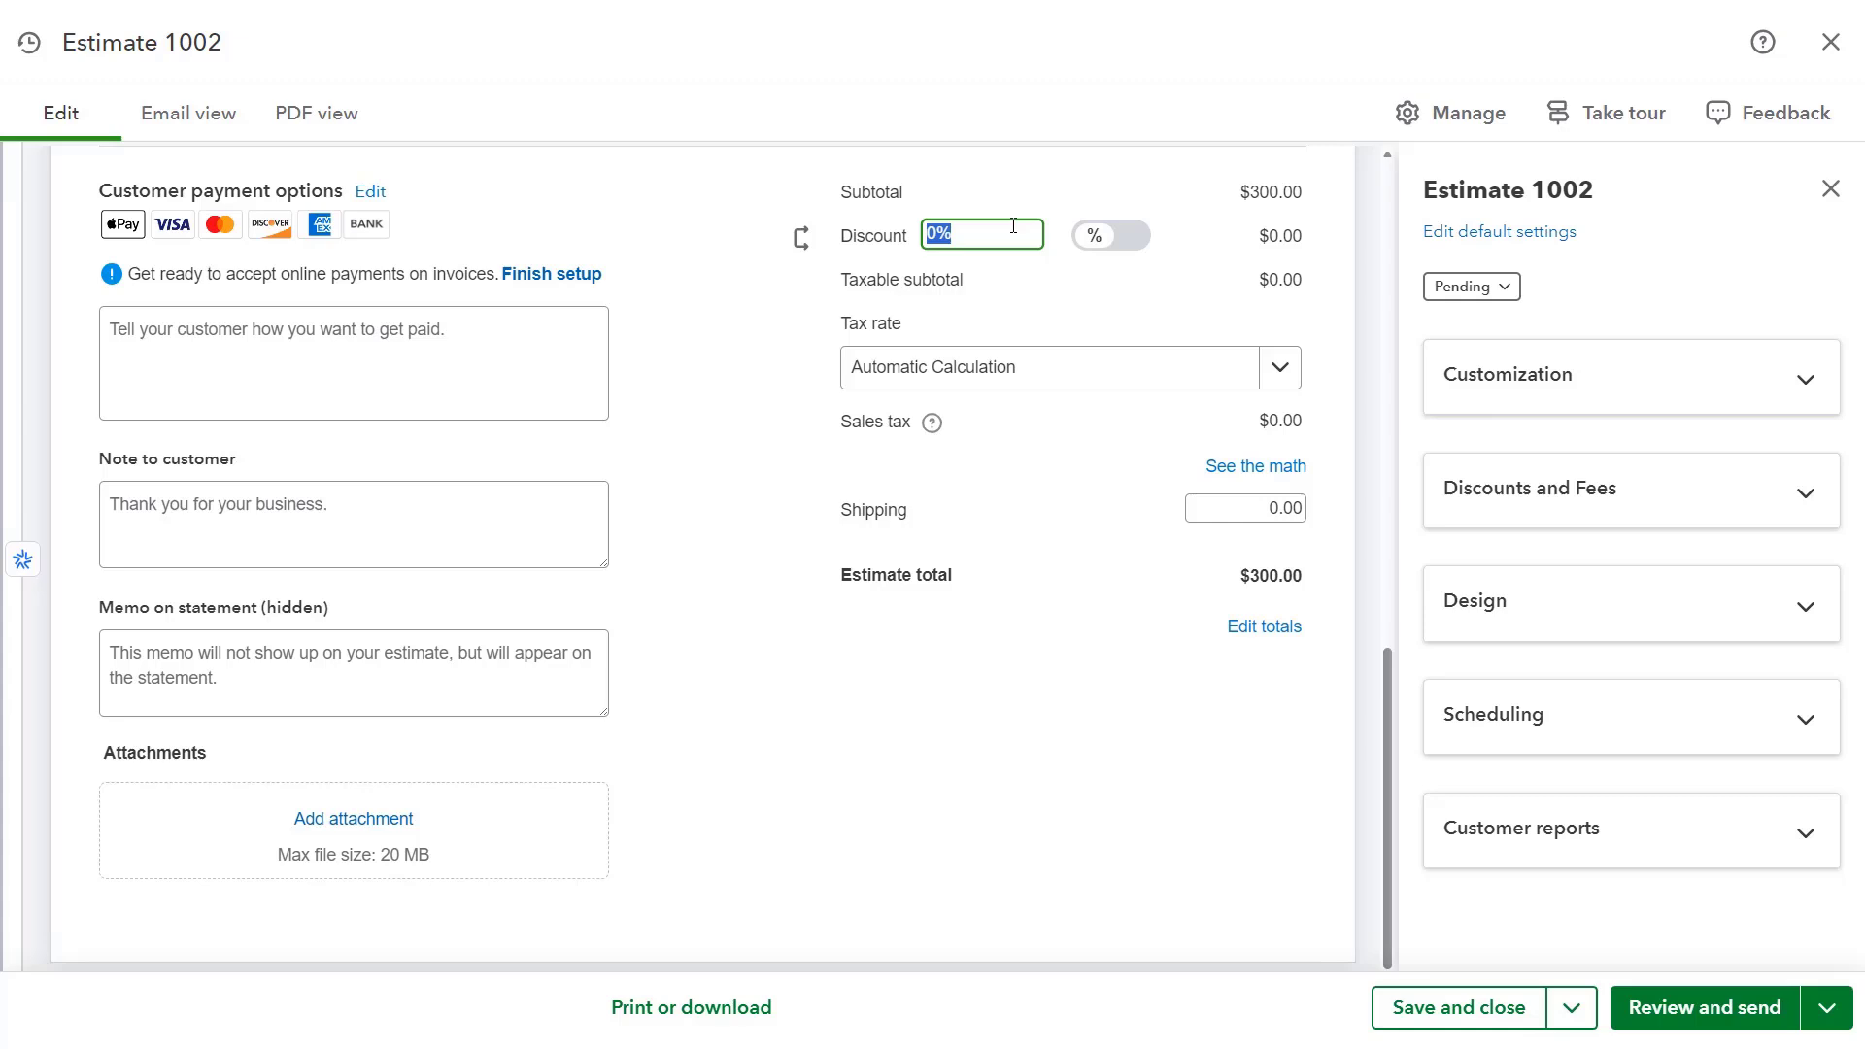
pyautogui.click(802, 239)
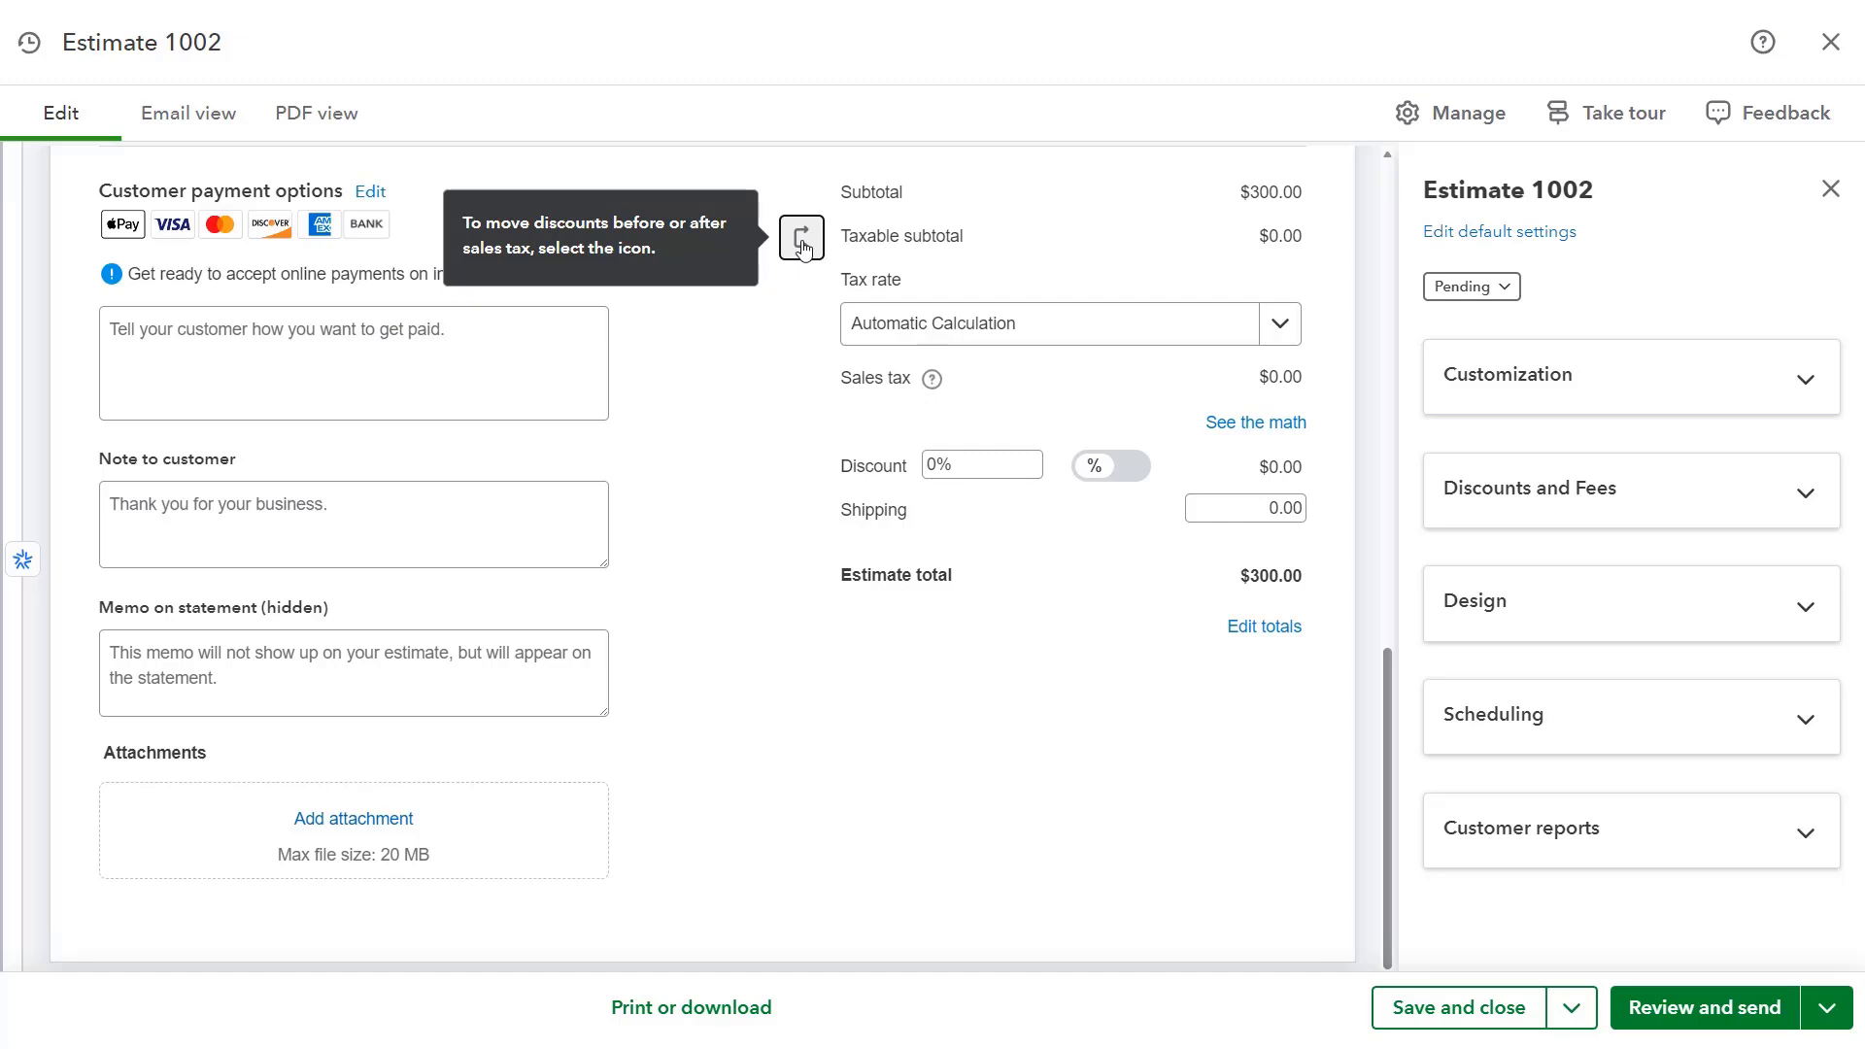
pyautogui.click(802, 243)
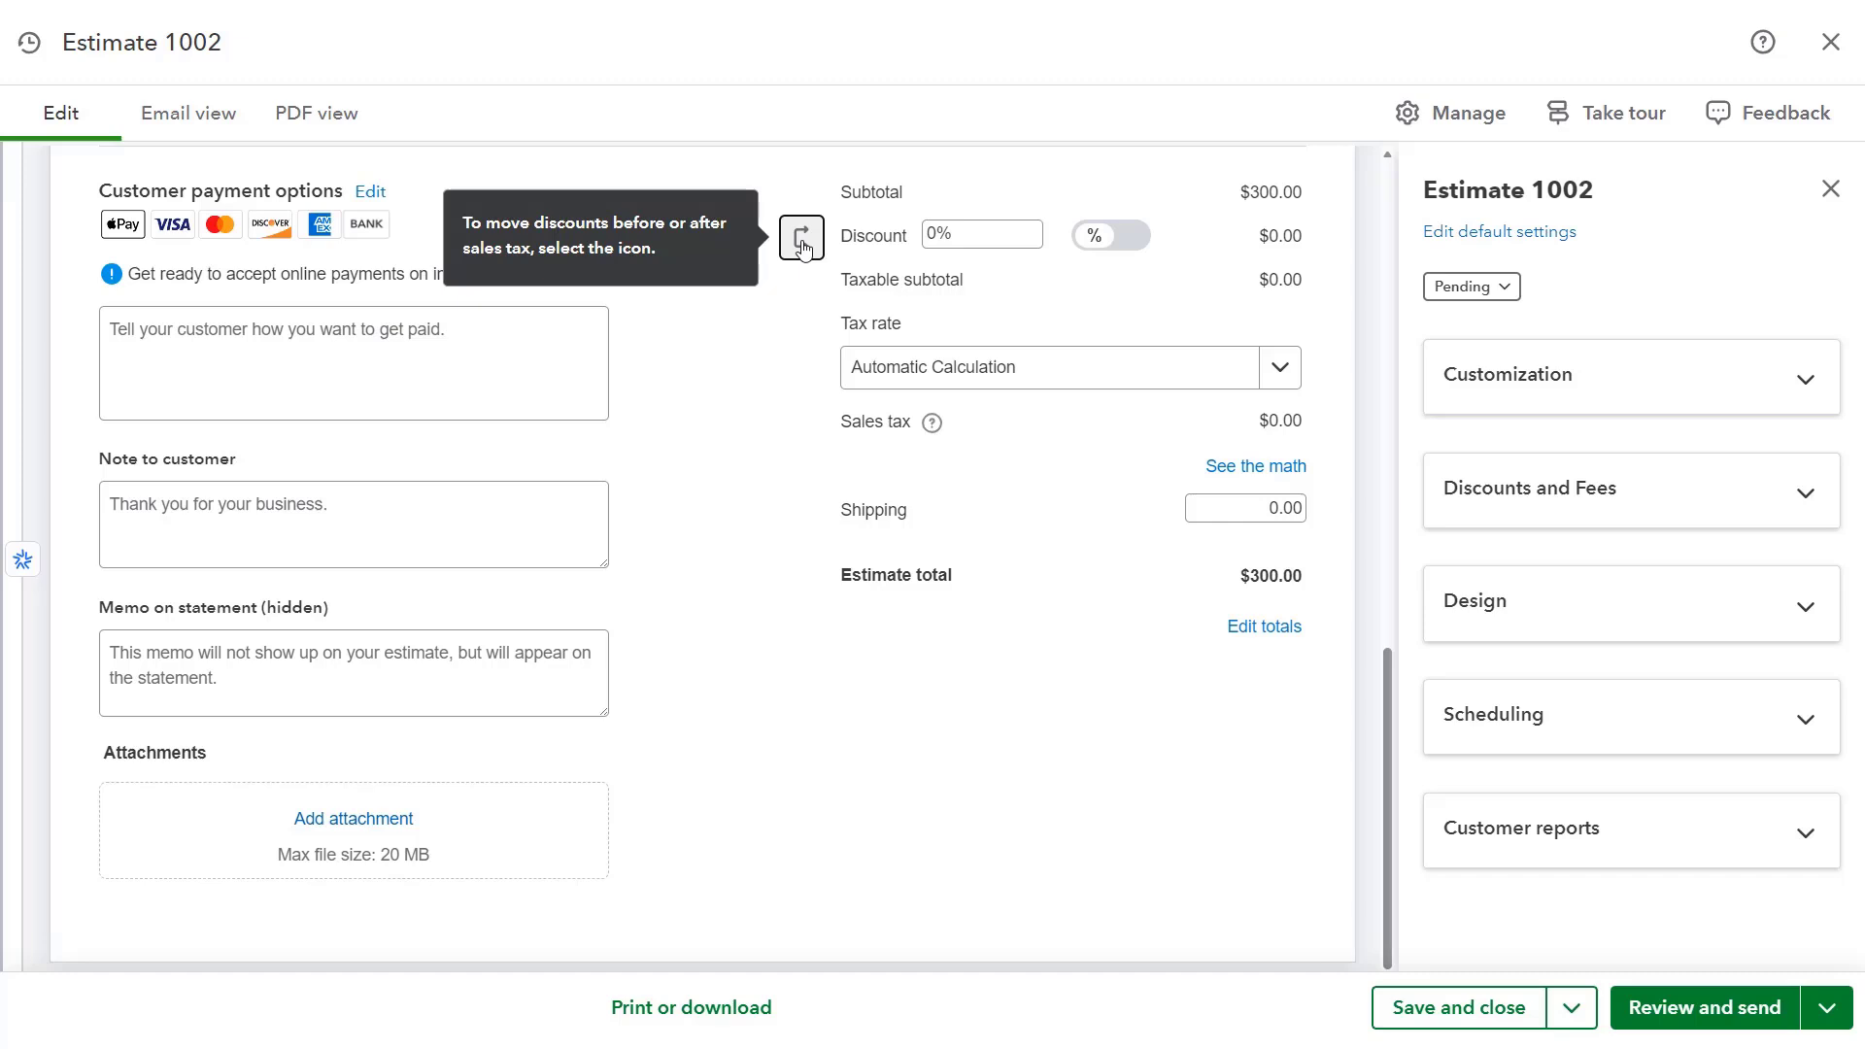
pyautogui.click(1255, 508)
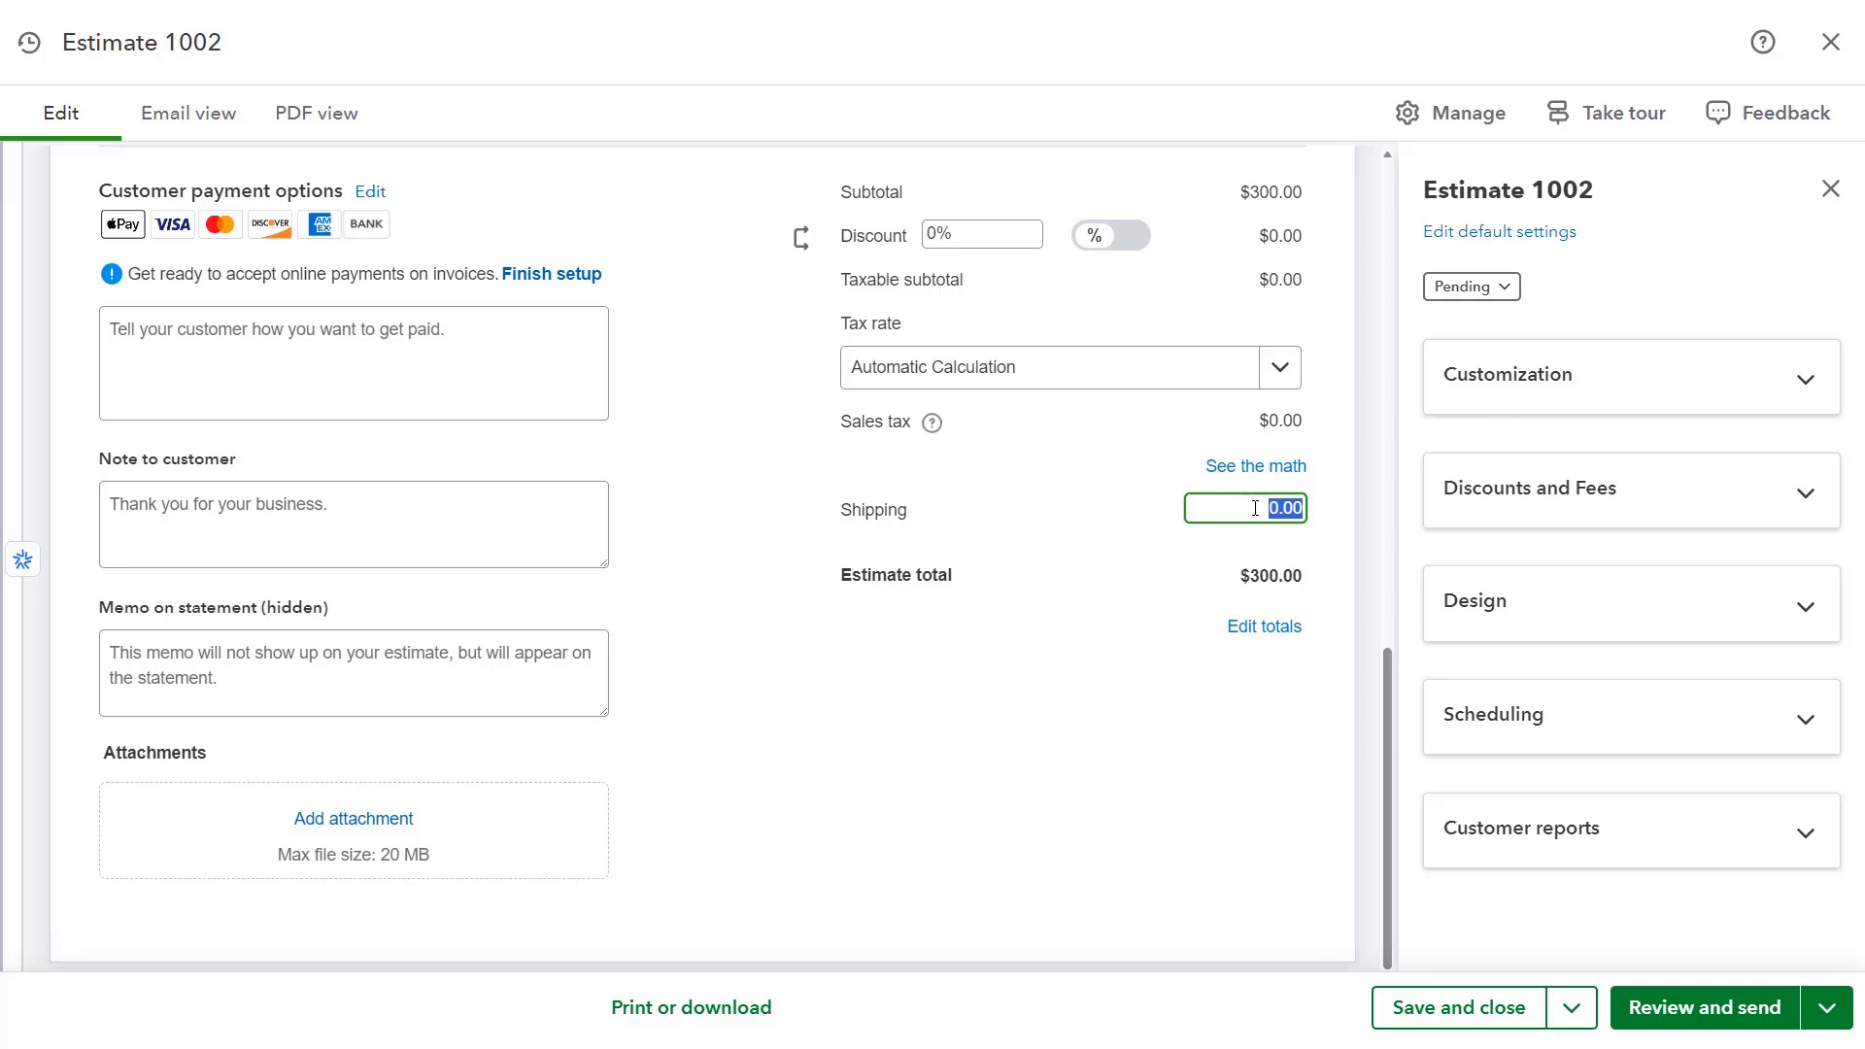
pyautogui.click(1226, 583)
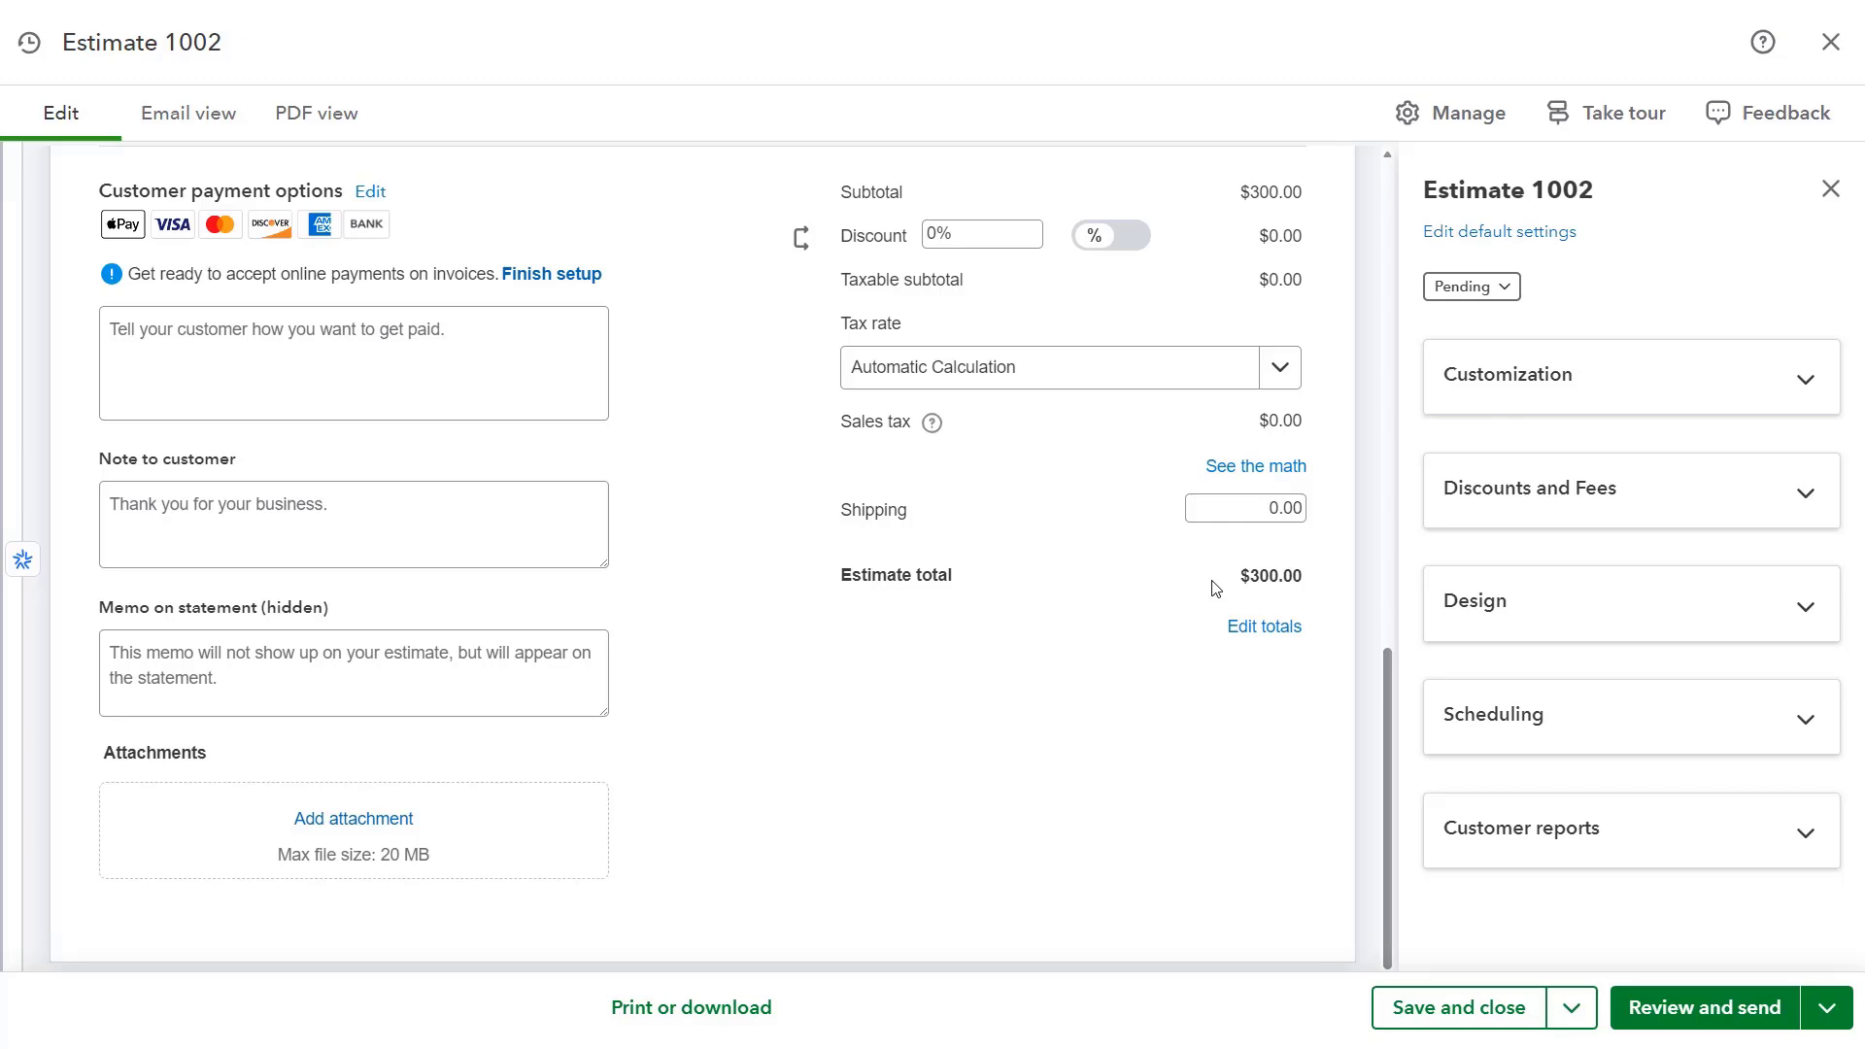
# - Open the printable version of the estimate, look it over and return to the estimate form
pyautogui.click(731, 1017)
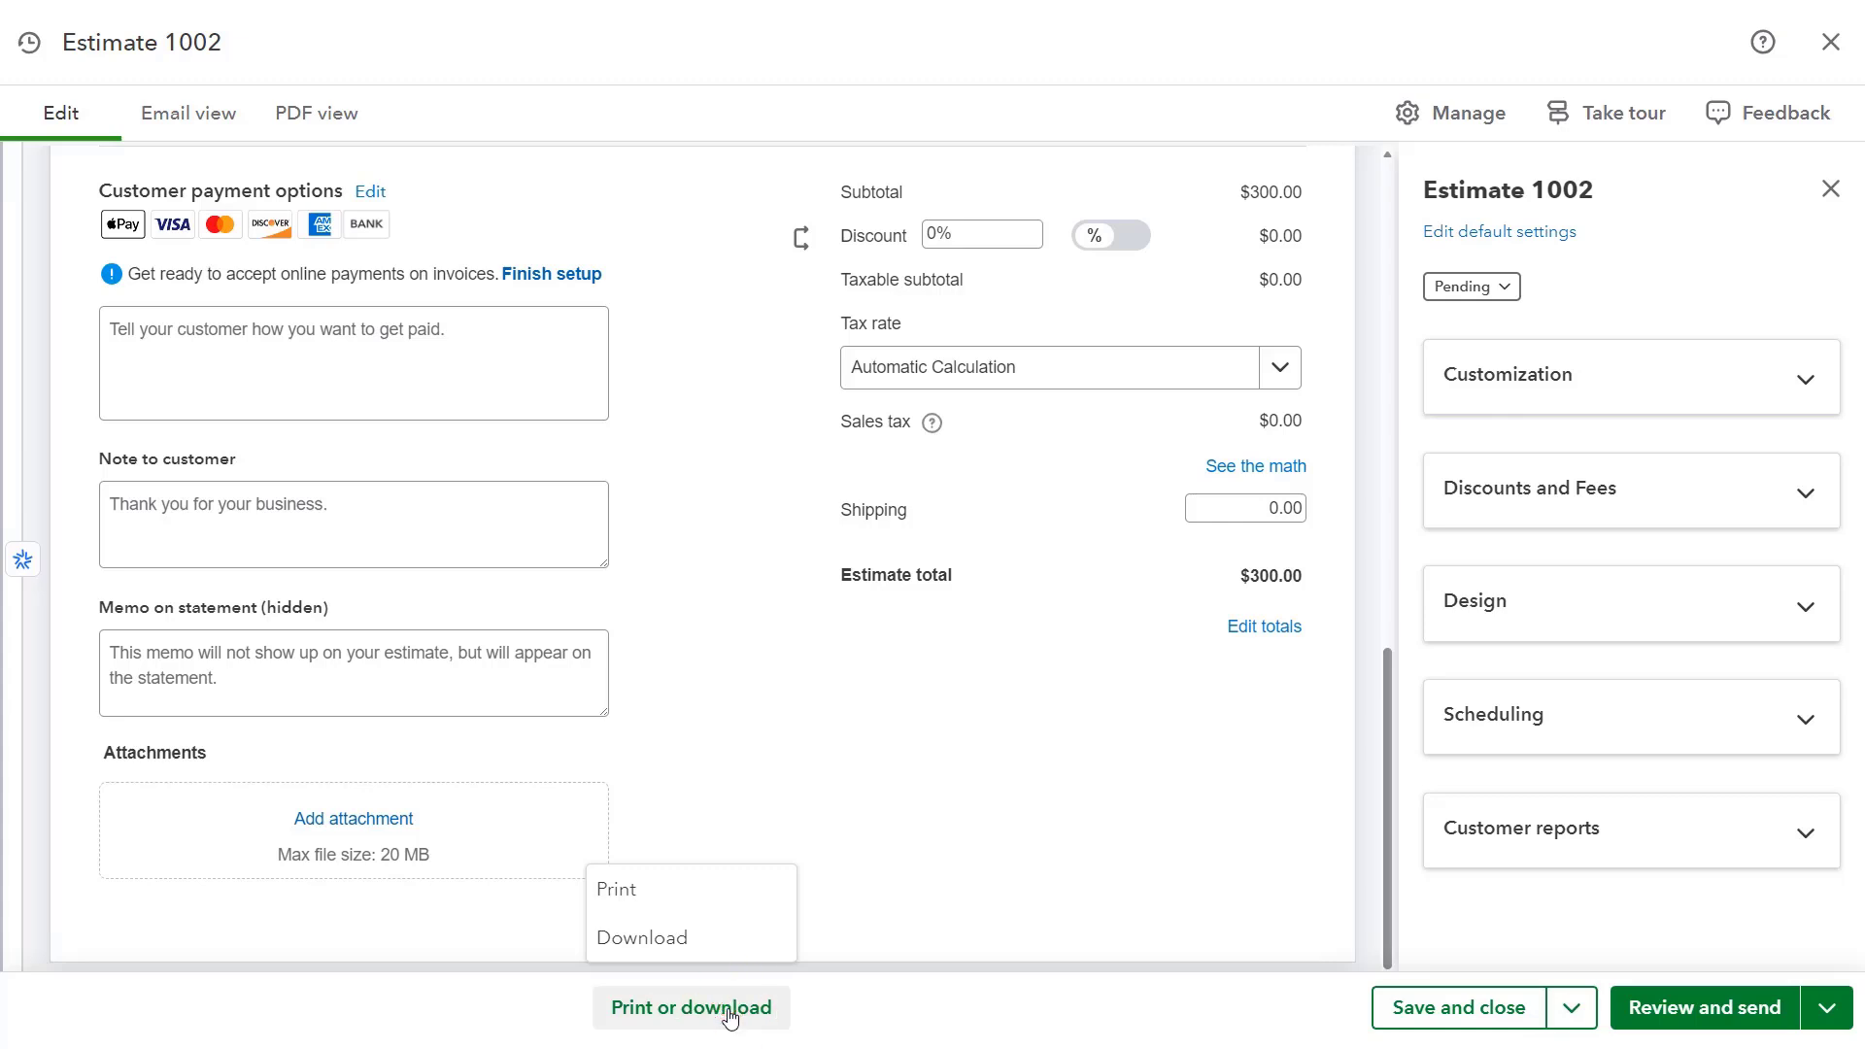
pyautogui.click(733, 901)
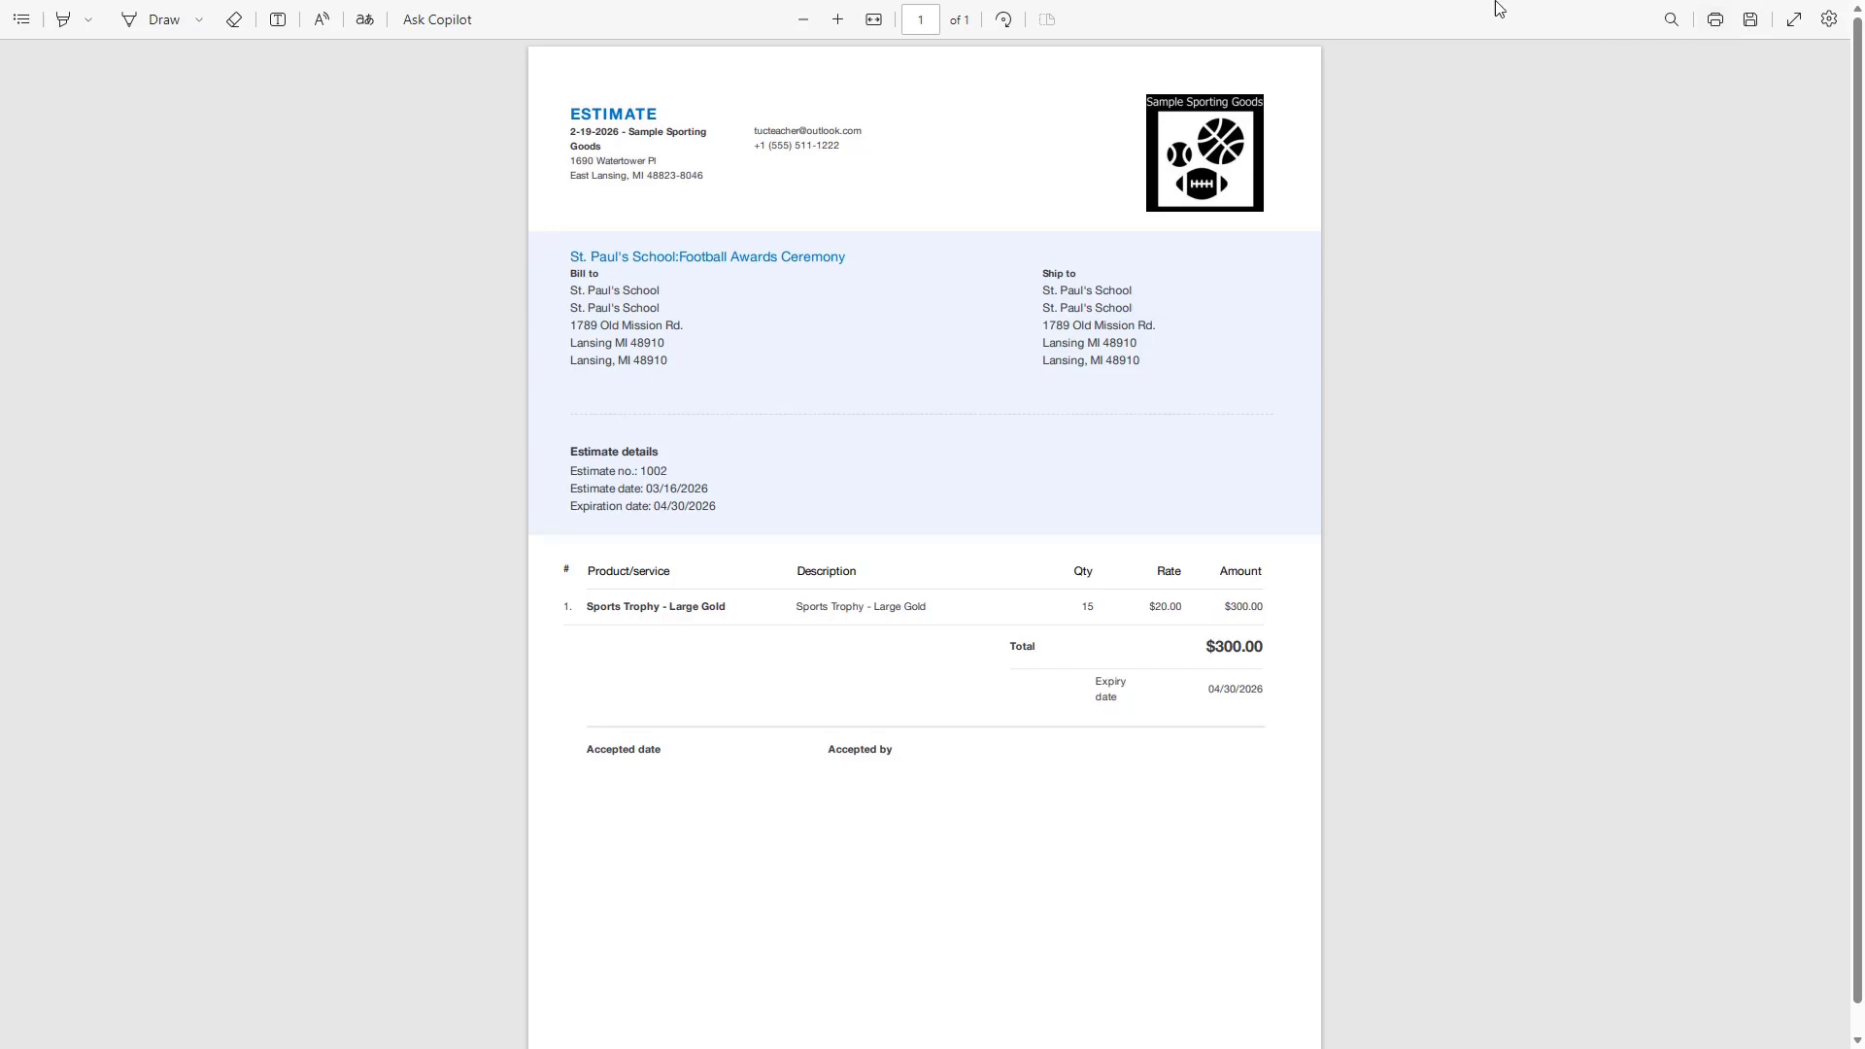
pyautogui.moveTo(1489, 2)
pyautogui.click(488, 19)
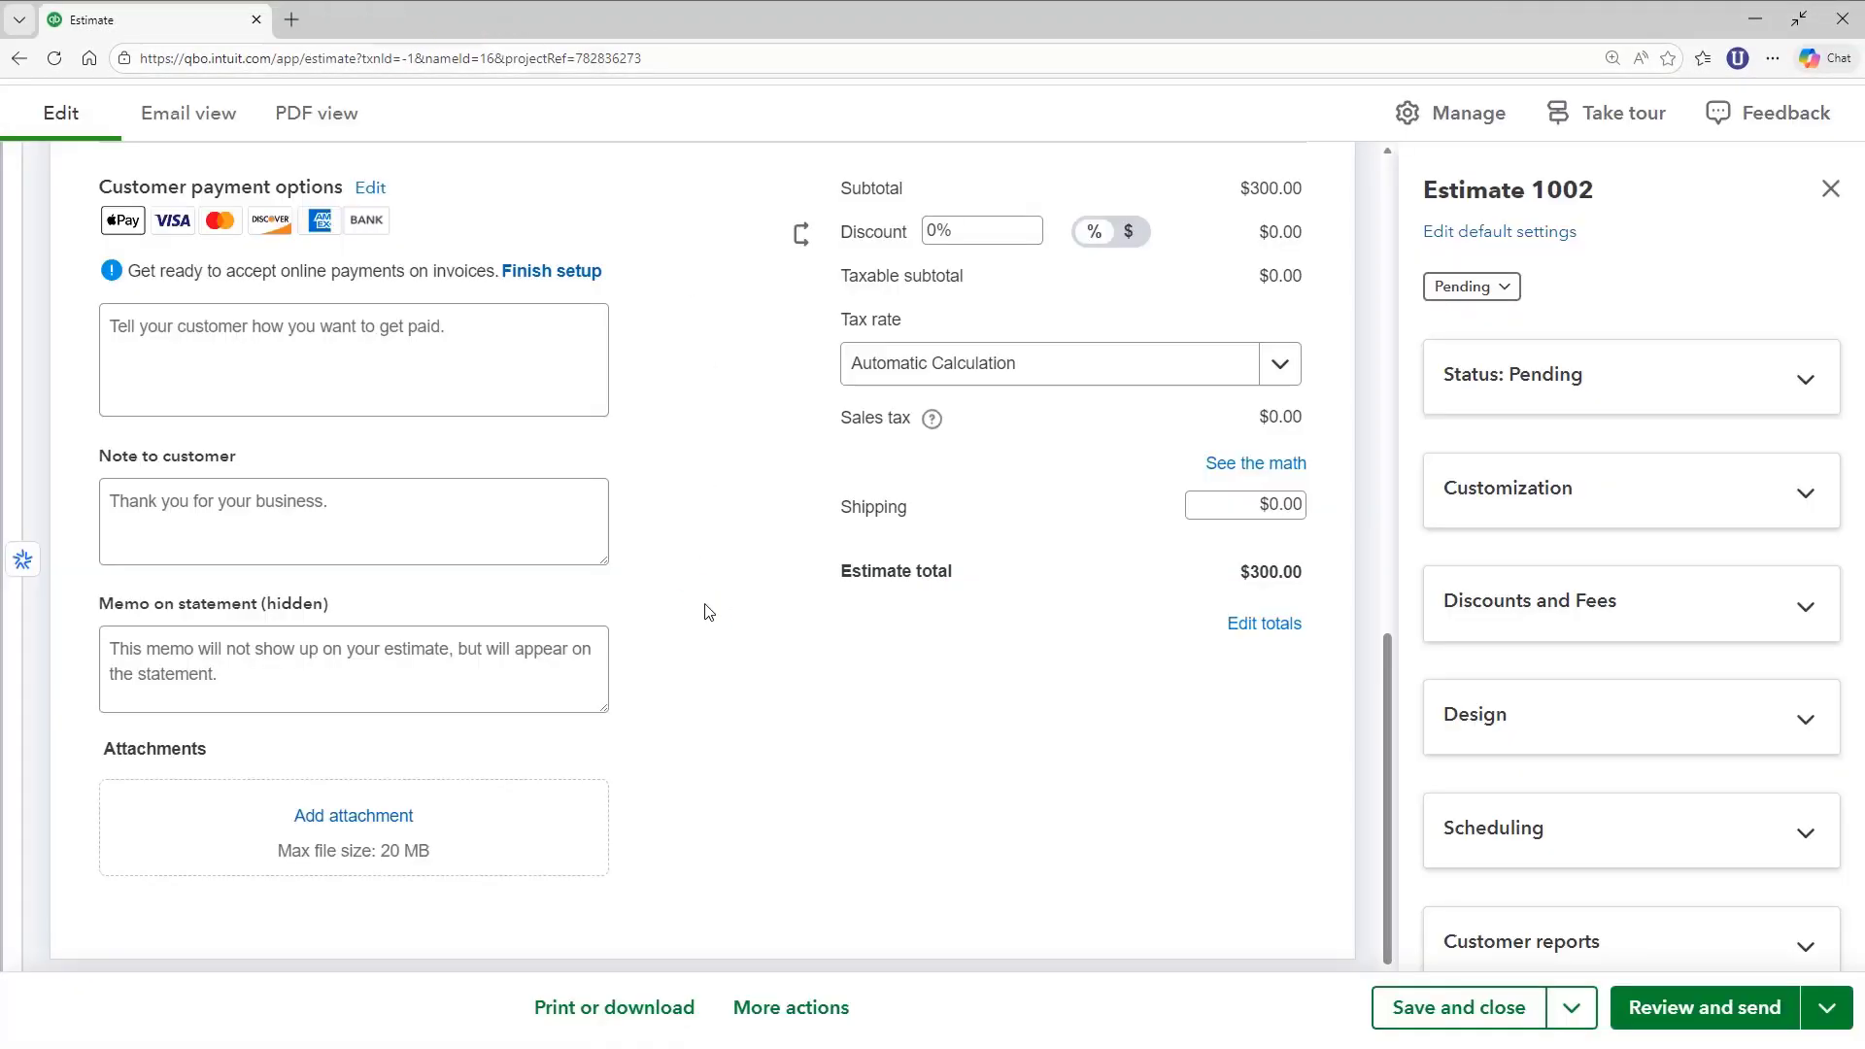
# - Look over the print or download choices and the alternative save options without choosing any
pyautogui.click(656, 1012)
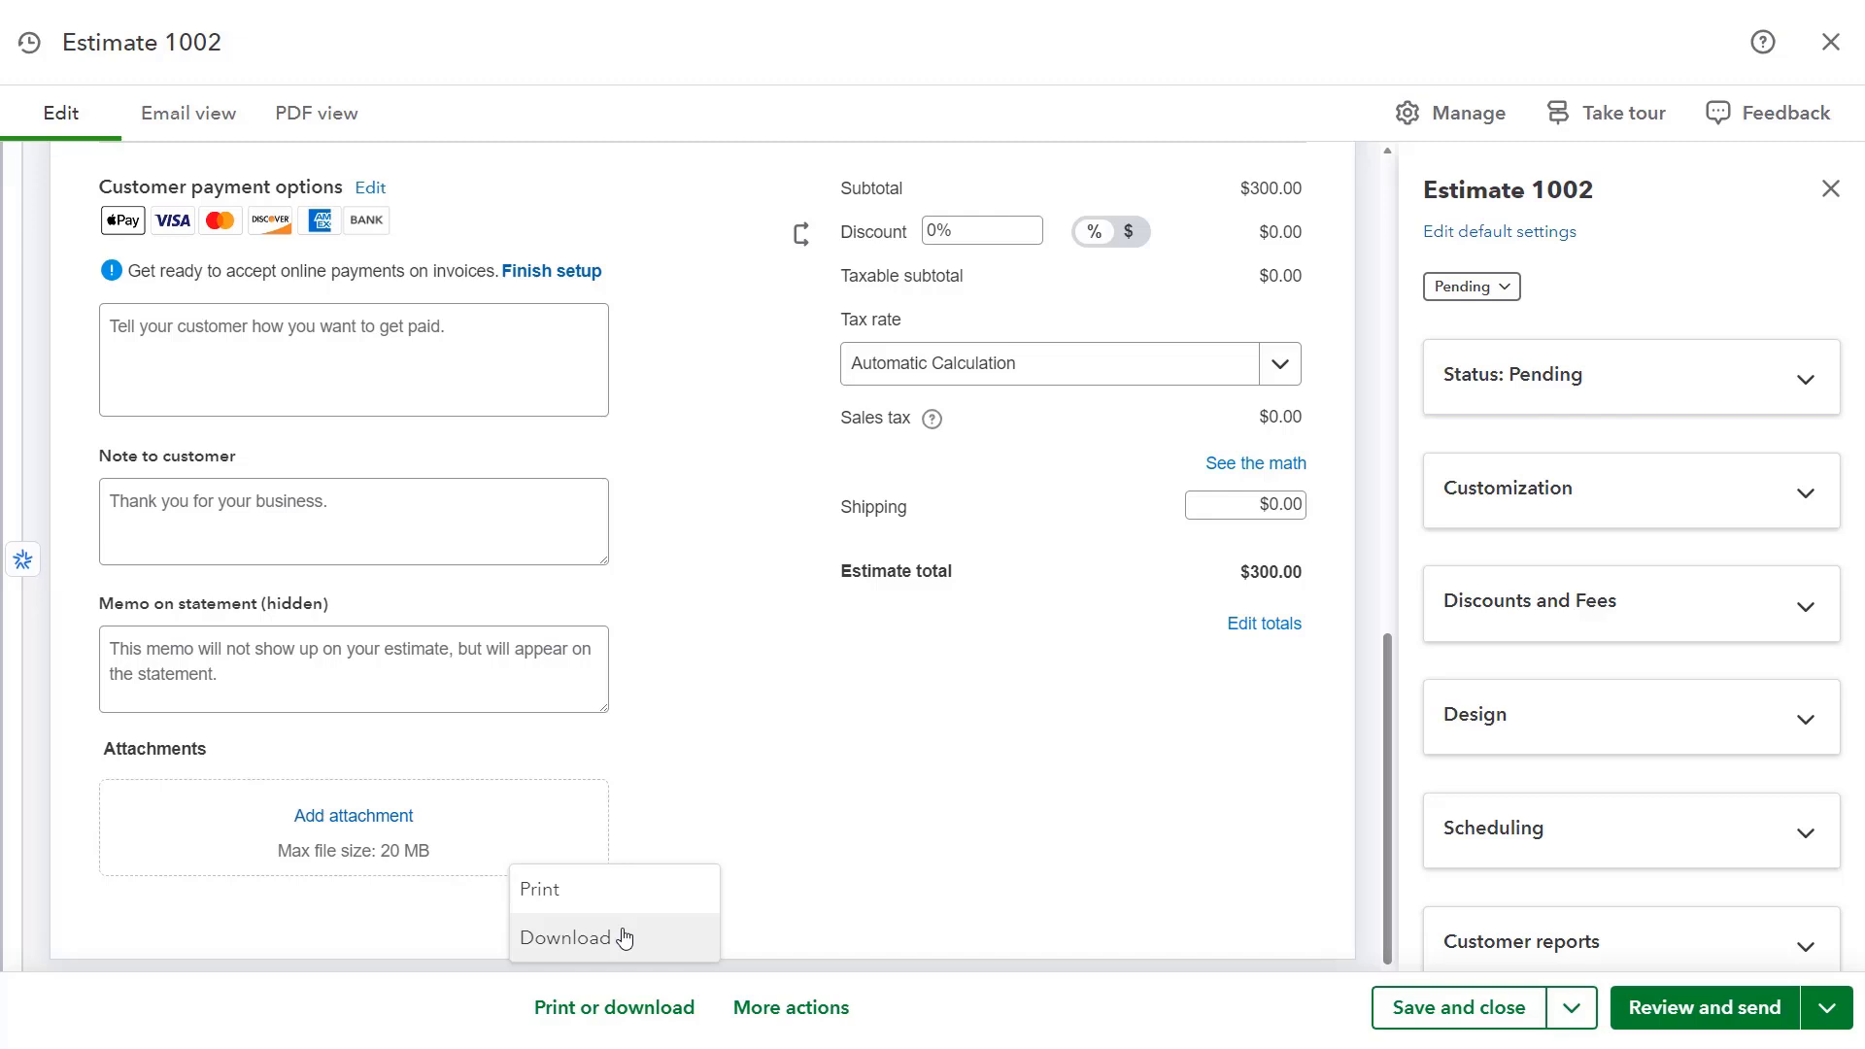
pyautogui.click(956, 1022)
pyautogui.click(956, 1022)
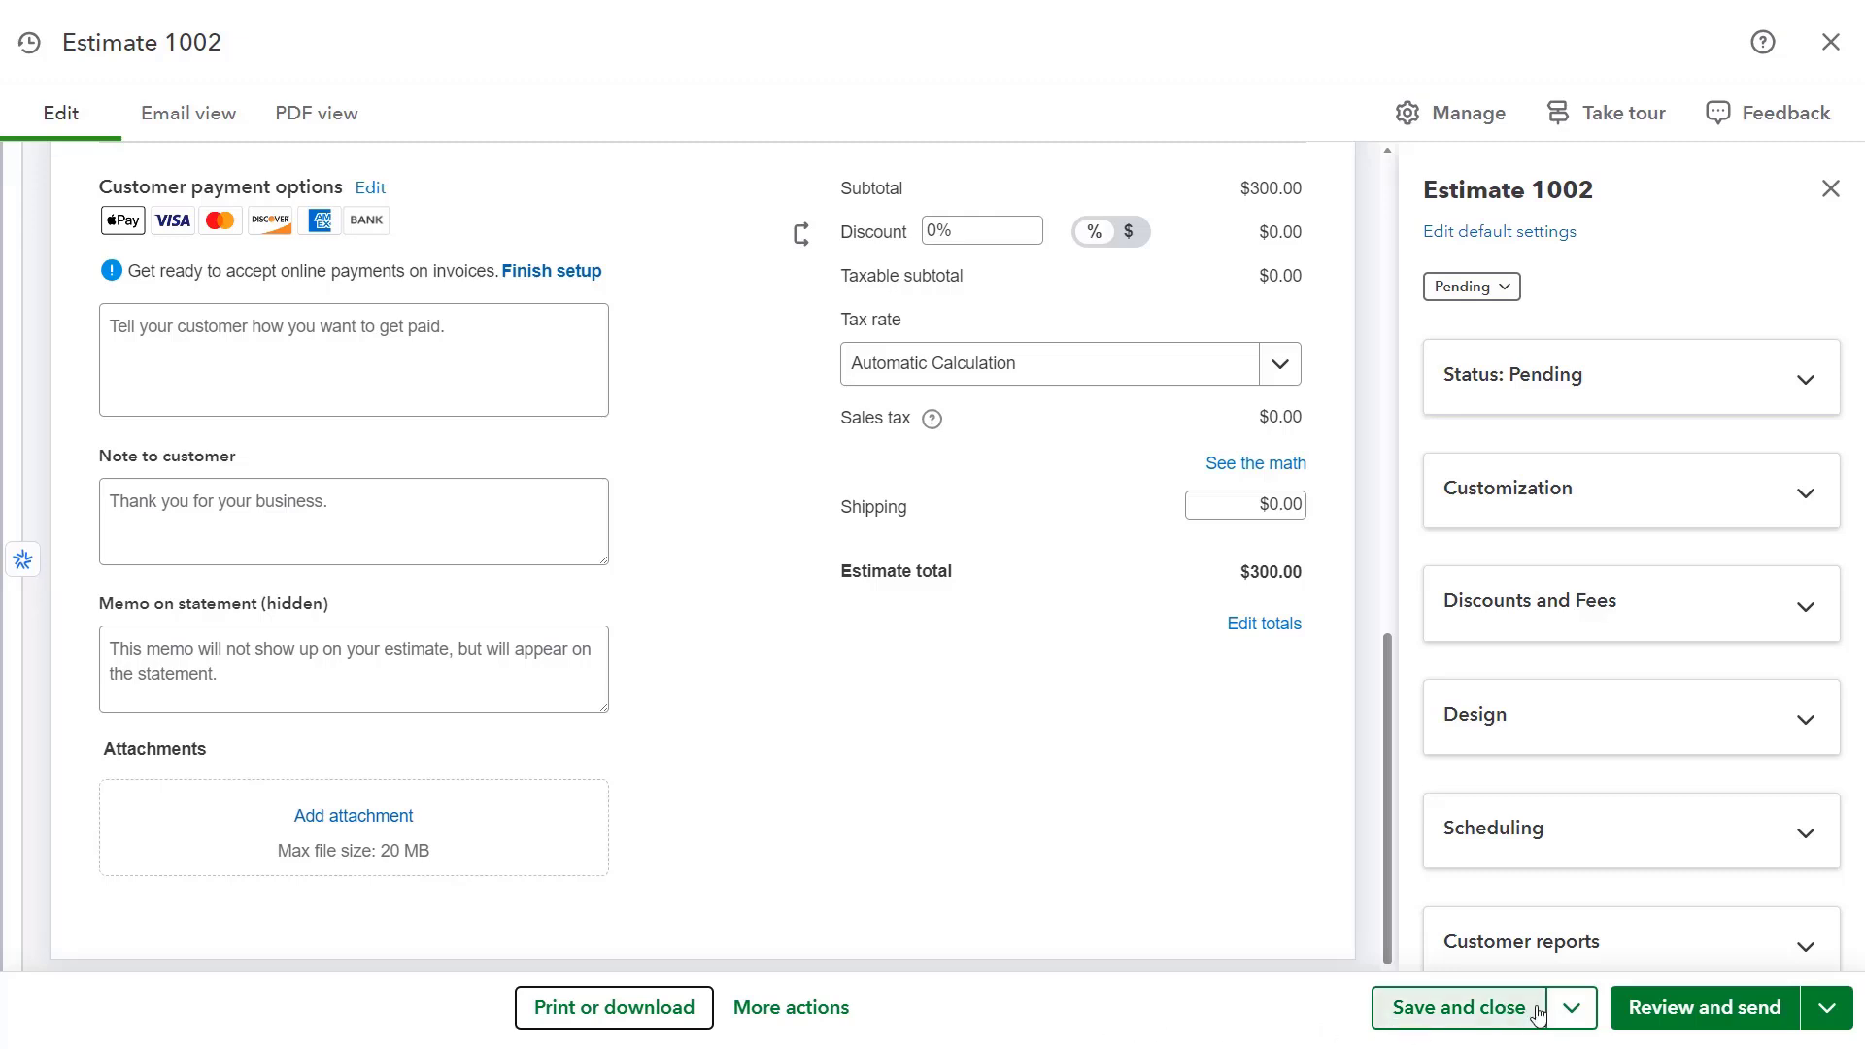
pyautogui.click(1574, 1012)
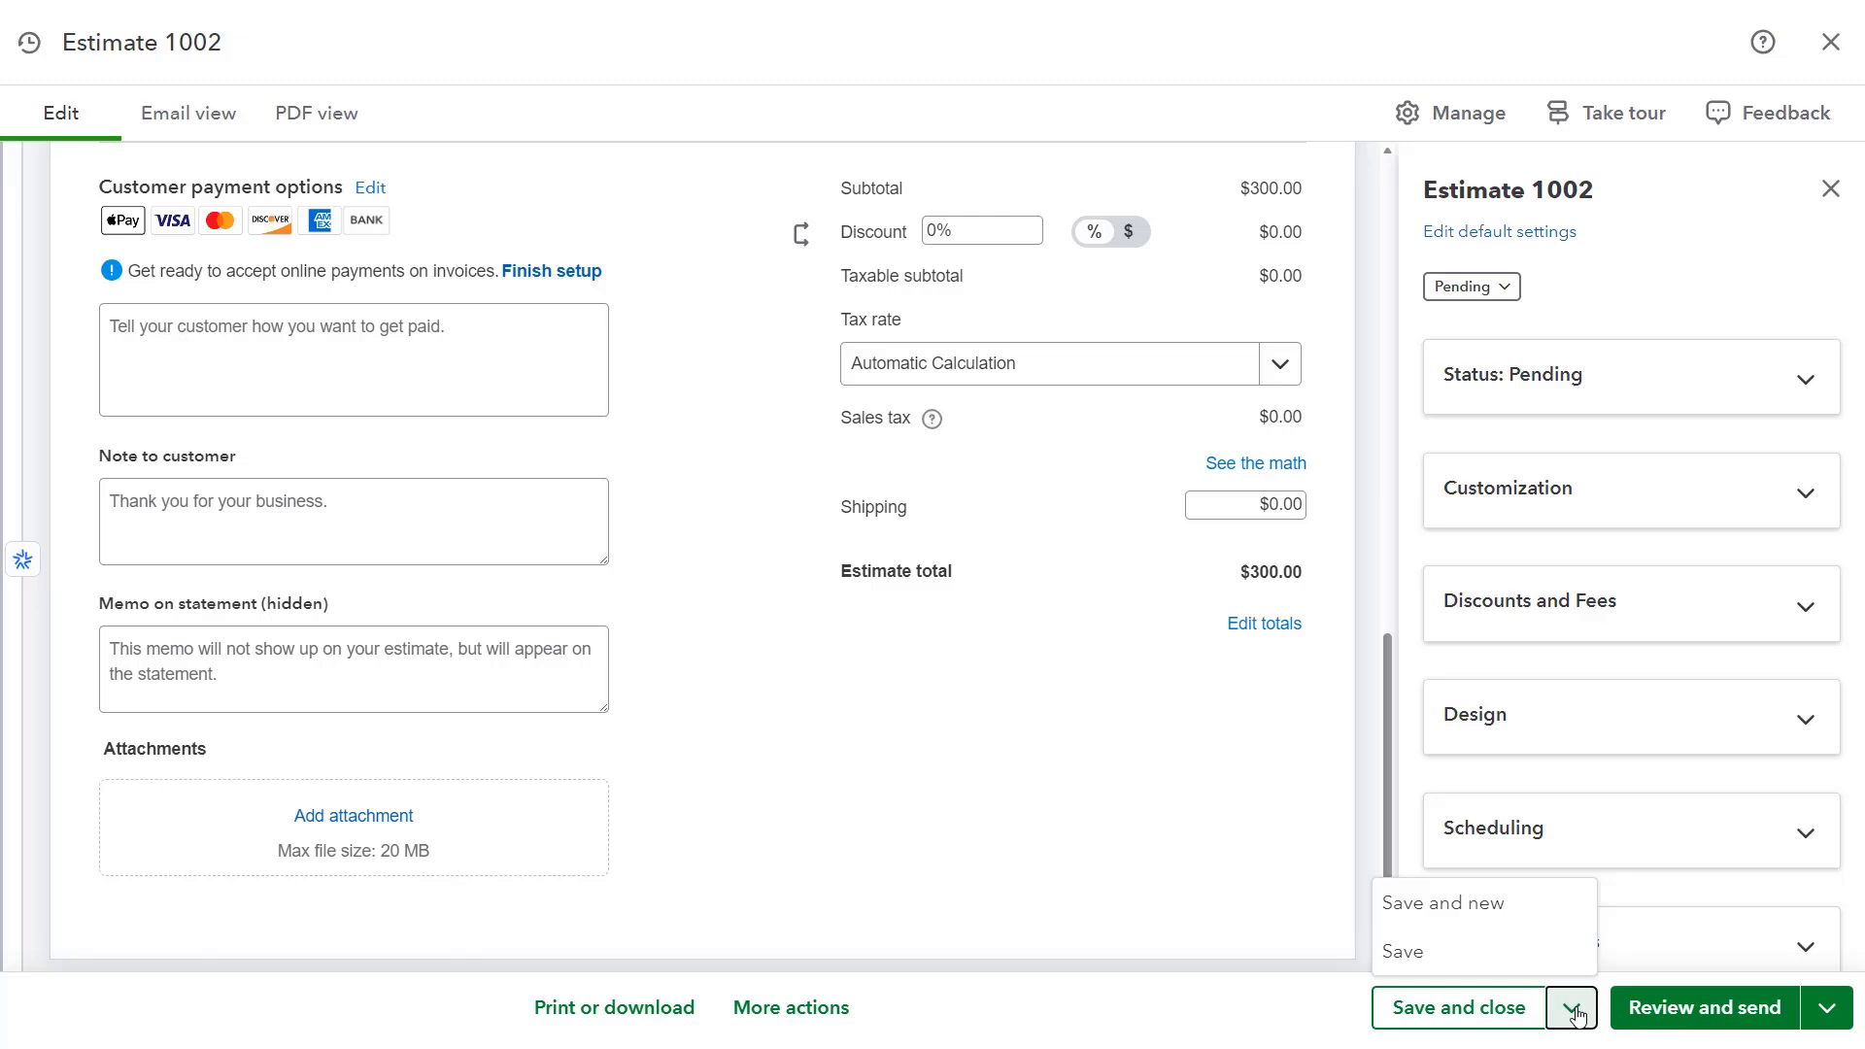
pyautogui.click(1574, 1010)
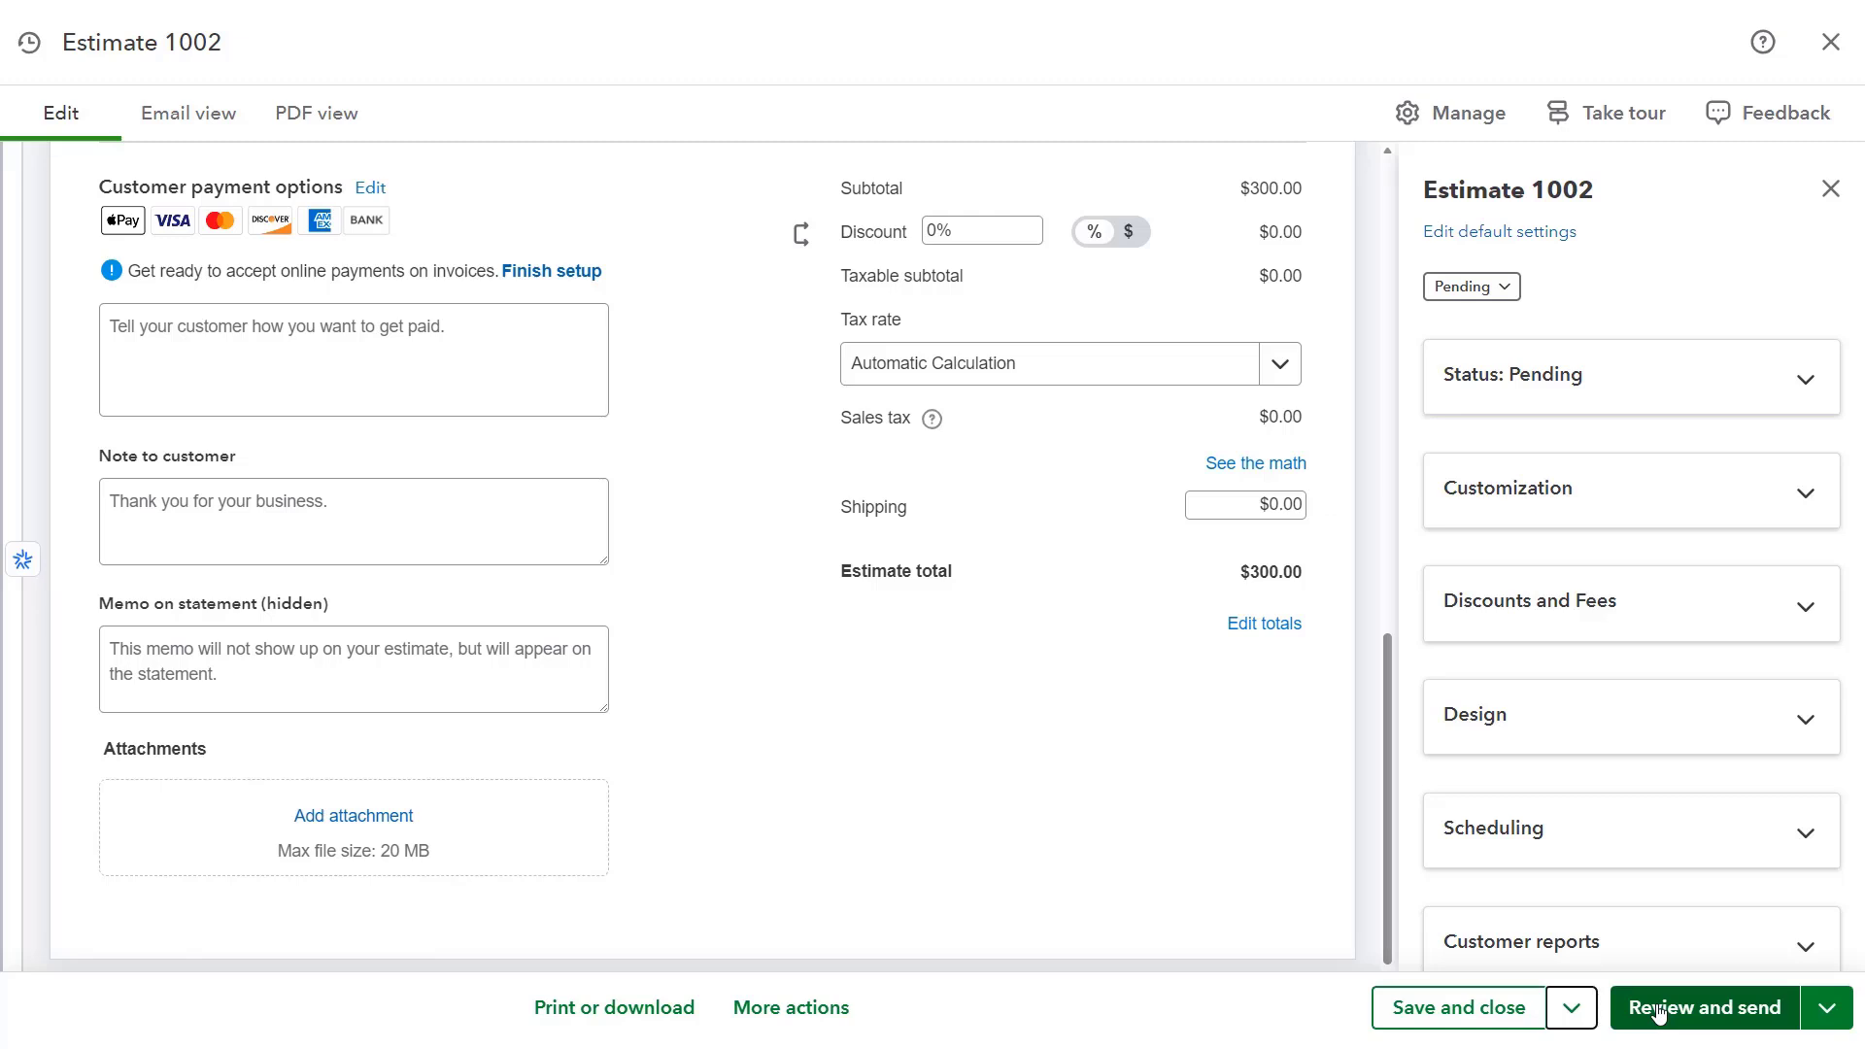
# - View the shareable customer link for the estimate and close the link dialog
pyautogui.click(1824, 1015)
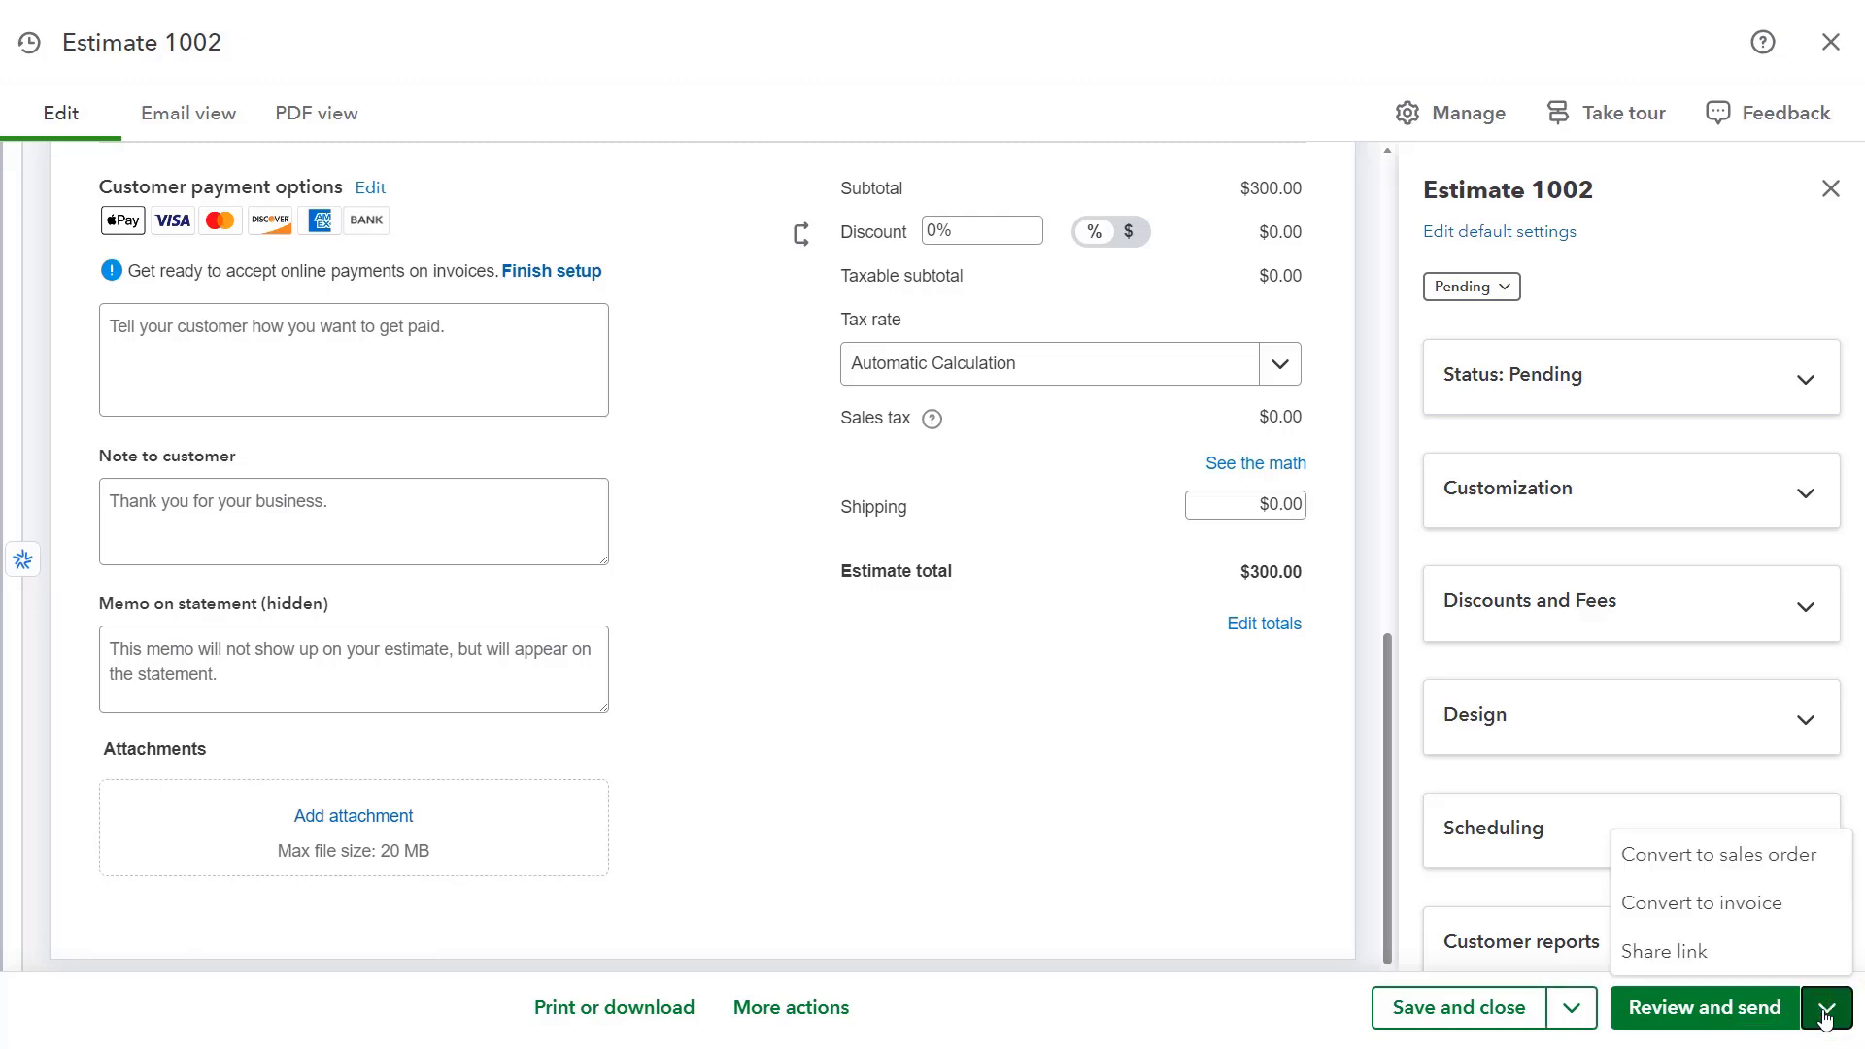
pyautogui.click(1708, 953)
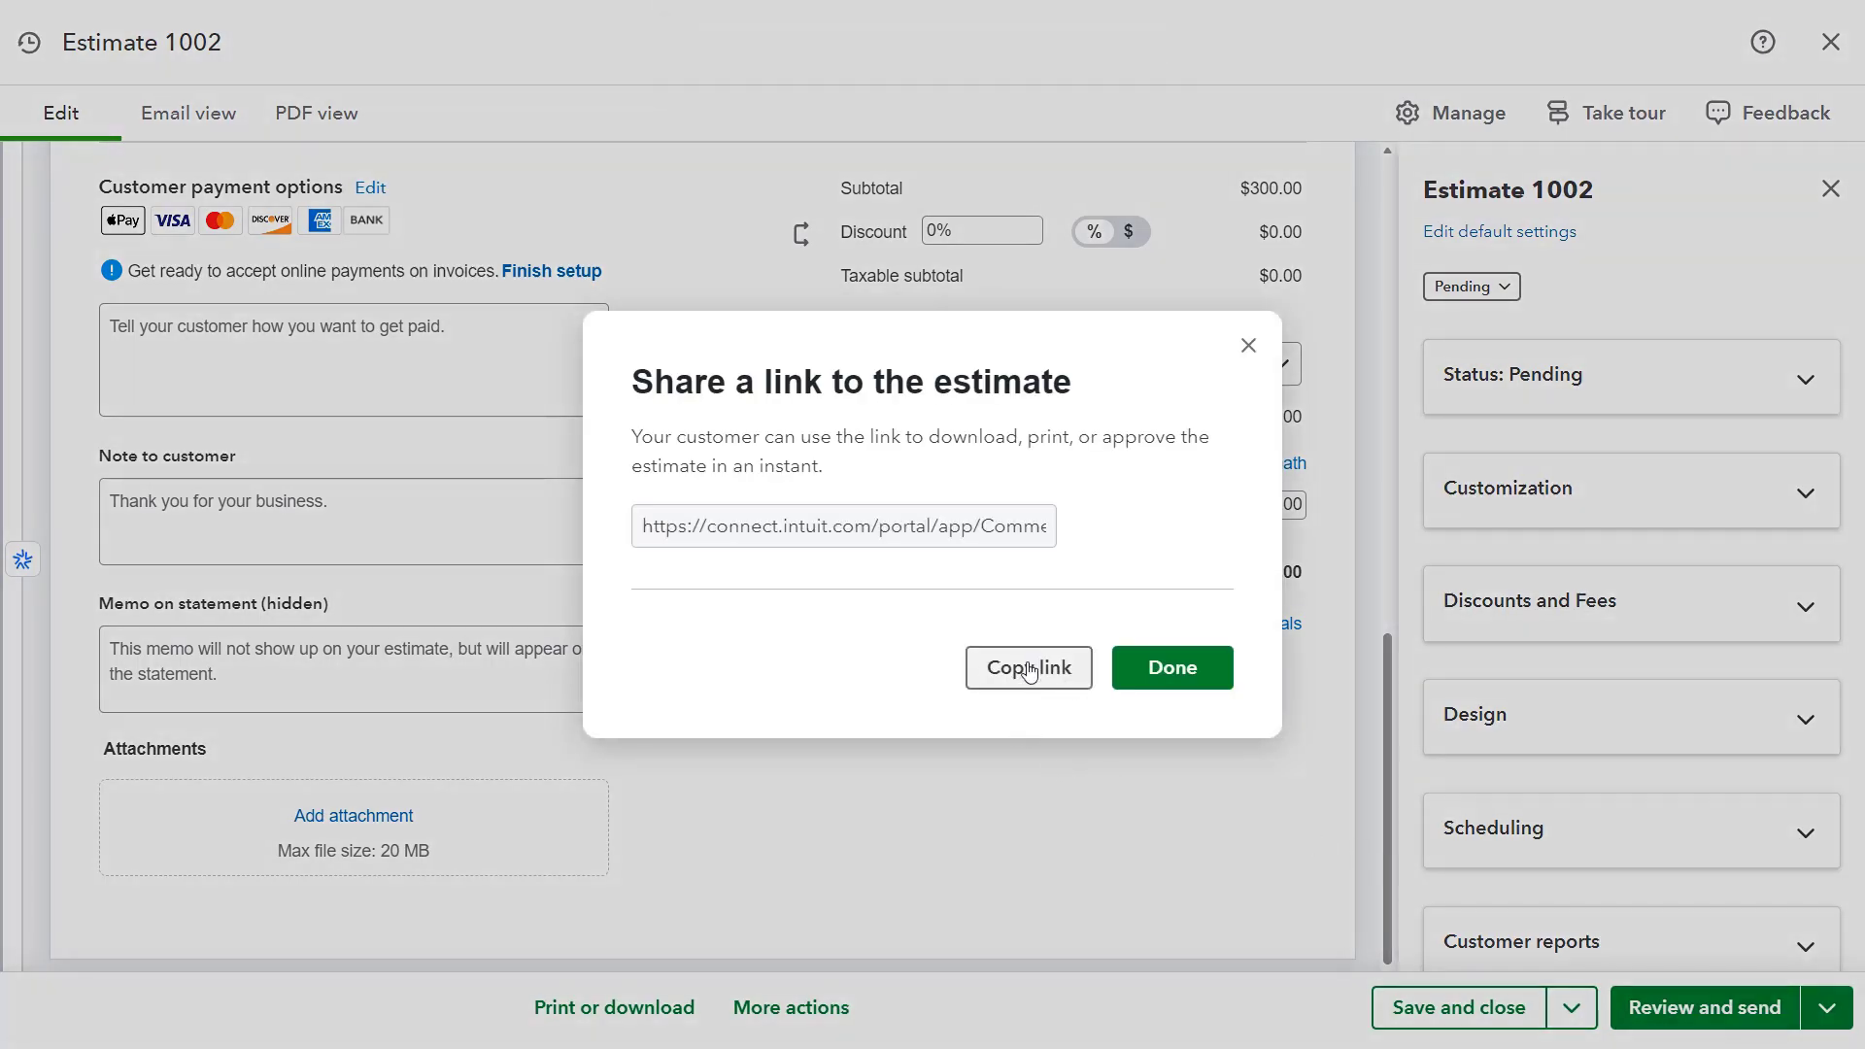
pyautogui.click(1175, 675)
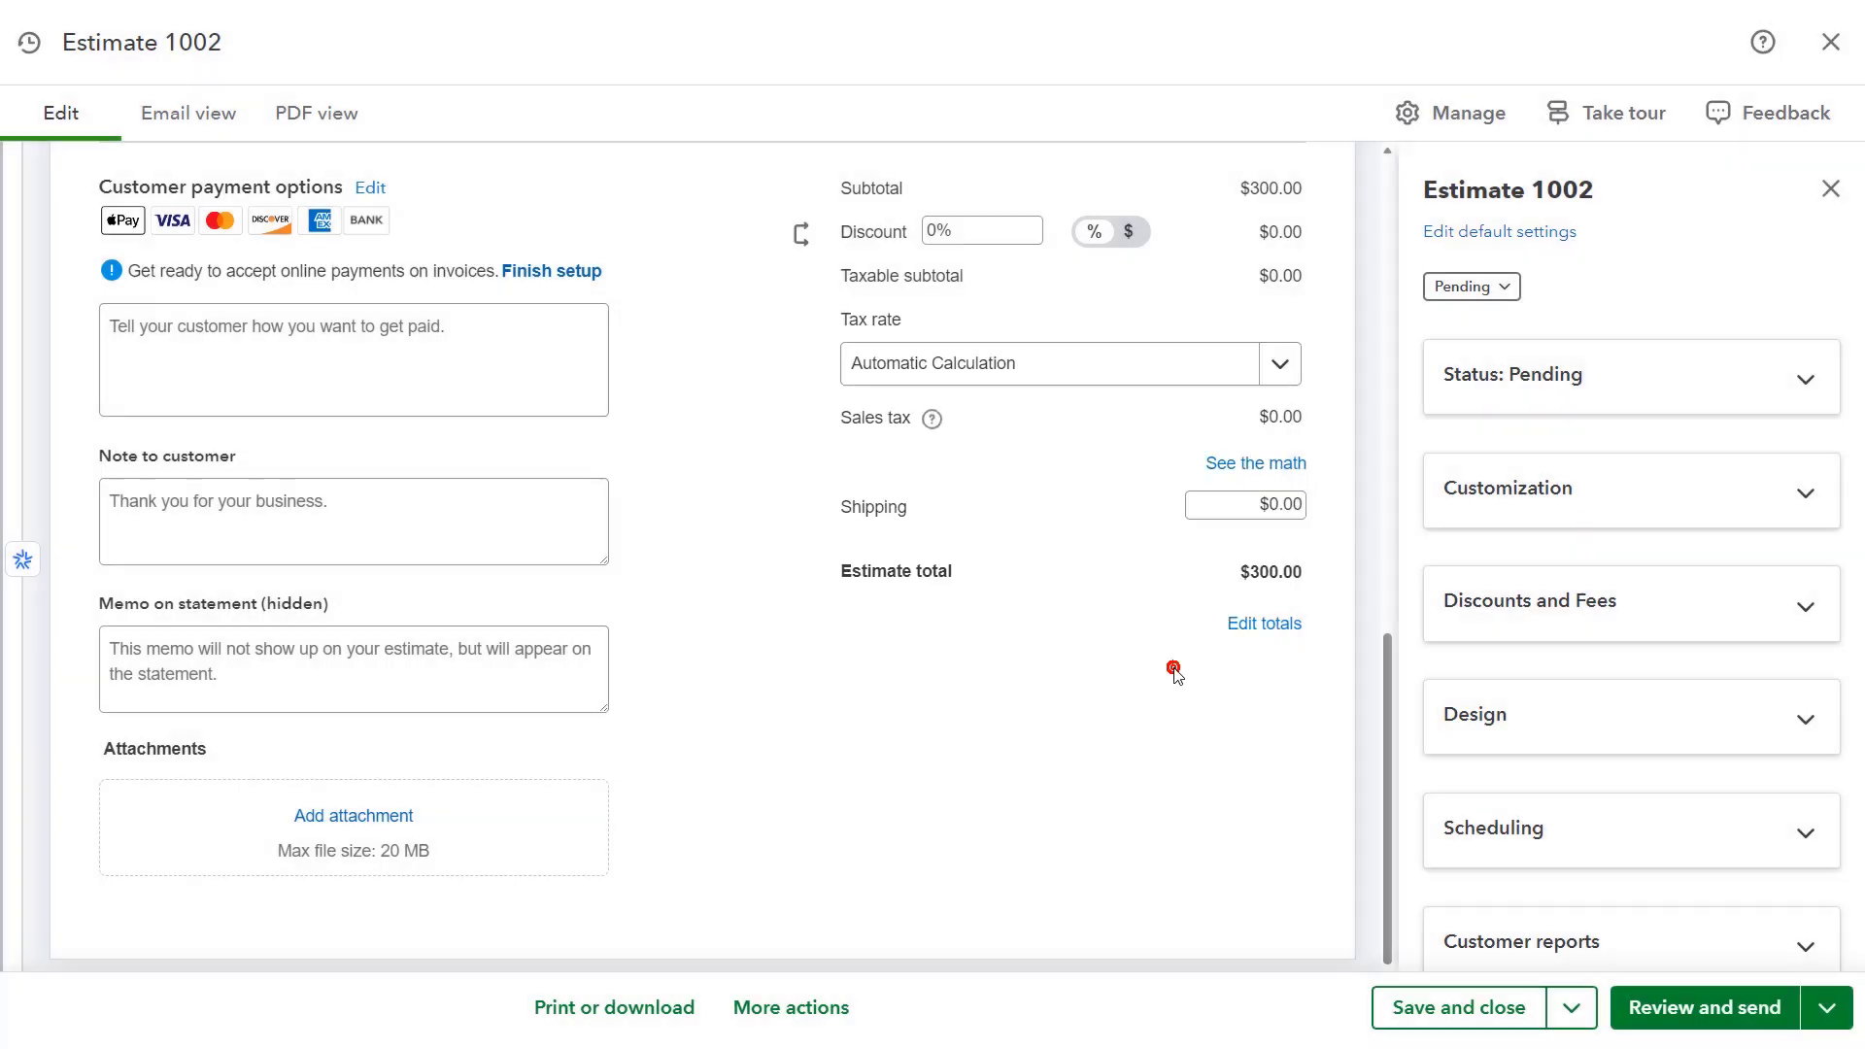
# - Save and close the estimate, and open the Estimates list in the Customer Hub
pyautogui.click(1417, 1023)
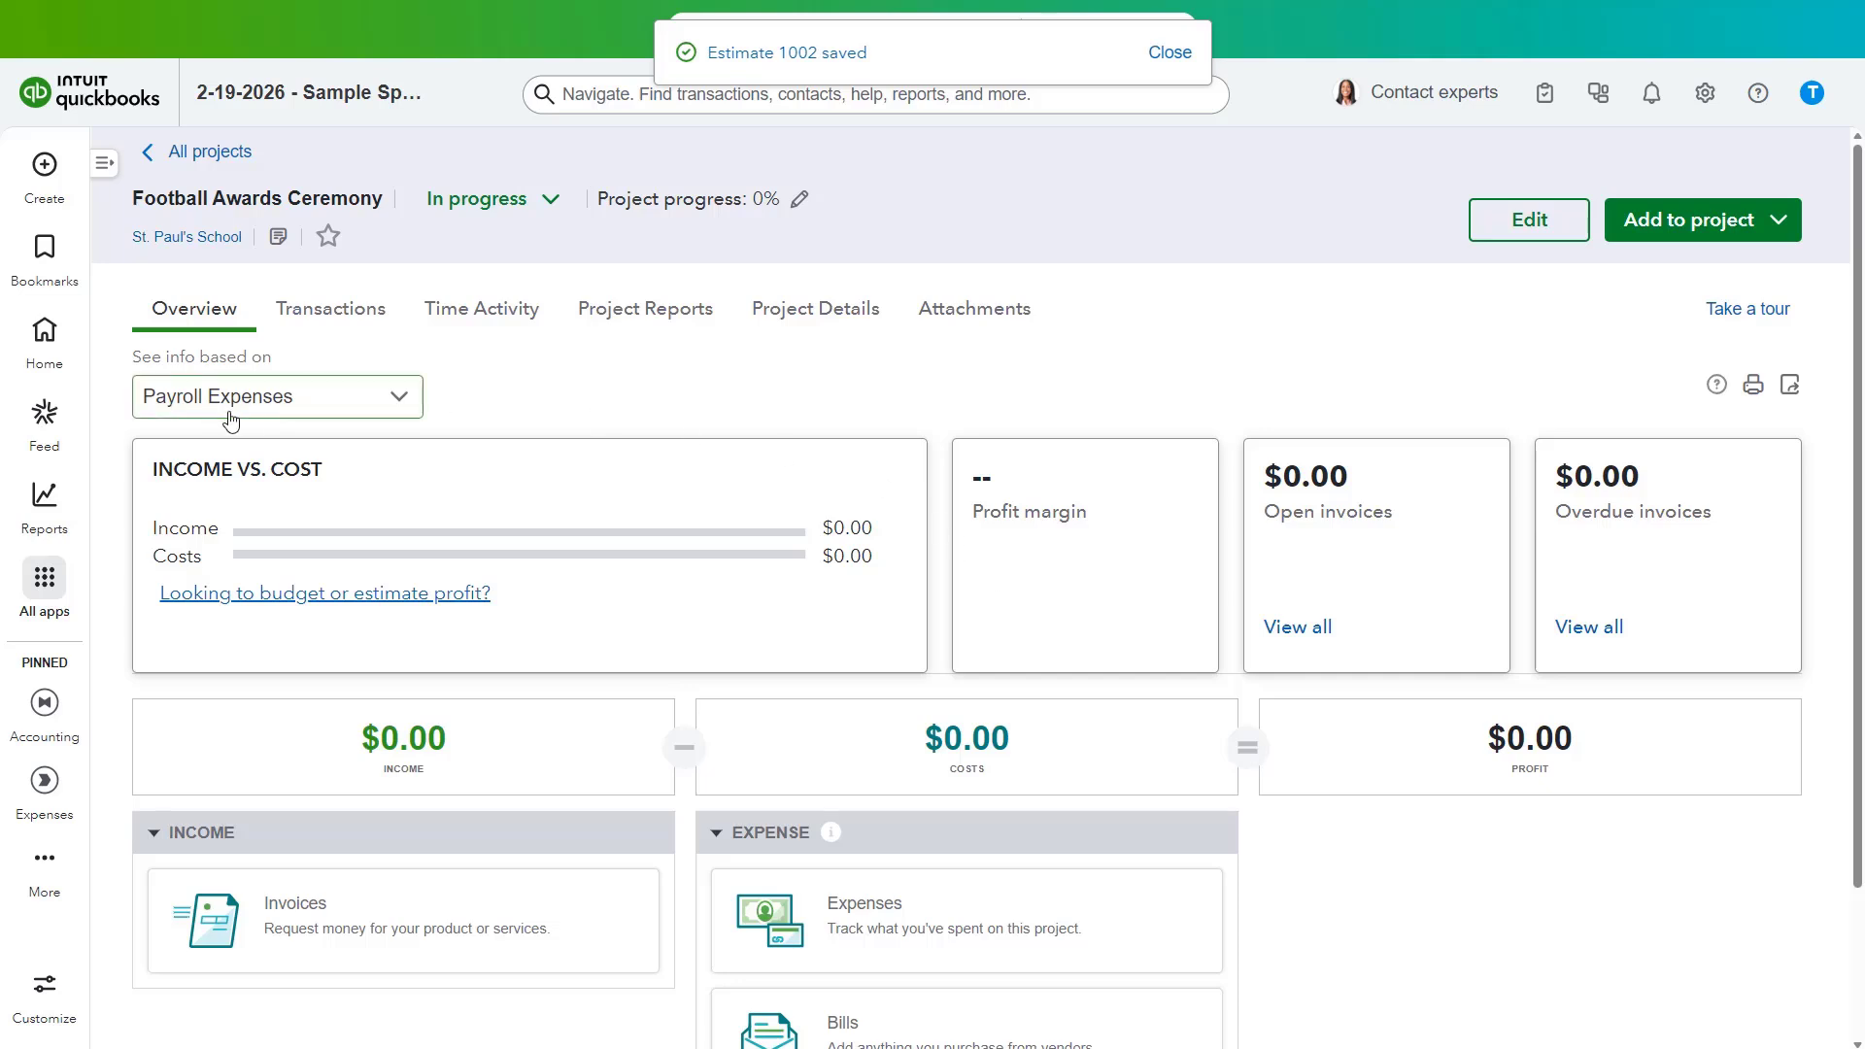
pyautogui.click(45, 577)
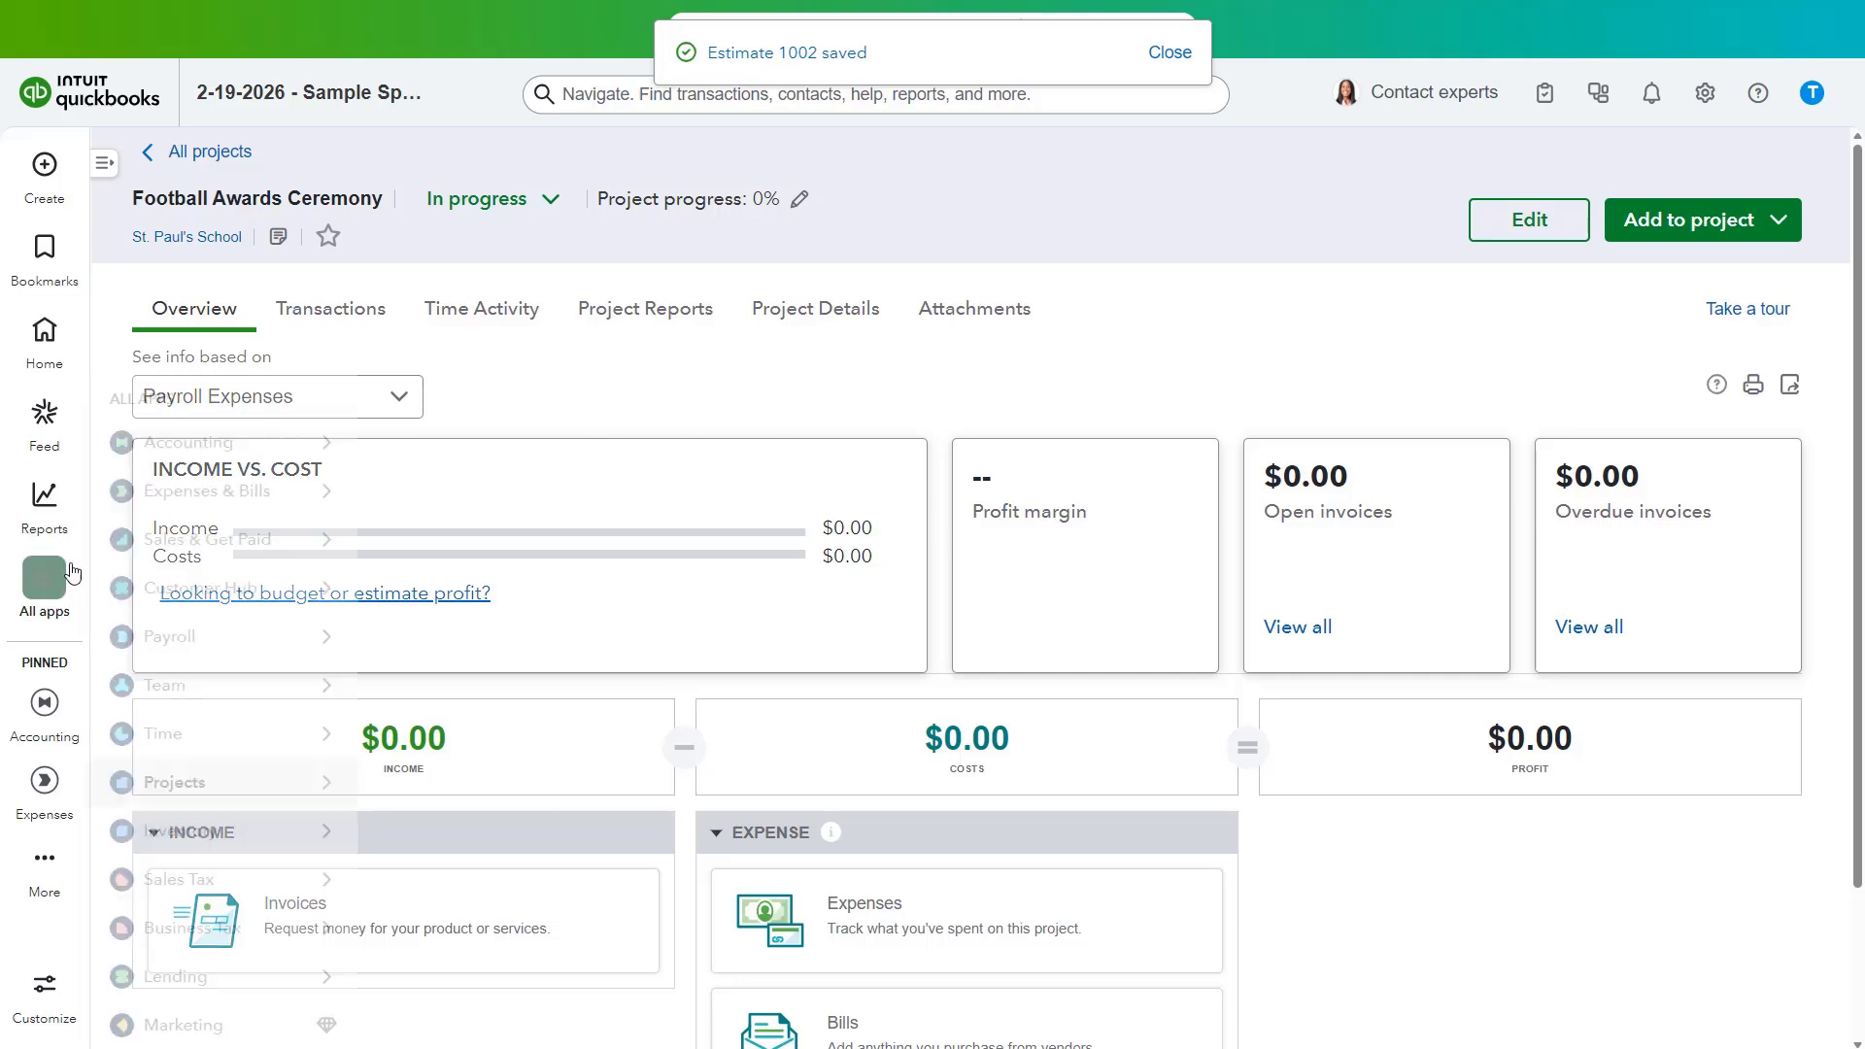
pyautogui.moveTo(257, 593)
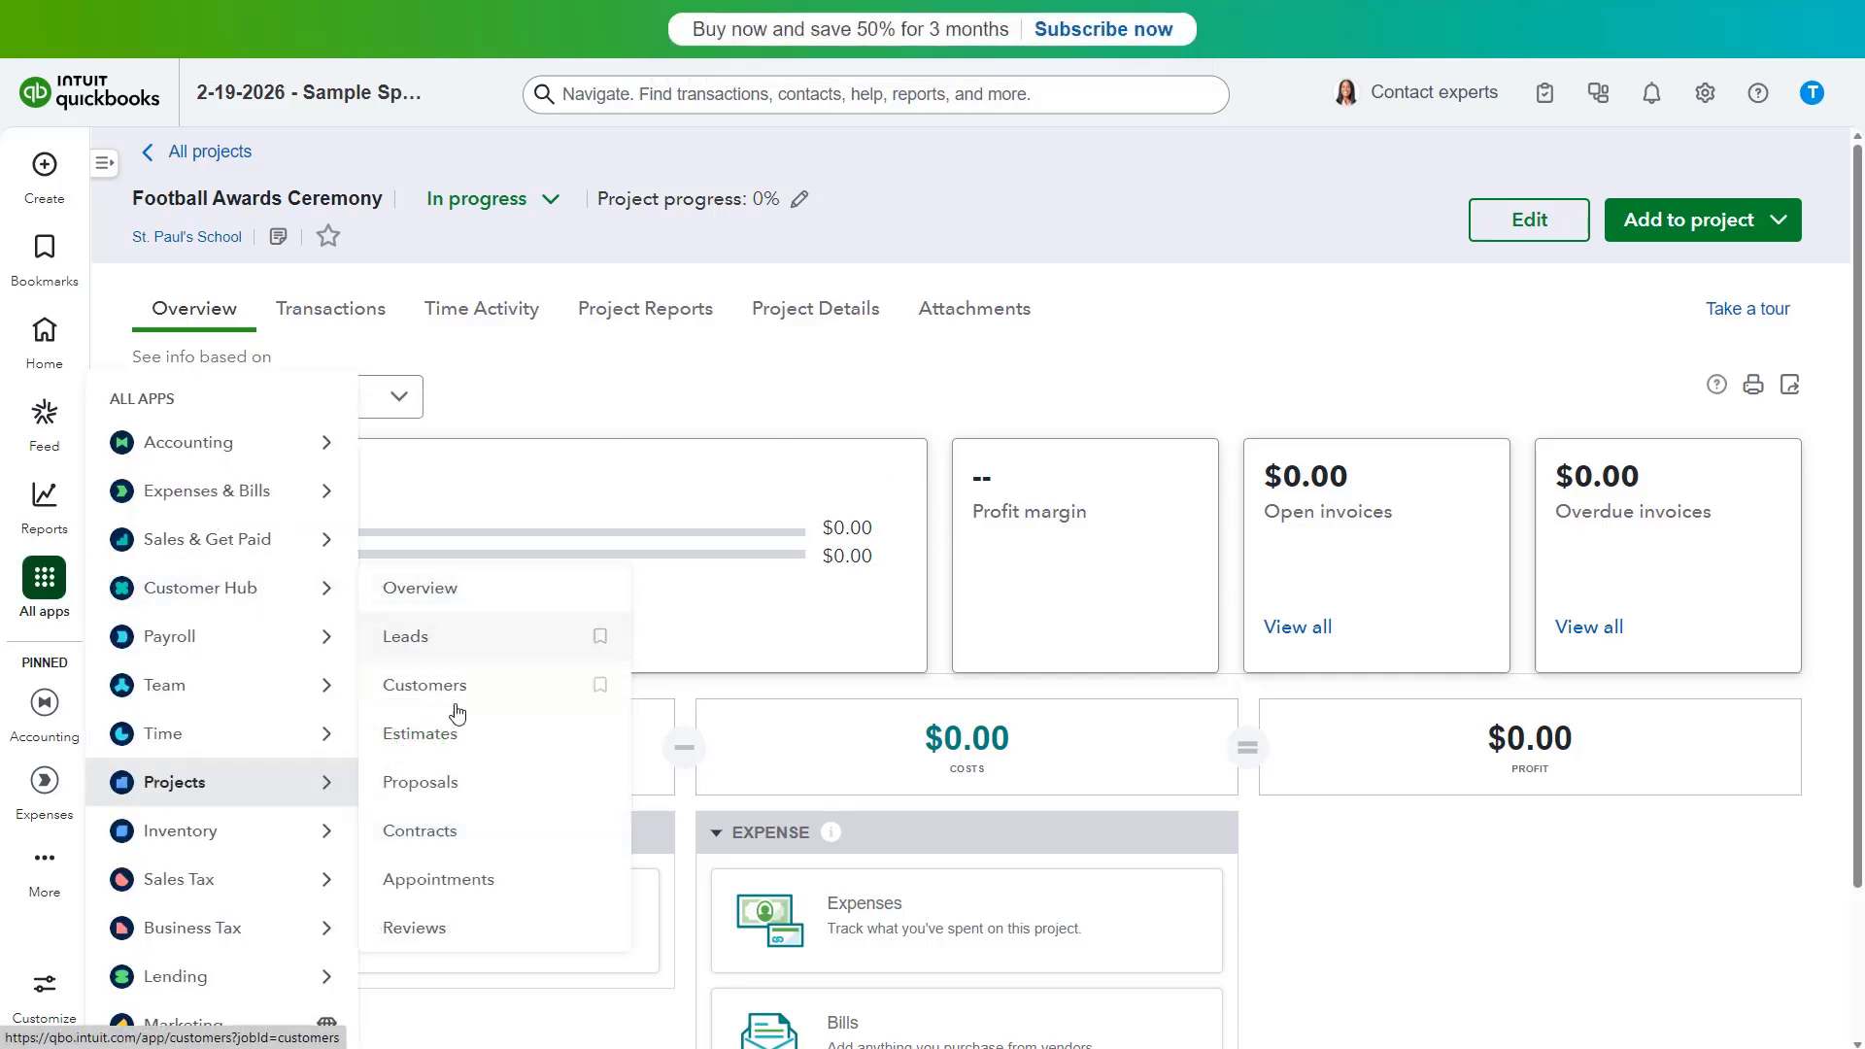
pyautogui.click(451, 735)
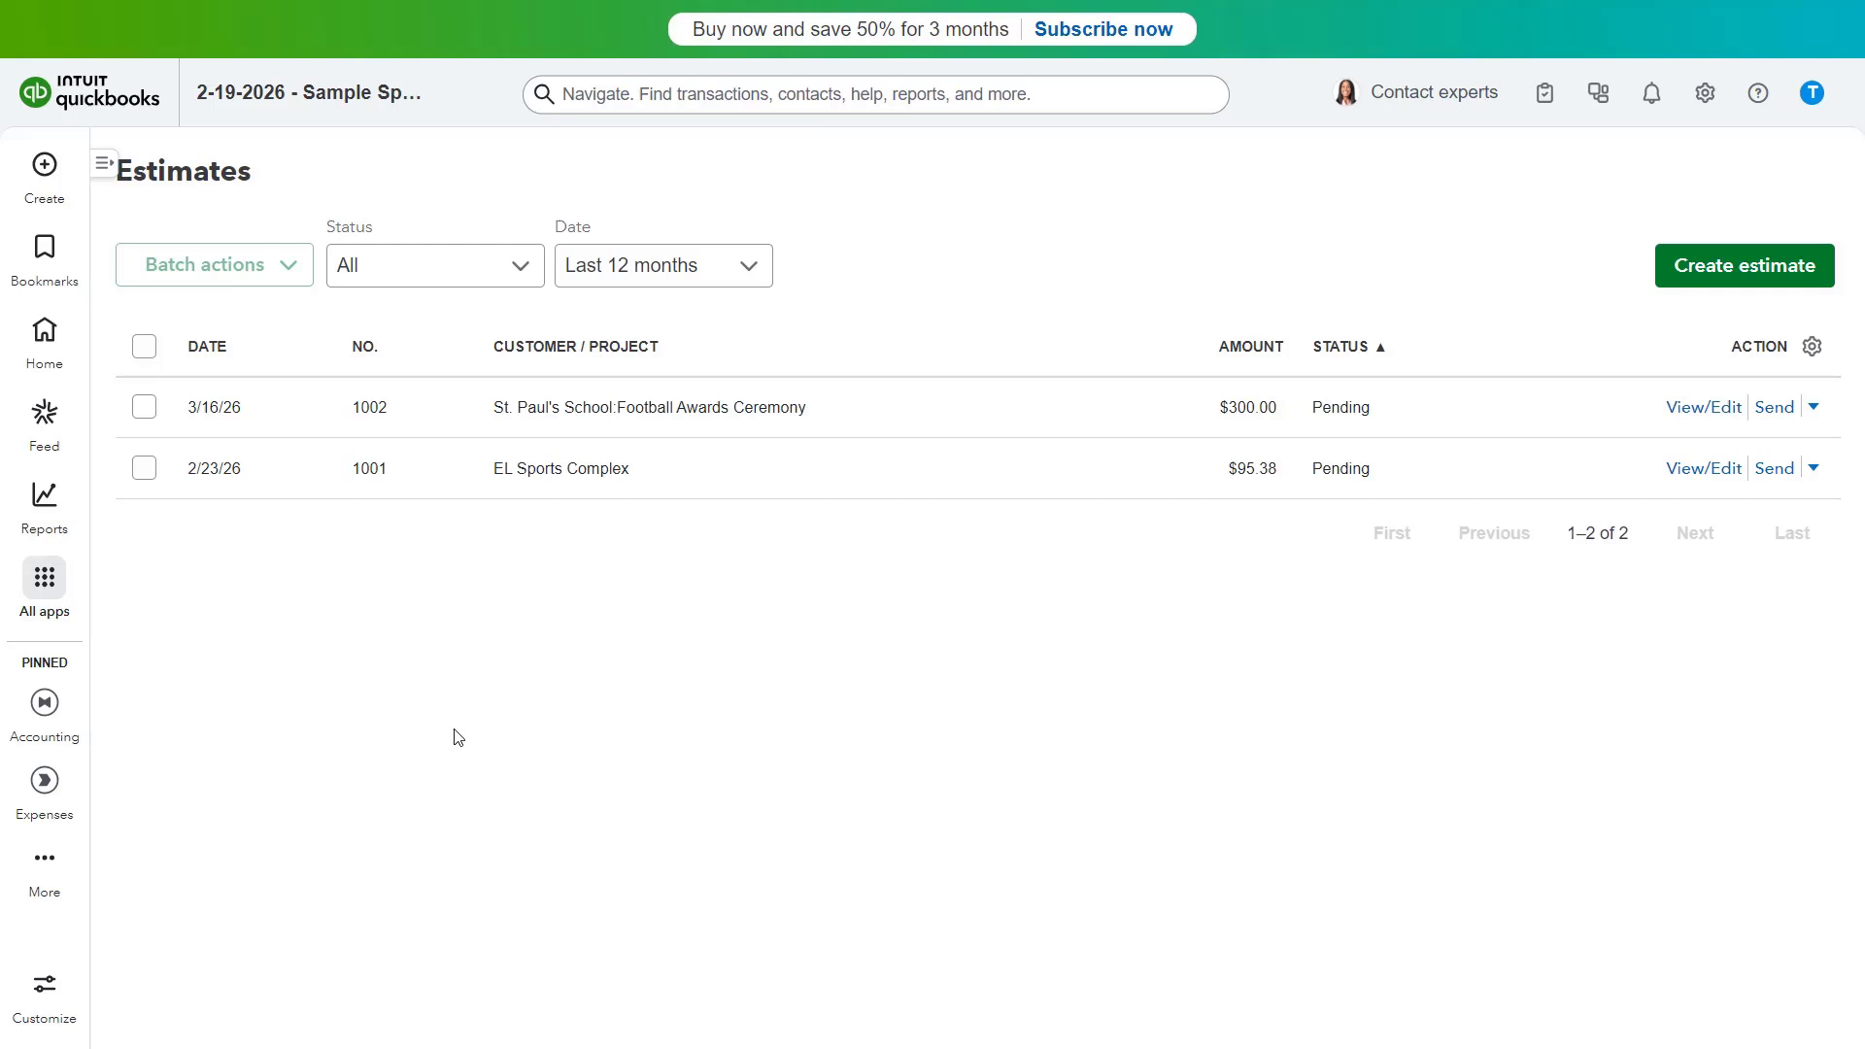
# - Examine the Football Awards Ceremony estimate's summary details and the additional actions available for it
pyautogui.click(653, 421)
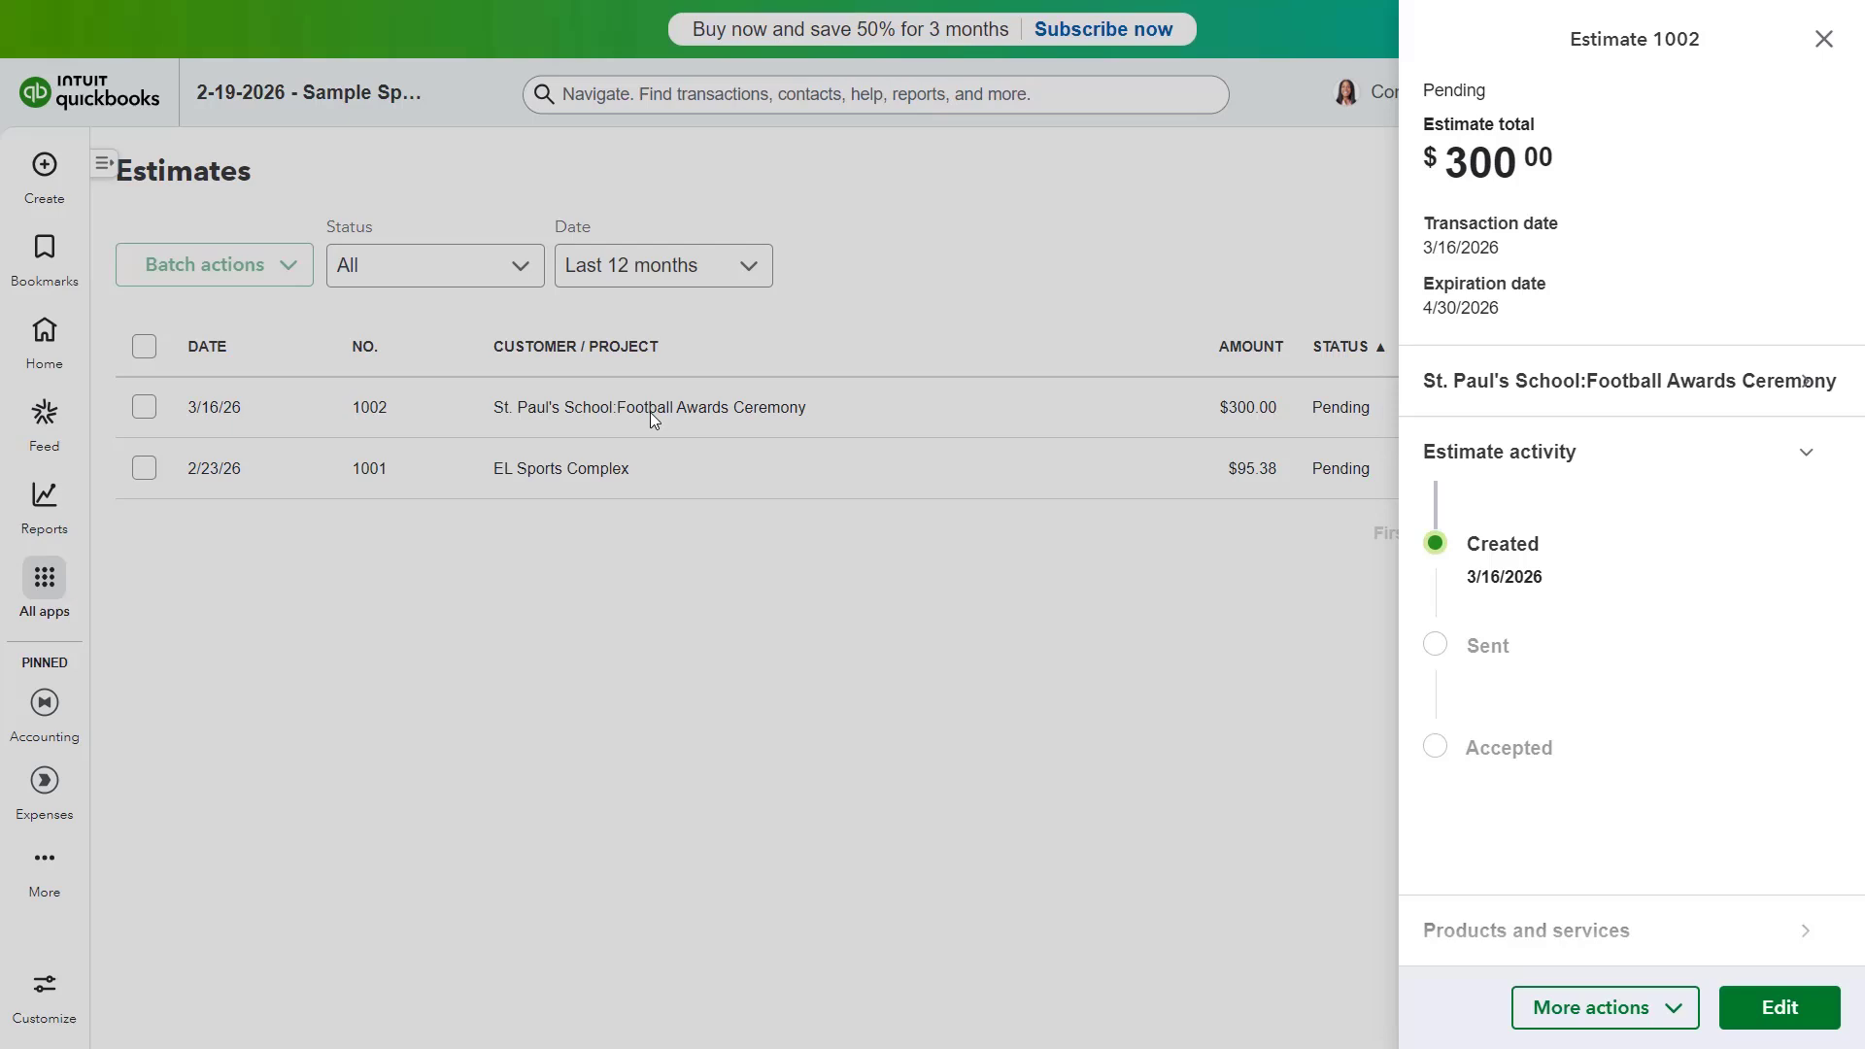
pyautogui.click(1667, 1015)
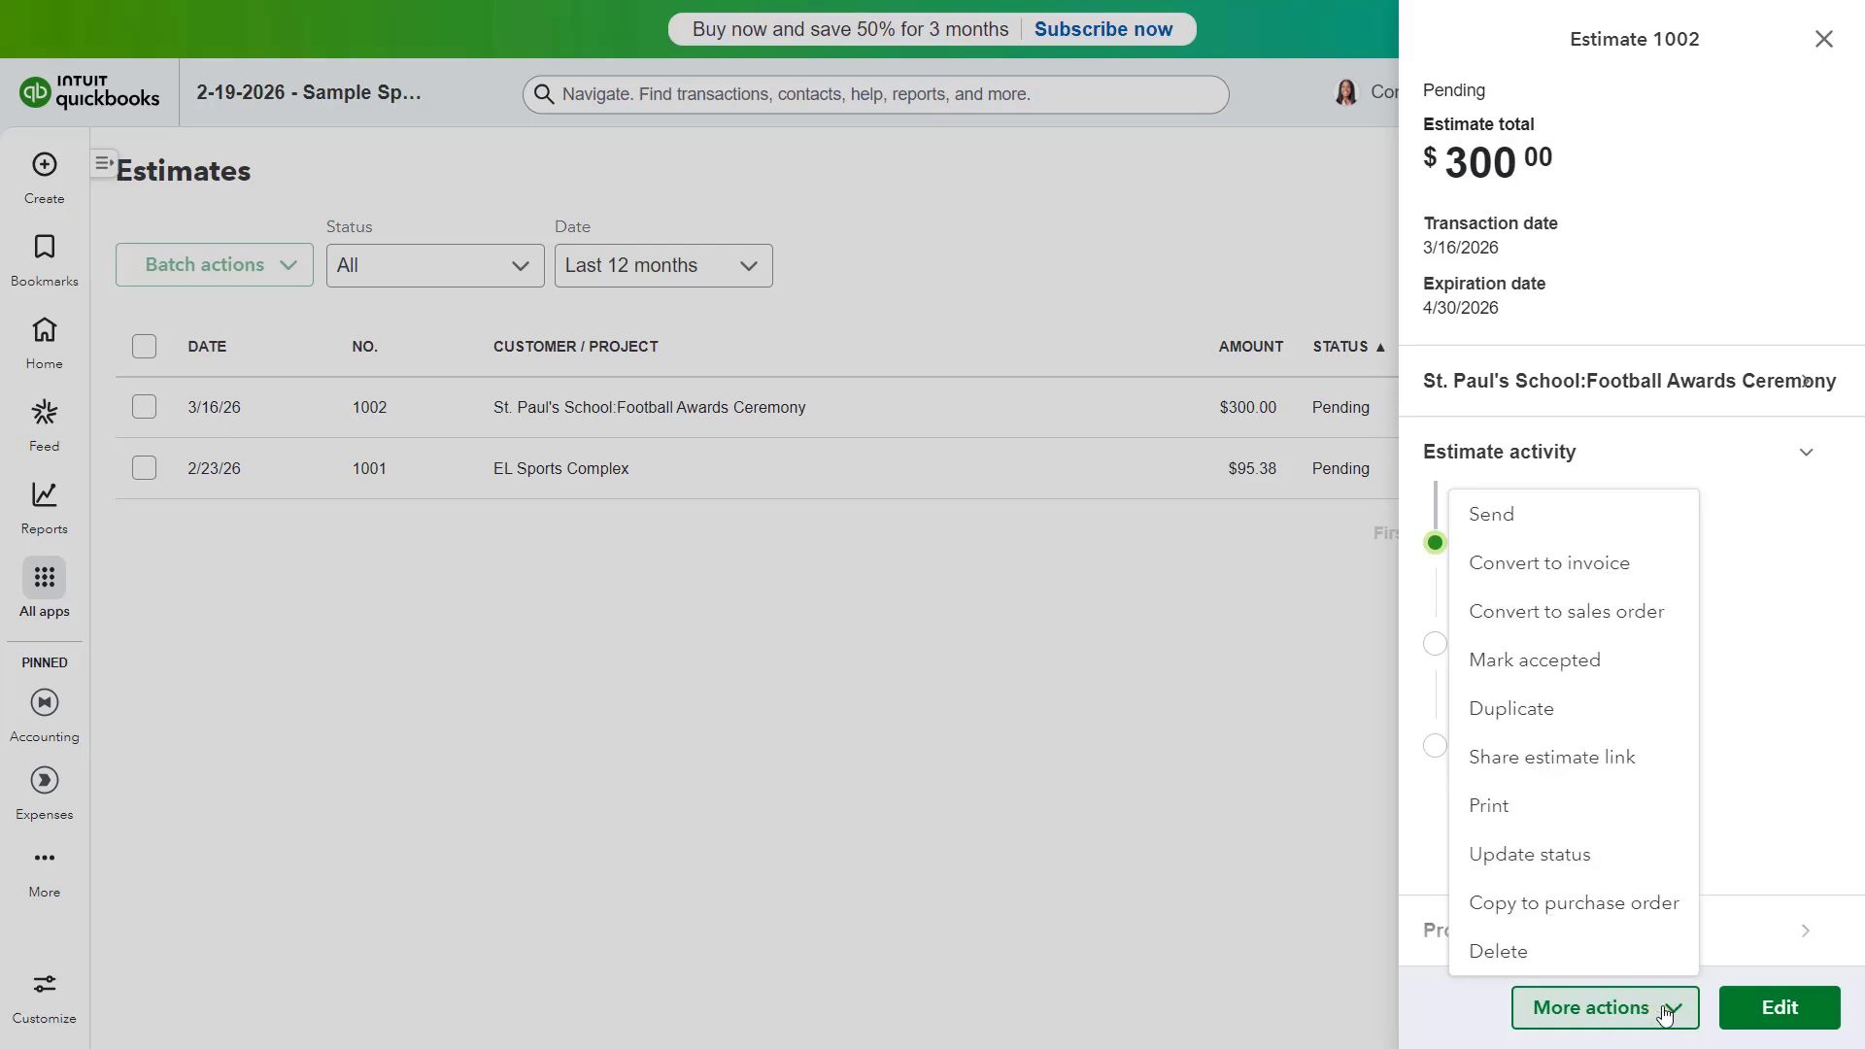
pyautogui.click(1667, 1015)
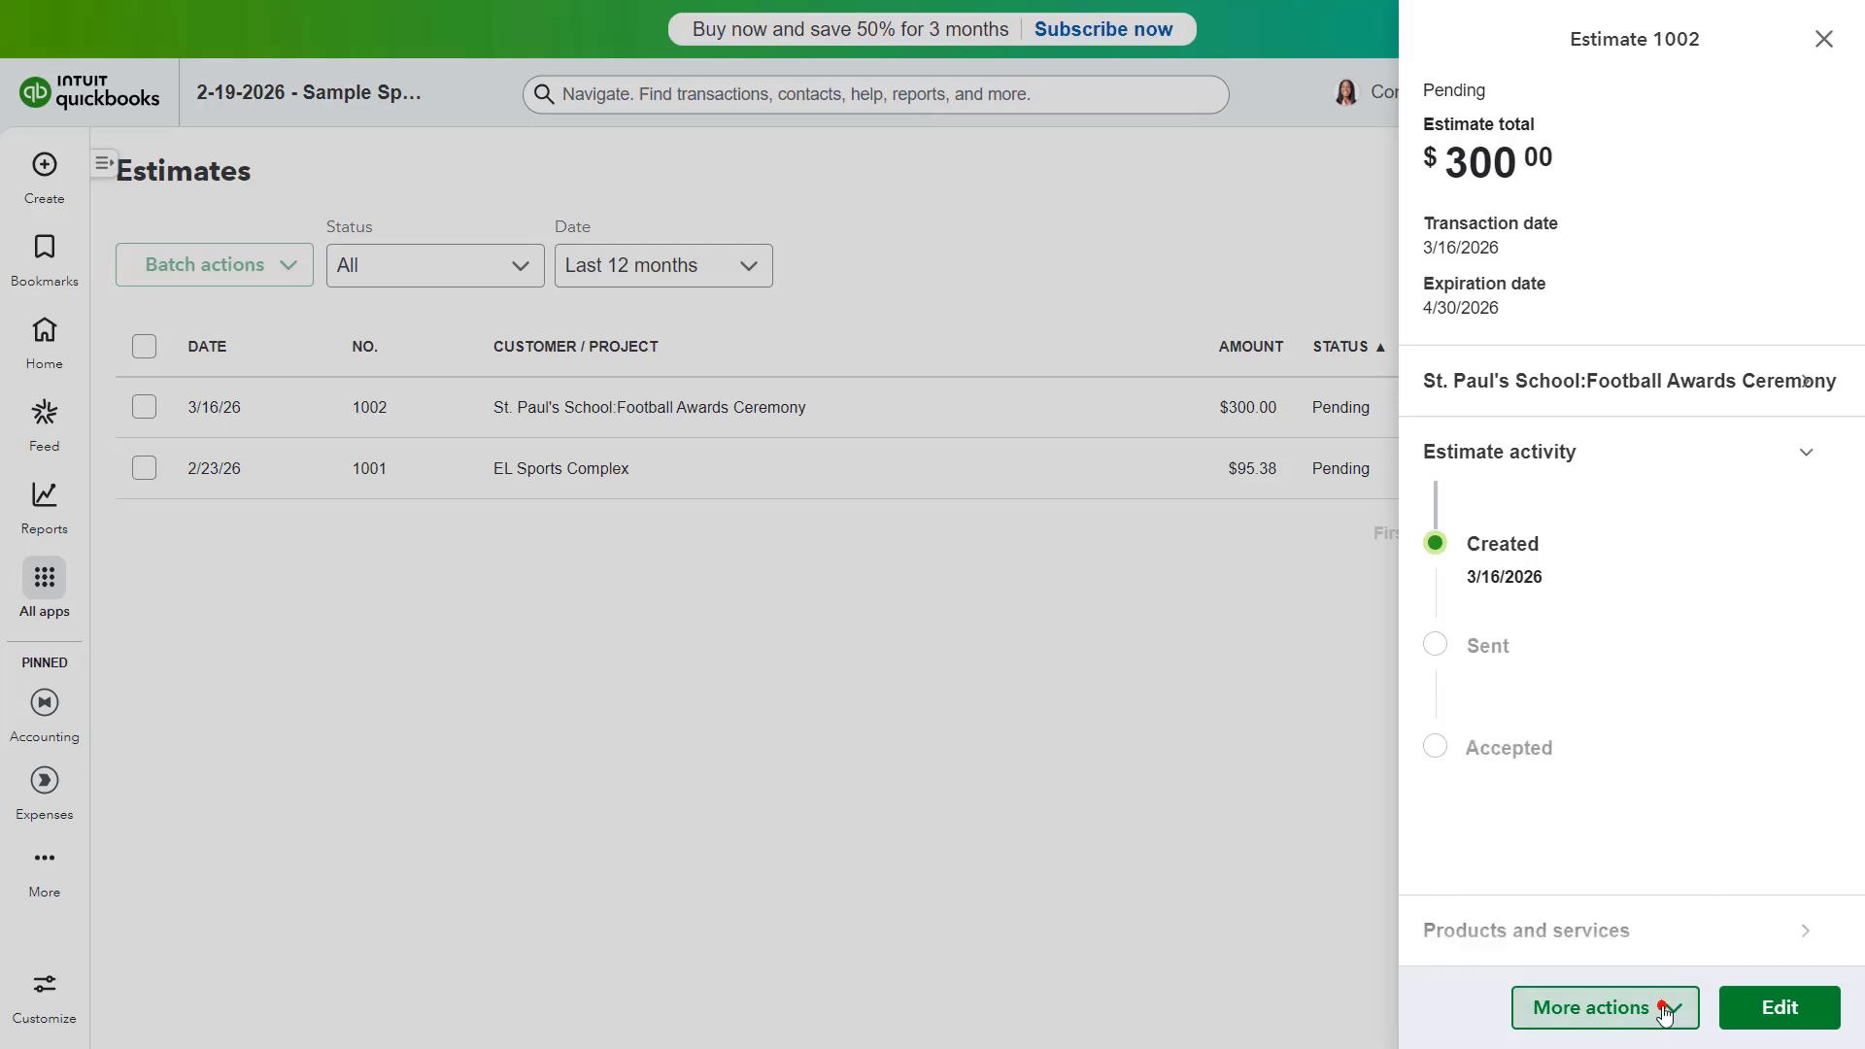
# - Open the Football Awards Ceremony estimate for editing, check its additional actions, and save and close it
pyautogui.click(1784, 1010)
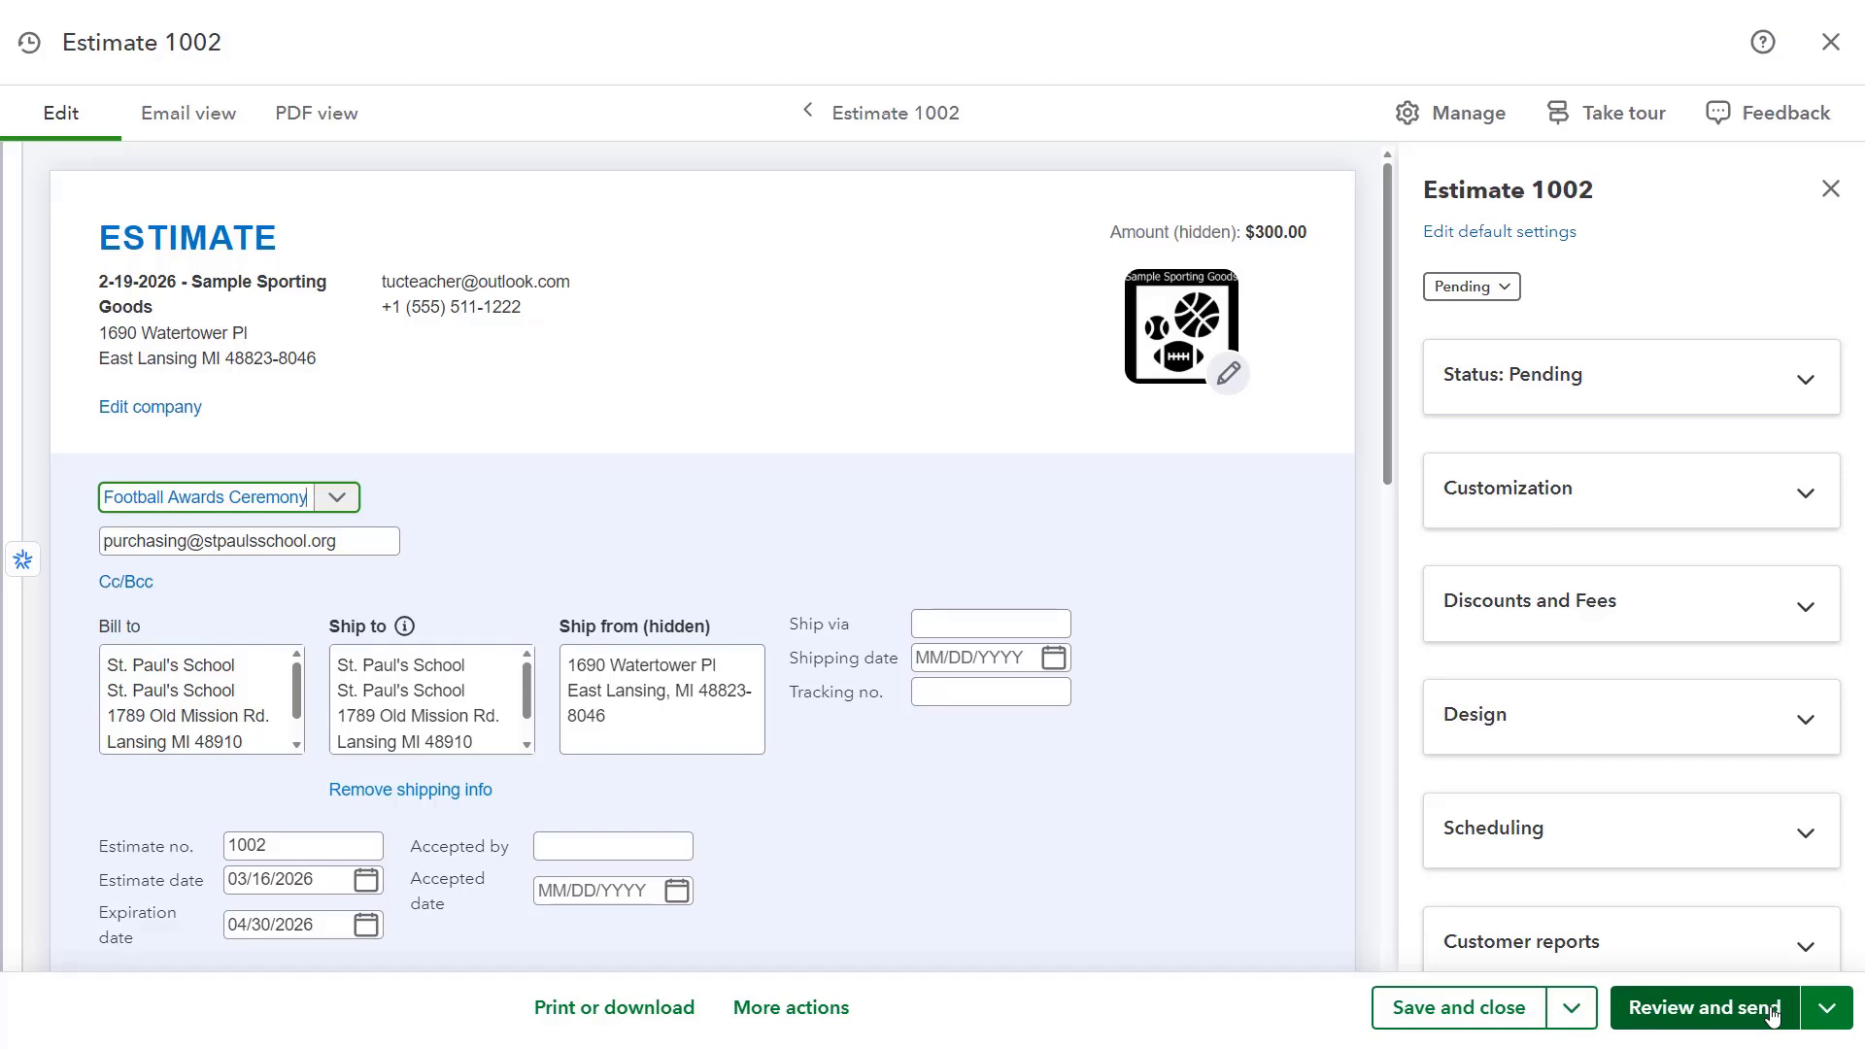
pyautogui.click(805, 1010)
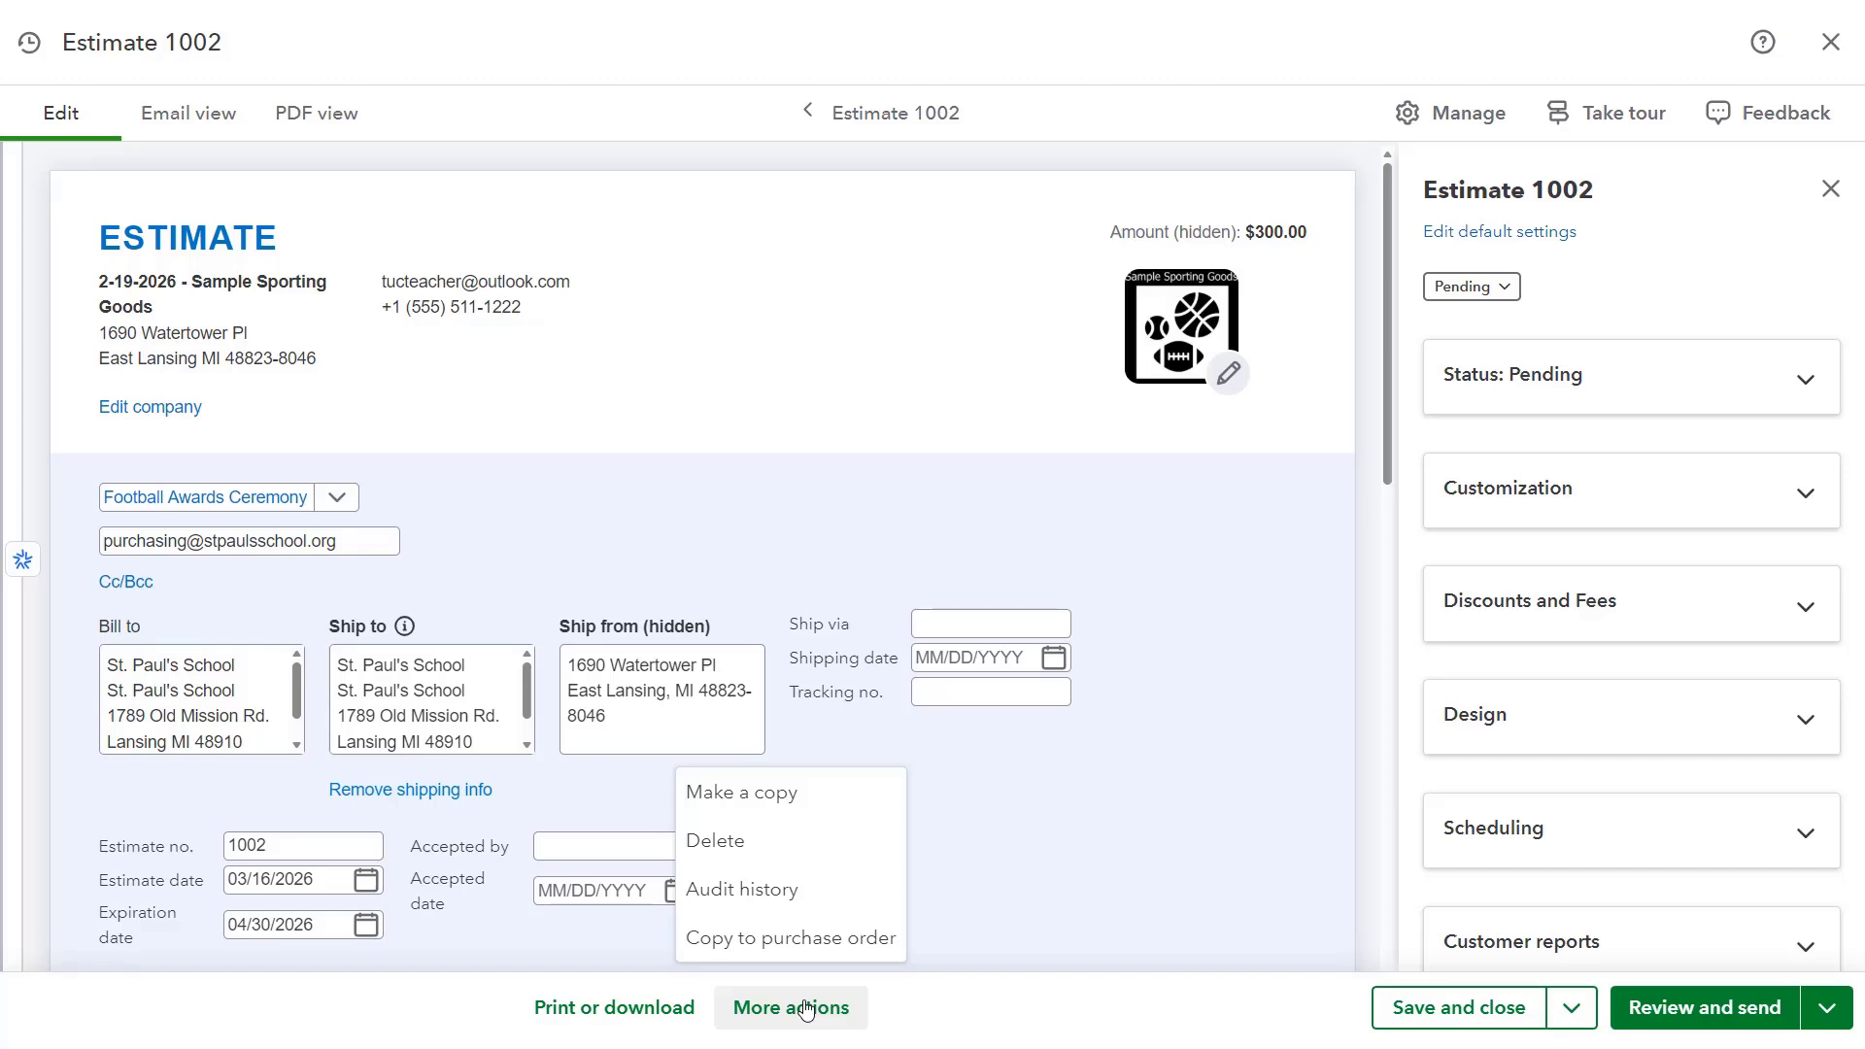
pyautogui.click(806, 1008)
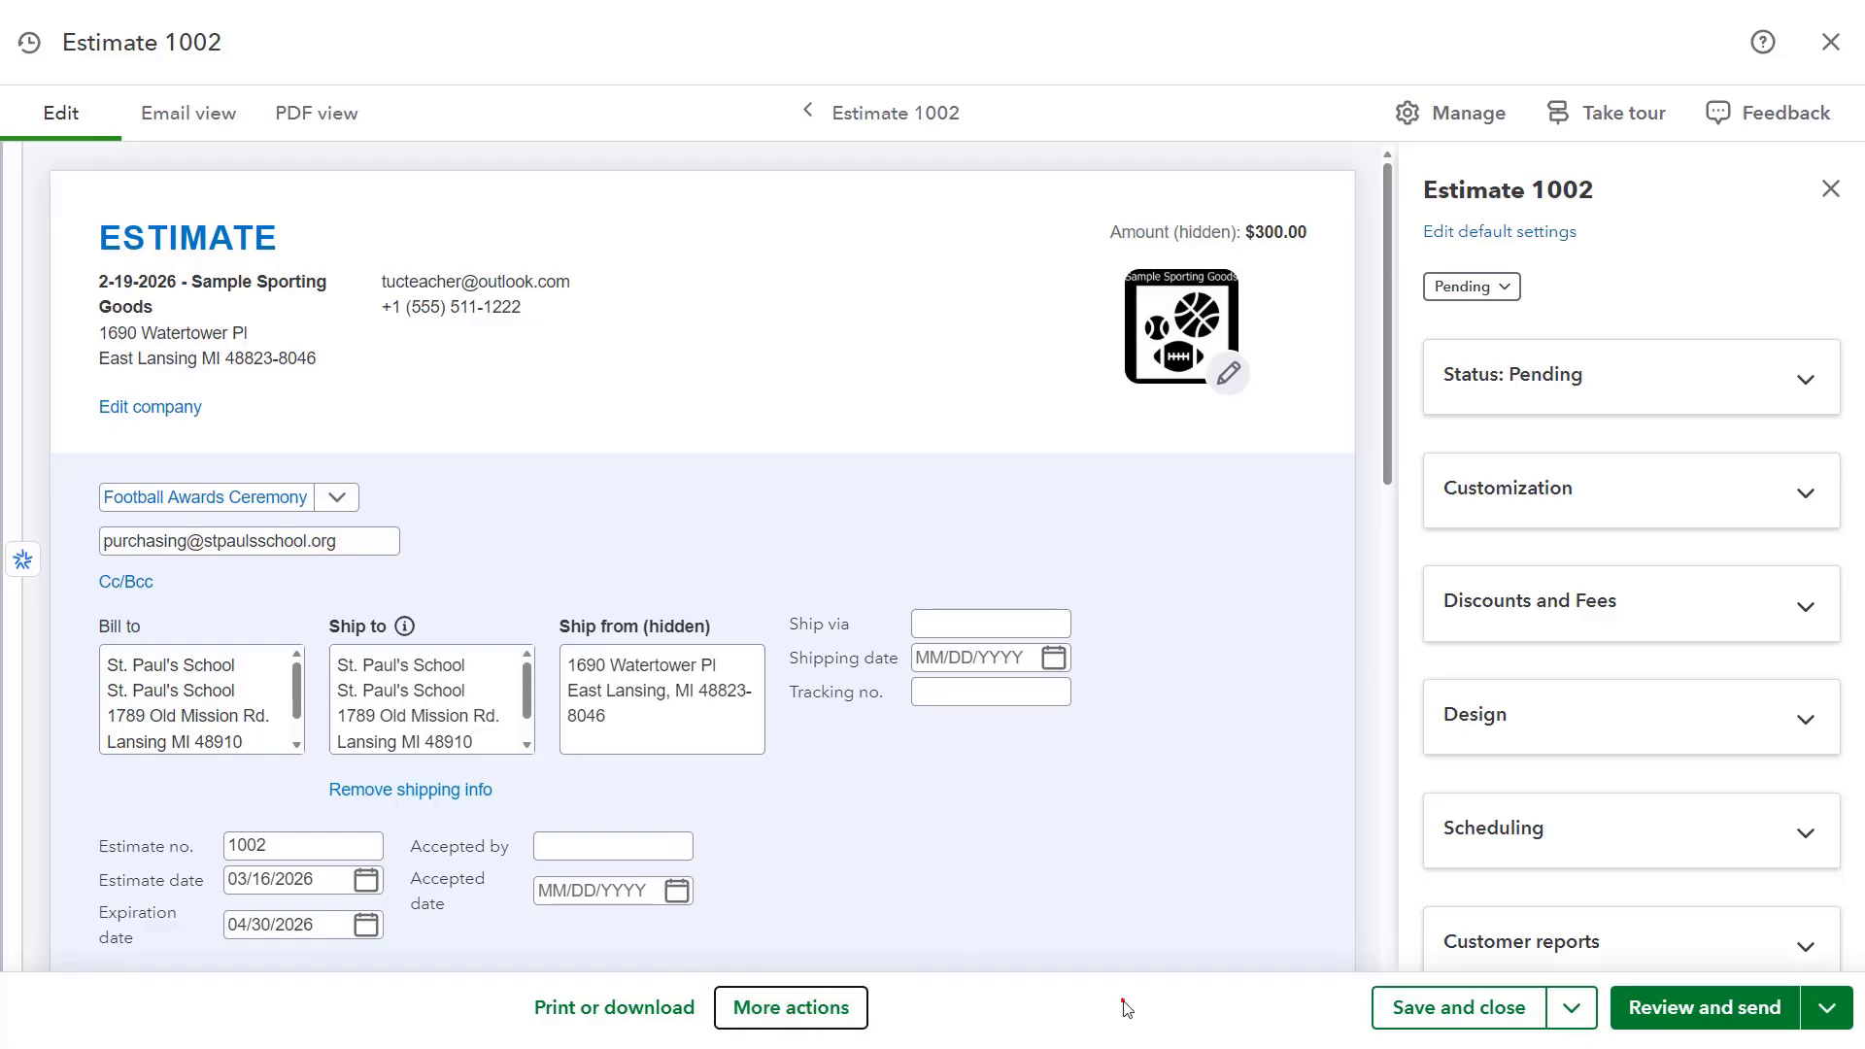
pyautogui.click(1478, 1010)
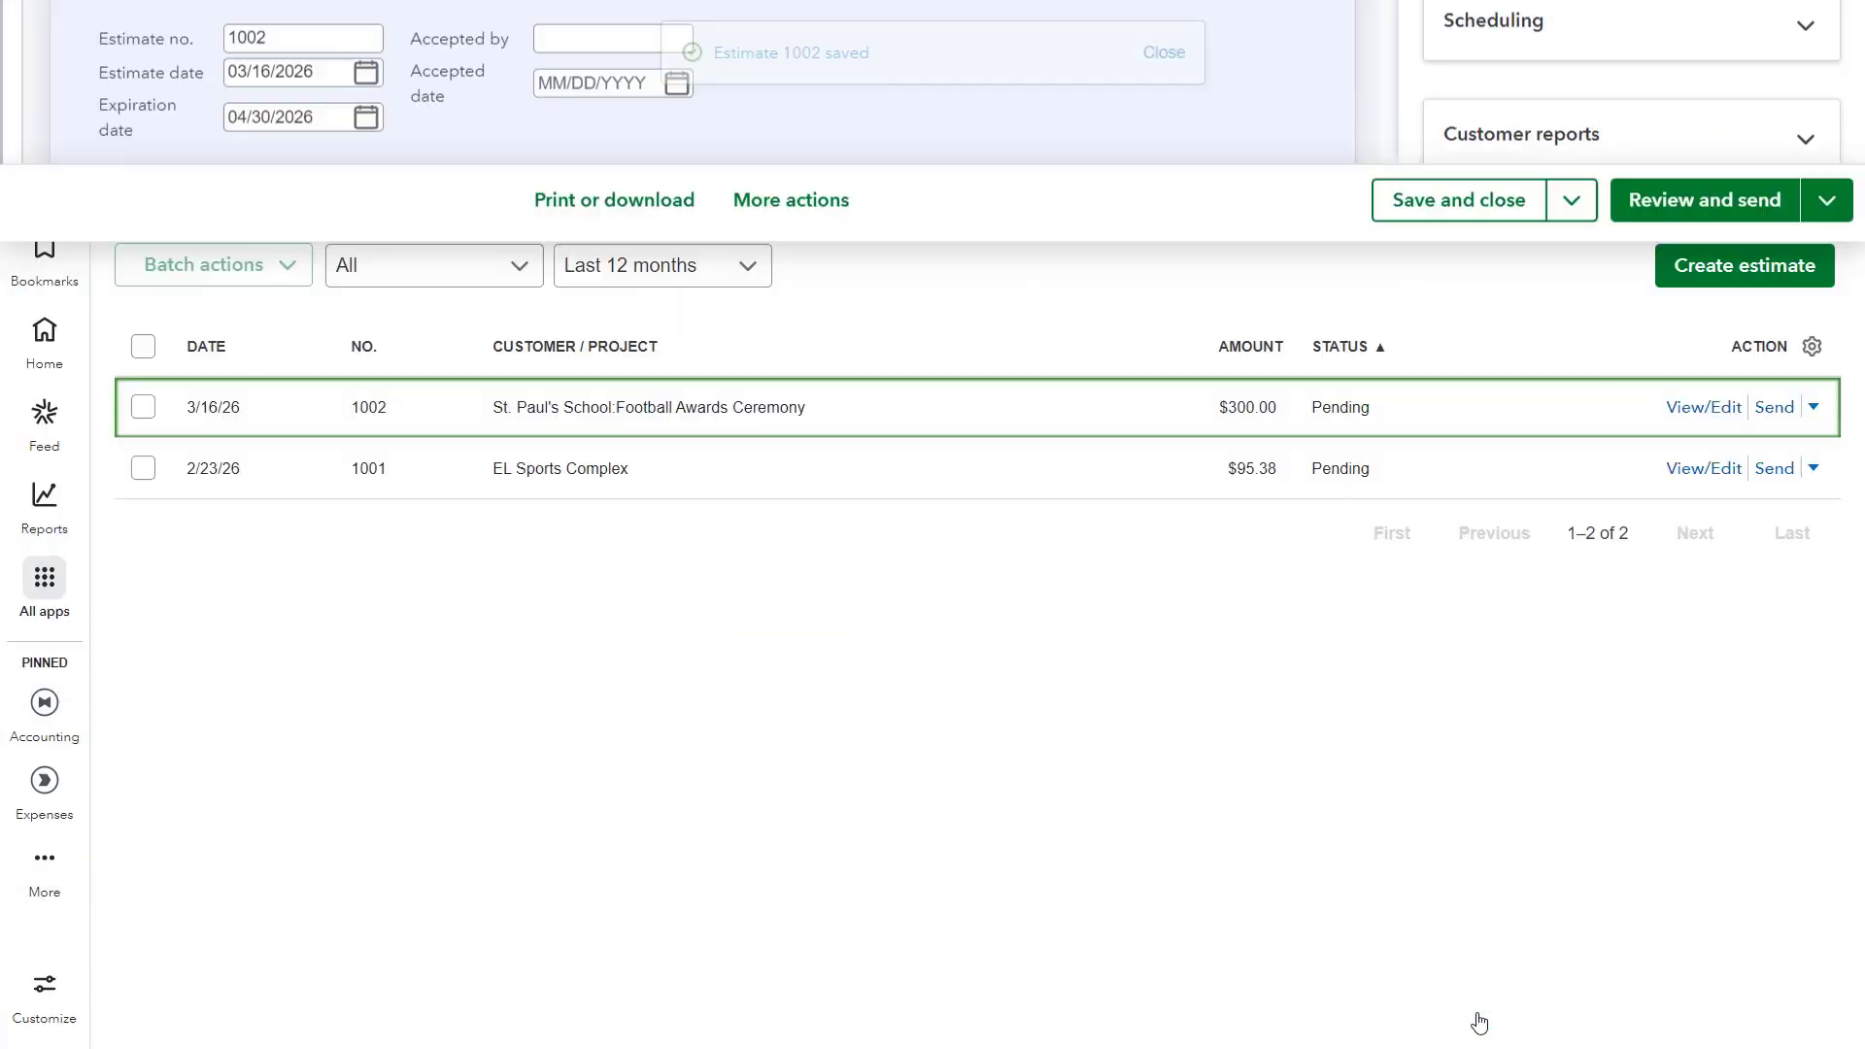